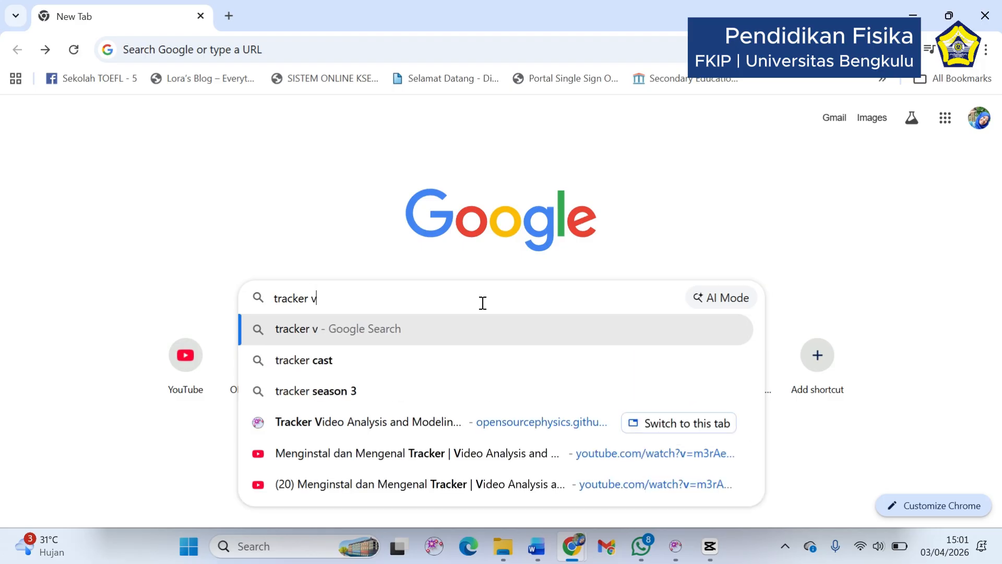
Search Google for "tracker video analysis" and open the Tracker Video Analysis and Modeling Tool website
{"action": "key", "text": "Return"}
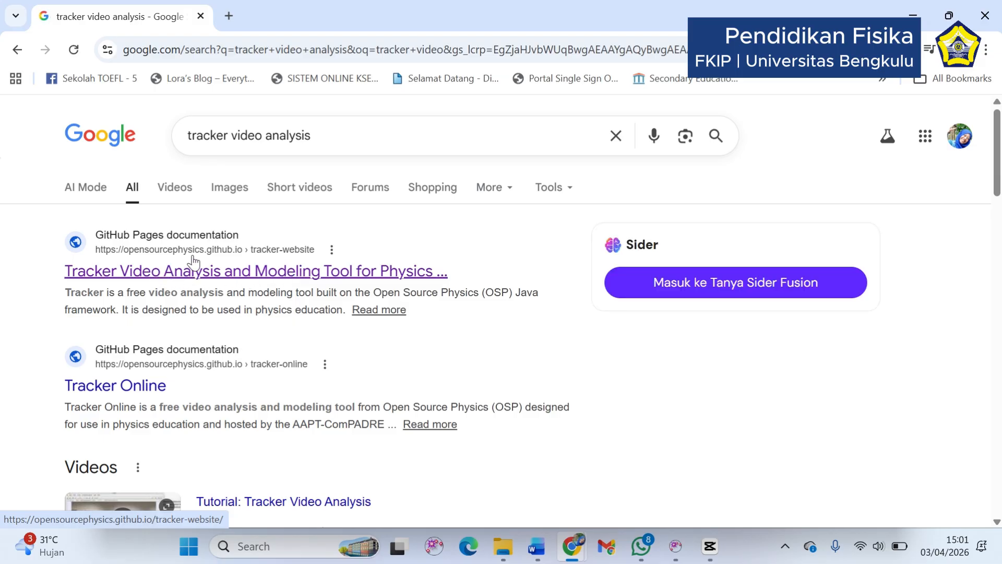
{"action": "left_click", "coordinate": [228, 271]}
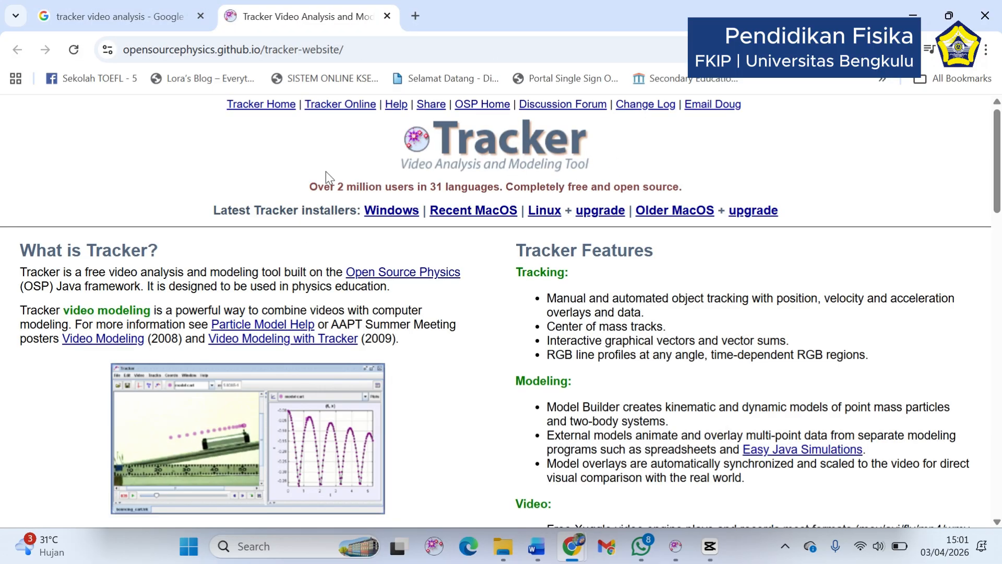
Request the latest Windows installer of Tracker and cancel saving the file
{"action": "double_click", "coordinate": [388, 214]}
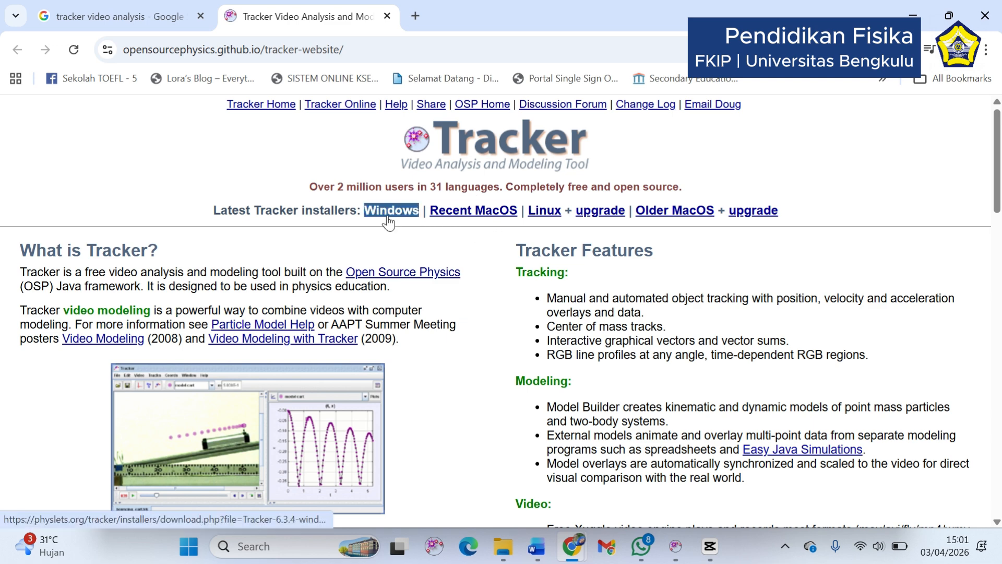
{"action": "left_click", "coordinate": [515, 224]}
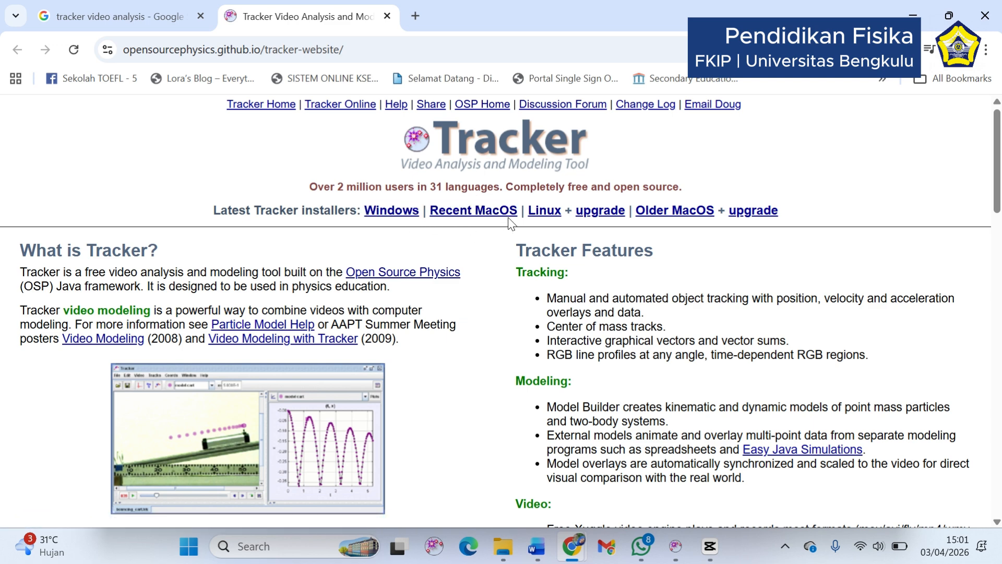
{"action": "double_click", "coordinate": [552, 220]}
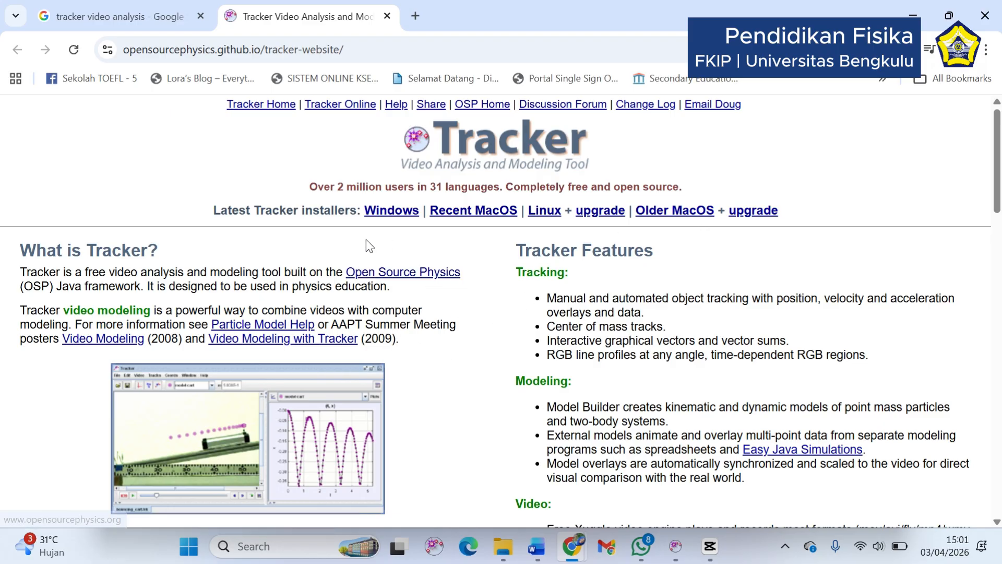
{"action": "double_click", "coordinate": [377, 214]}
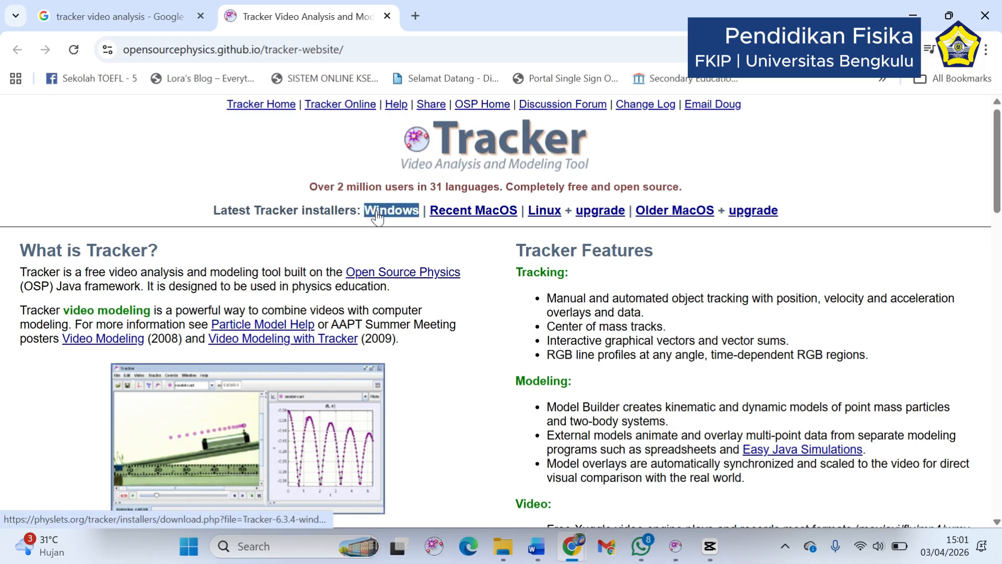
{"action": "left_click", "coordinate": [377, 215]}
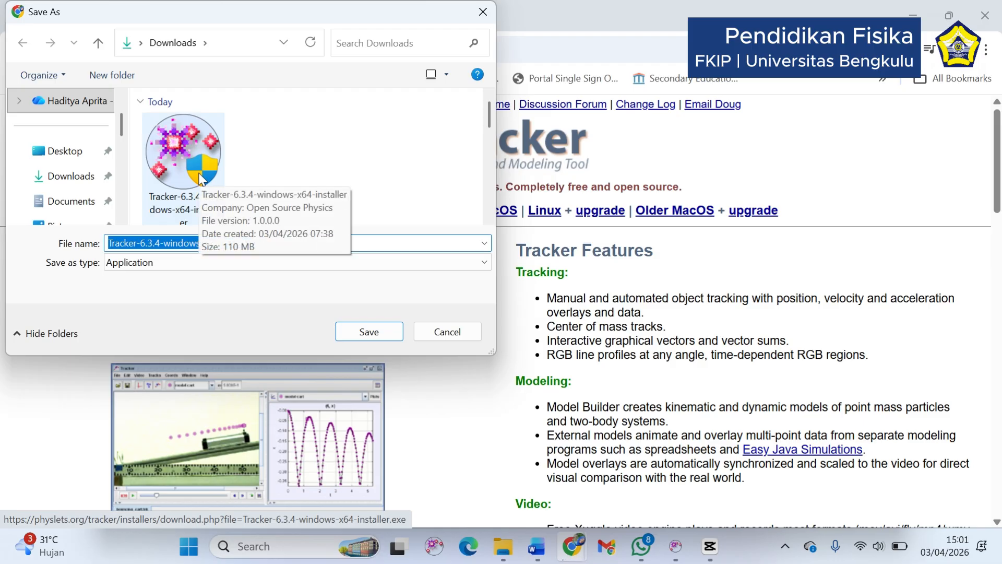
{"action": "left_click", "coordinate": [454, 334]}
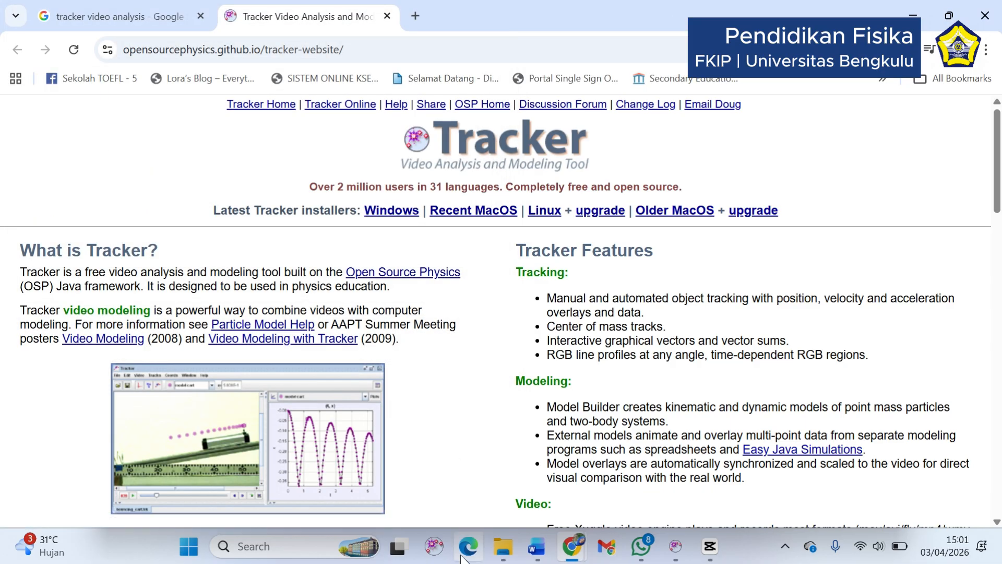
Run Tracker-6.3.4-windows-x64-installer from the Downloads folder in File Explorer and allow it to make changes to the device
{"action": "left_click", "coordinate": [504, 559]}
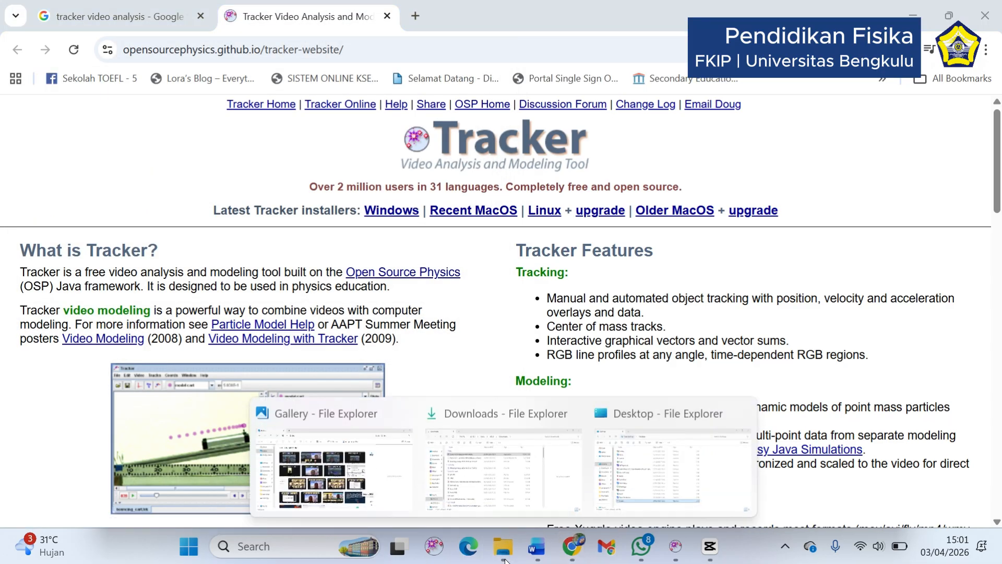
{"action": "left_click", "coordinate": [473, 452]}
{"action": "left_click", "coordinate": [276, 167]}
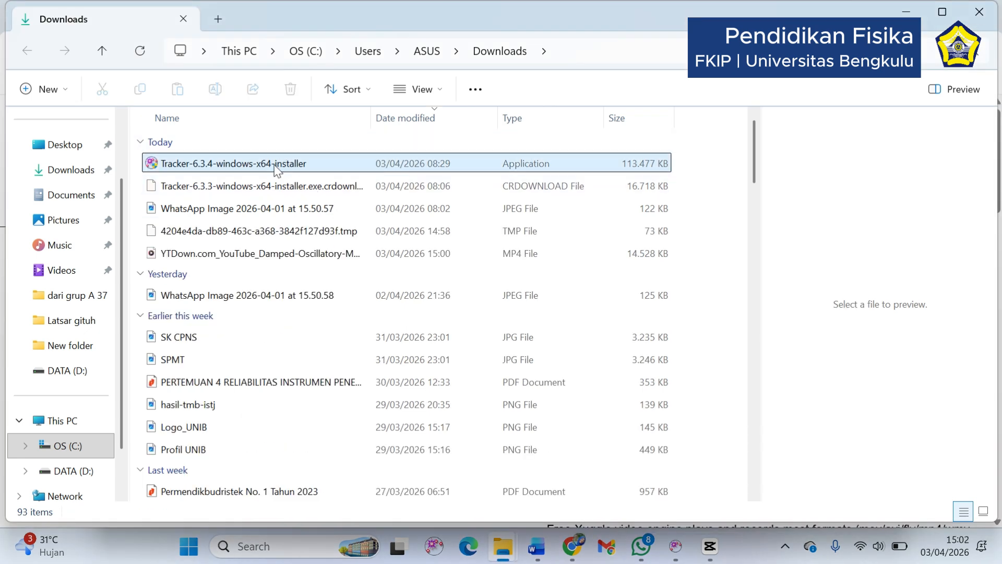
{"action": "double_click", "coordinate": [276, 168]}
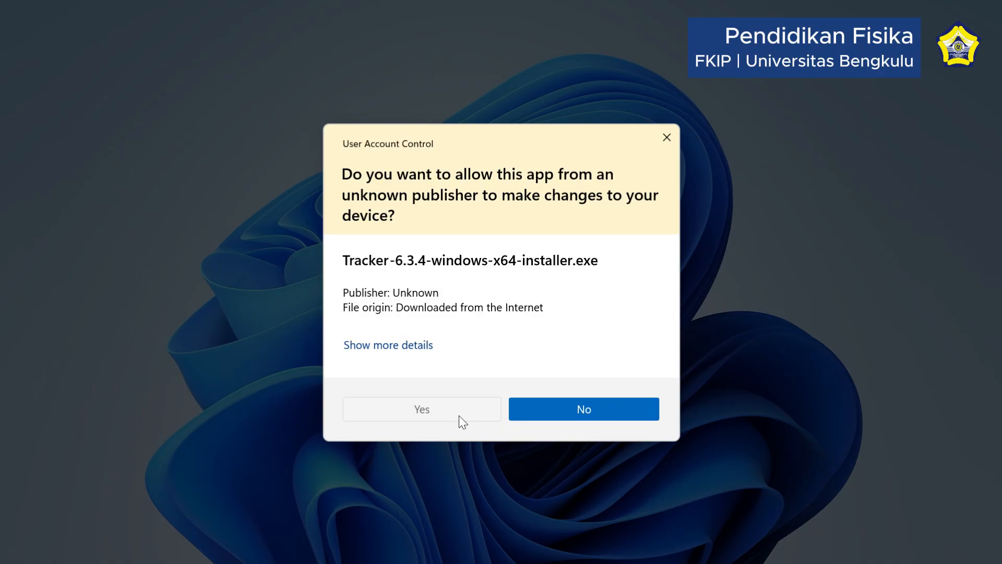
{"action": "left_click", "coordinate": [458, 415]}
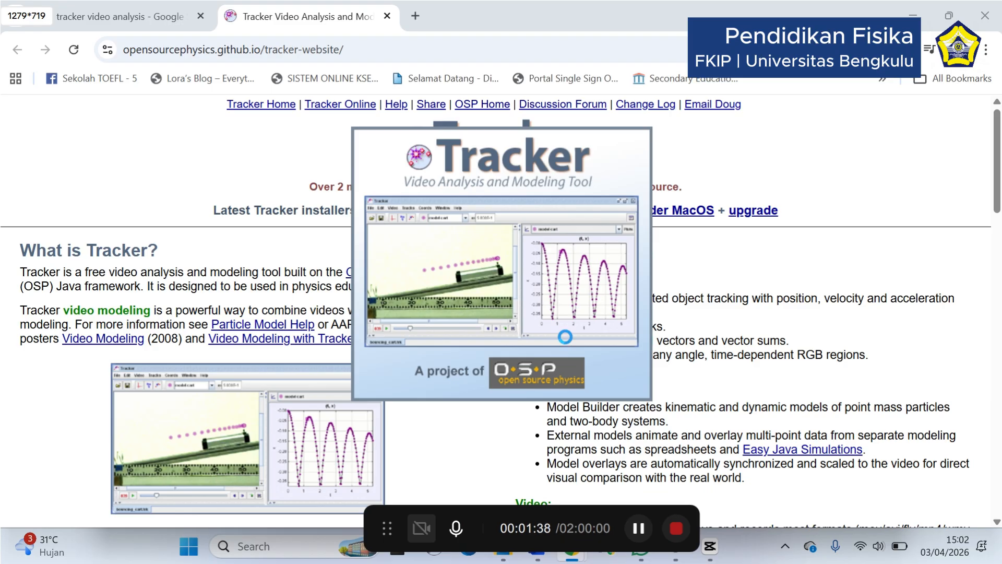
{"action": "left_click", "coordinate": [560, 323]}
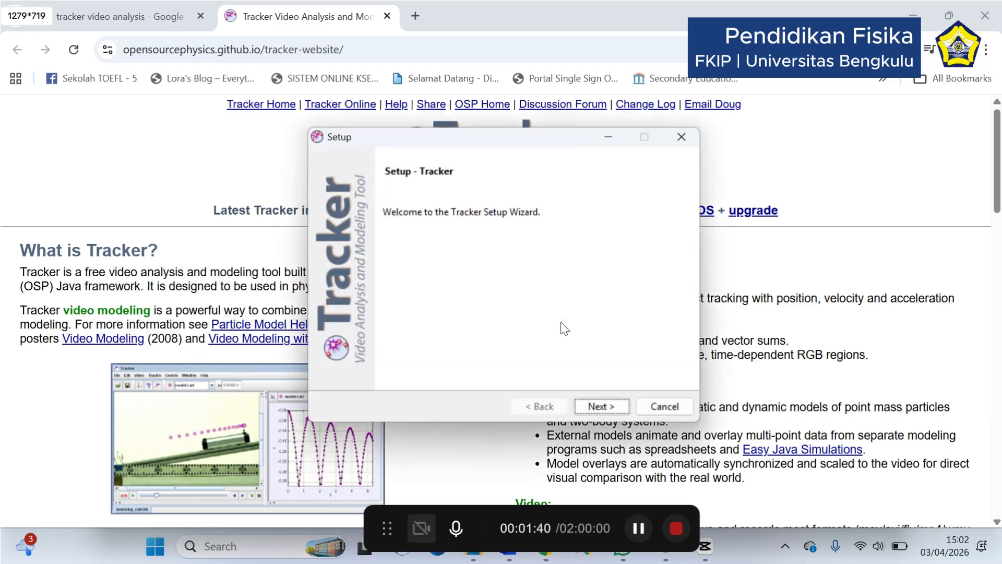
Accept the licence agreement, keep the default components in the Tracker setup, and abort the installation at the ready-to-install stage
{"action": "left_click", "coordinate": [598, 407]}
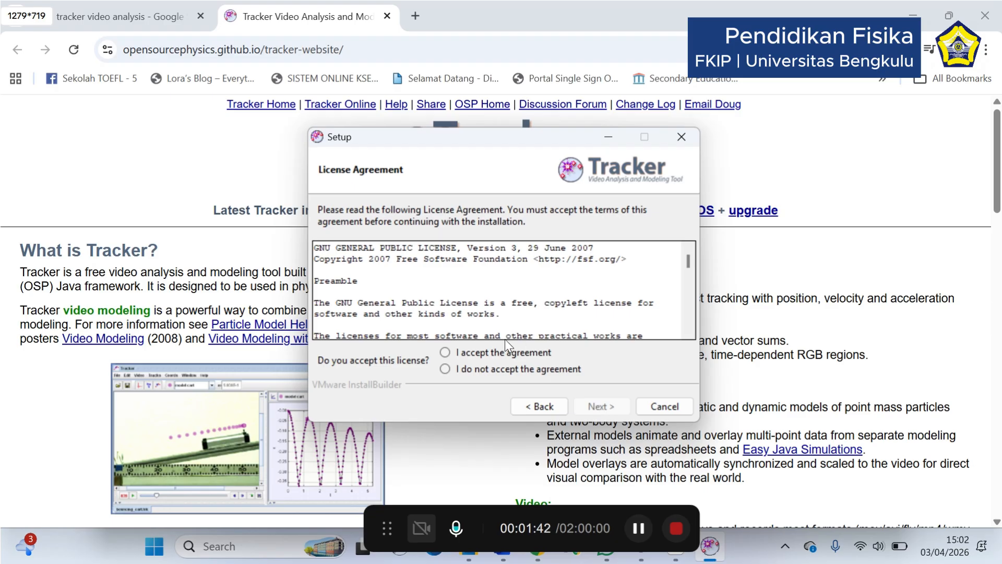
{"action": "left_click", "coordinate": [457, 356]}
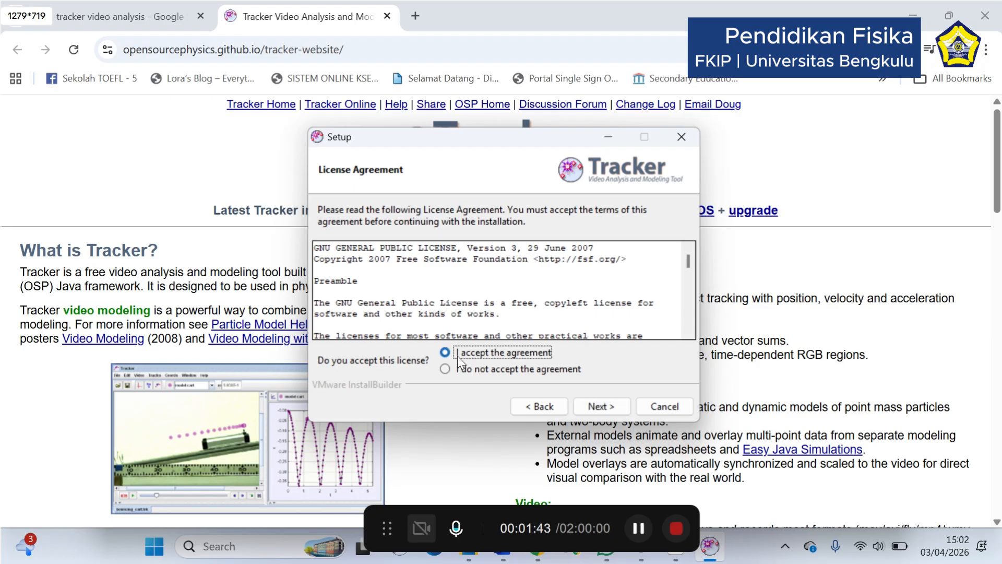
{"action": "left_click", "coordinate": [614, 408]}
{"action": "left_click", "coordinate": [613, 408]}
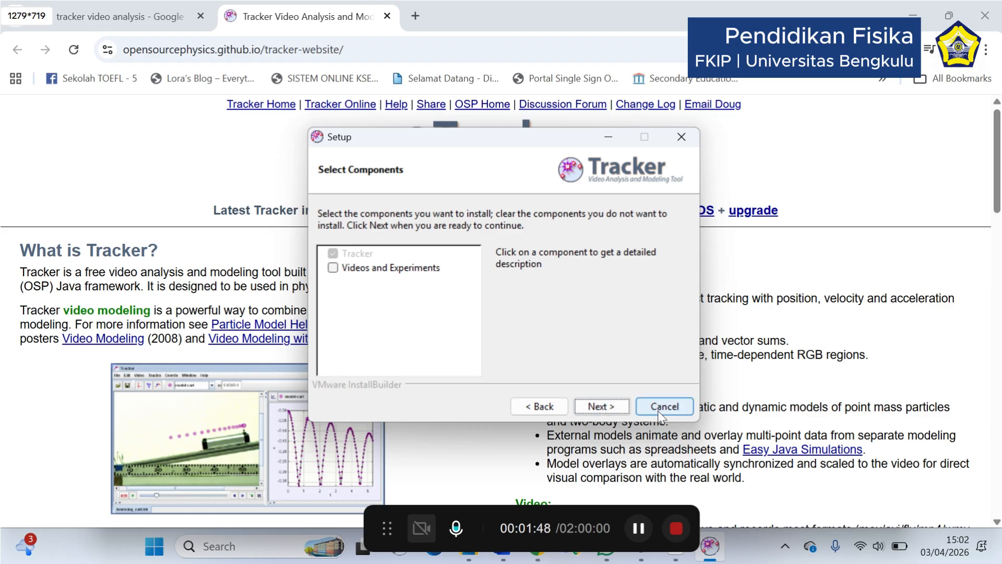
{"action": "left_click", "coordinate": [619, 409]}
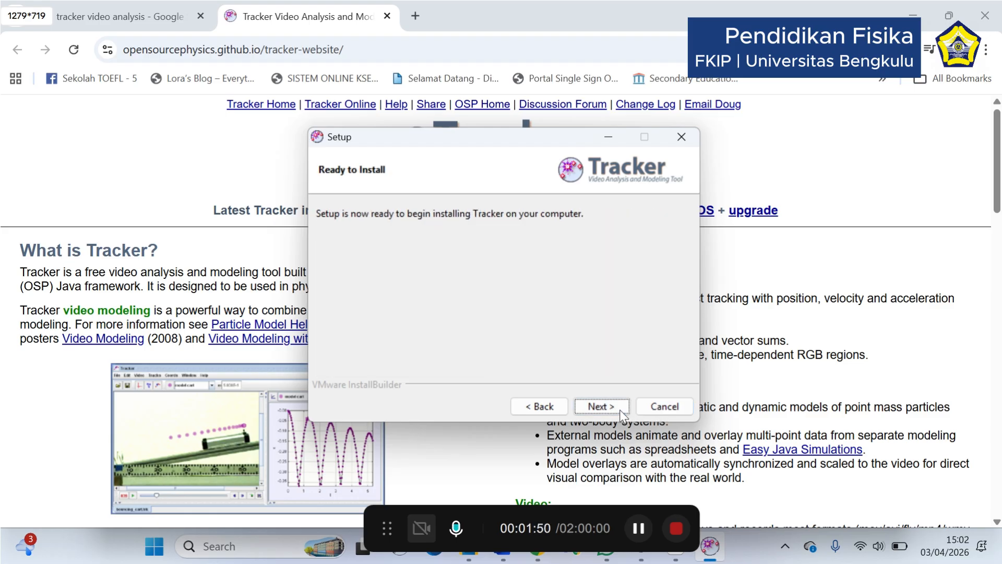
{"action": "left_click", "coordinate": [657, 413]}
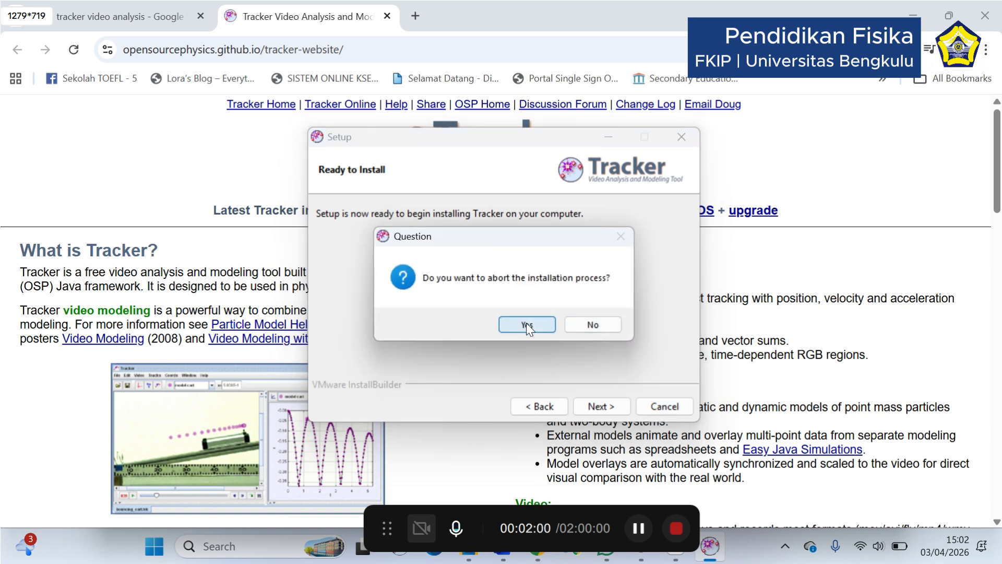
{"action": "left_click", "coordinate": [526, 322]}
Launch Tracker from the desktop and maximize its window
{"action": "left_click", "coordinate": [1000, 555]}
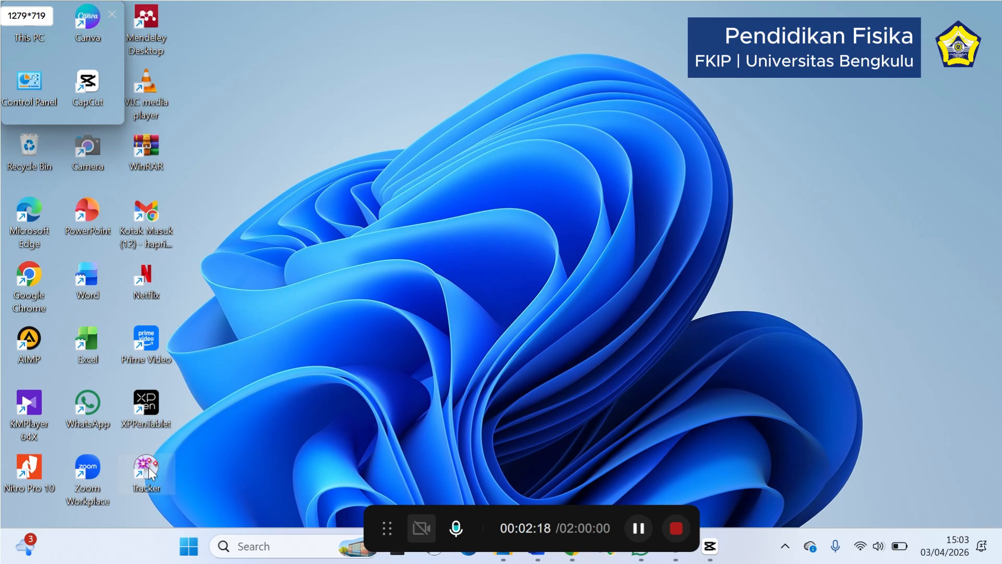
{"action": "double_click", "coordinate": [140, 477]}
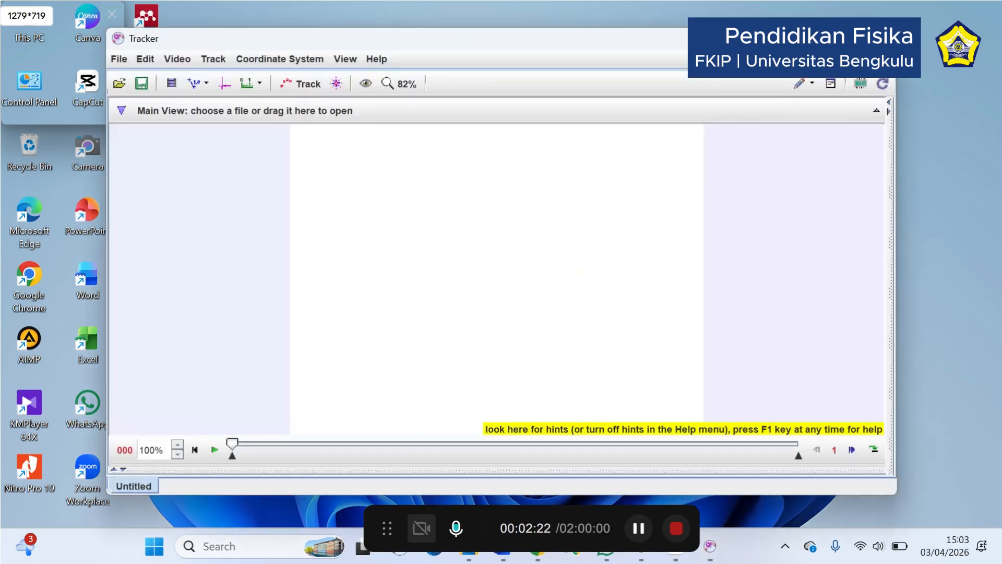
{"action": "left_click", "coordinate": [858, 38]}
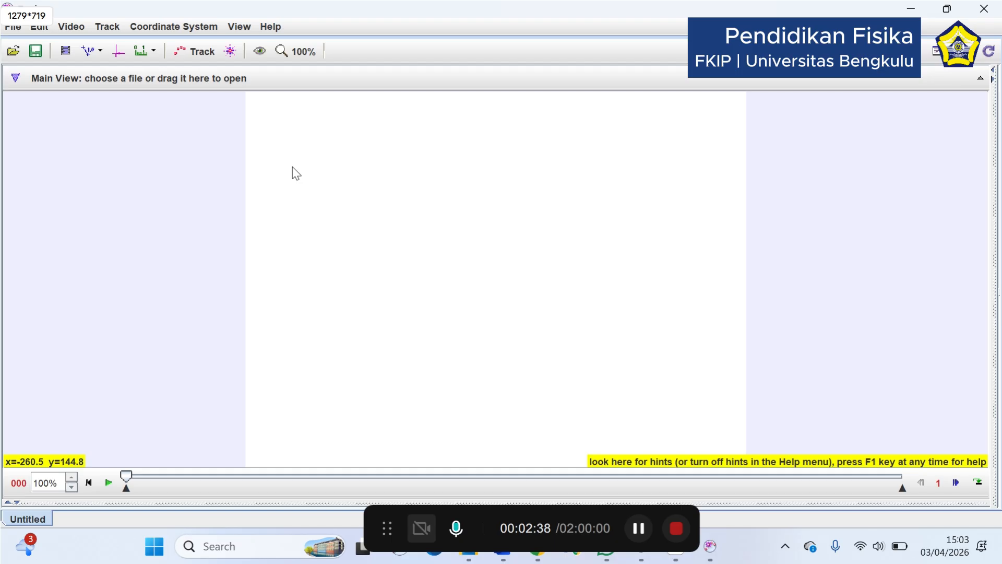
Import the video YTDown.com_YouTube_Damped-Oscillatory-Motion_Media_sP1DzhT8Vzo_001_1080p.mp4 from the Downloads folder
{"action": "left_click", "coordinate": [13, 30]}
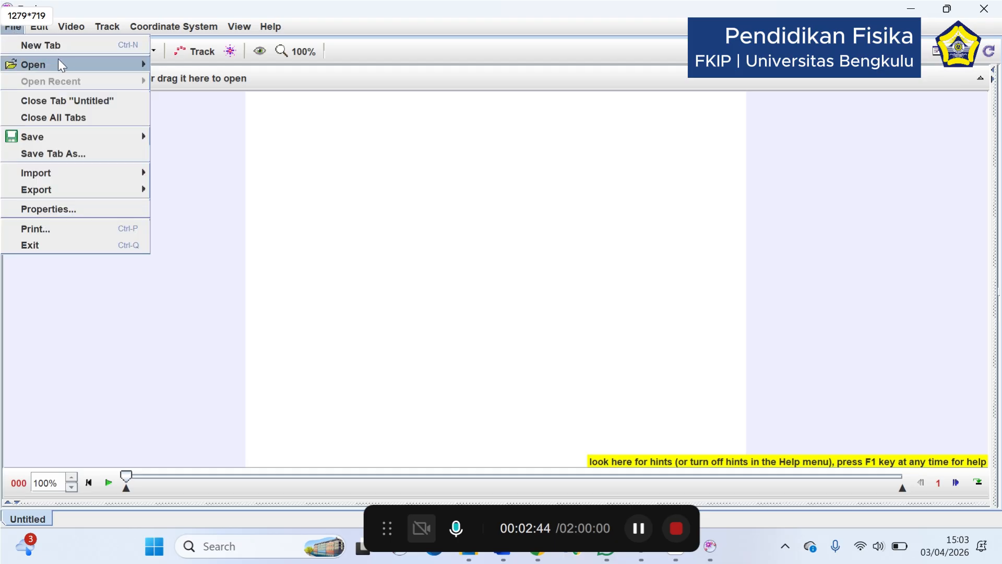
{"action": "mouse_move", "coordinate": [83, 171]}
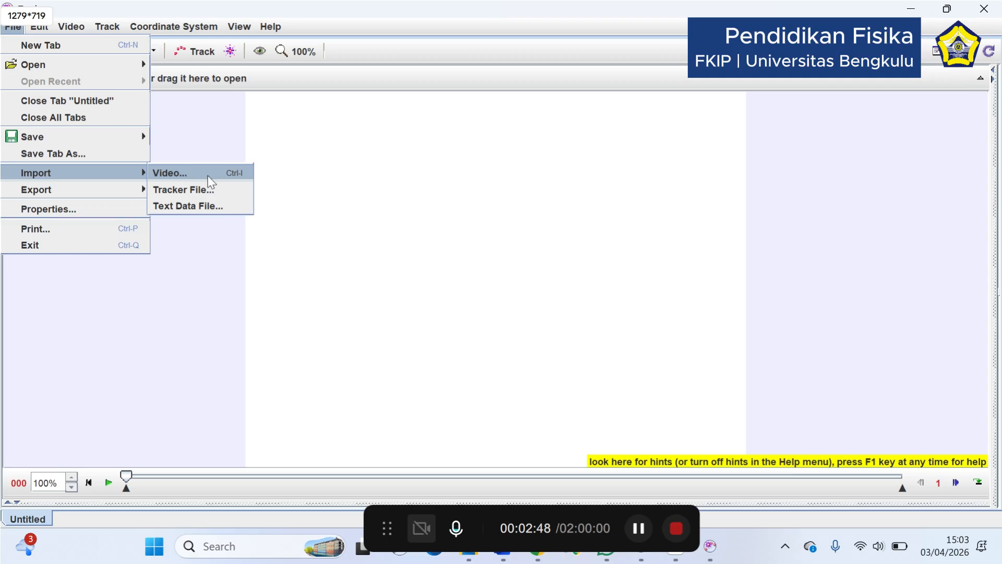
{"action": "left_click", "coordinate": [640, 527]}
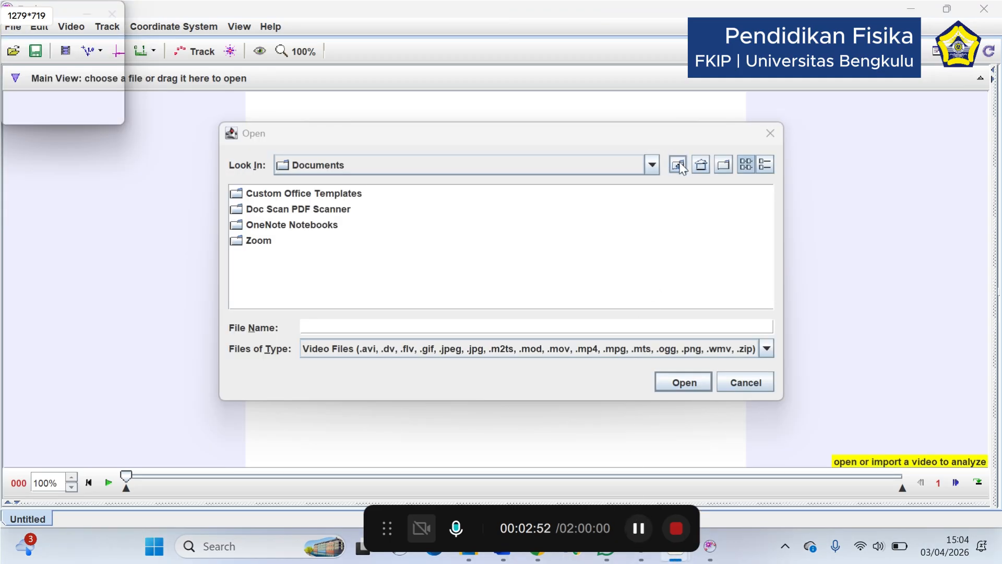
{"action": "left_click", "coordinate": [681, 166]}
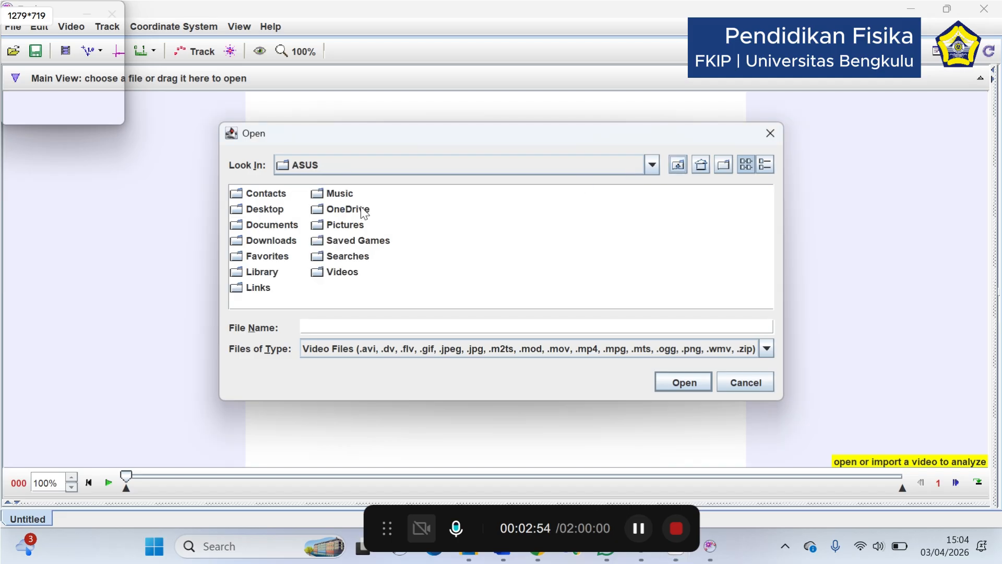
{"action": "left_click", "coordinate": [264, 241]}
{"action": "left_click", "coordinate": [267, 242]}
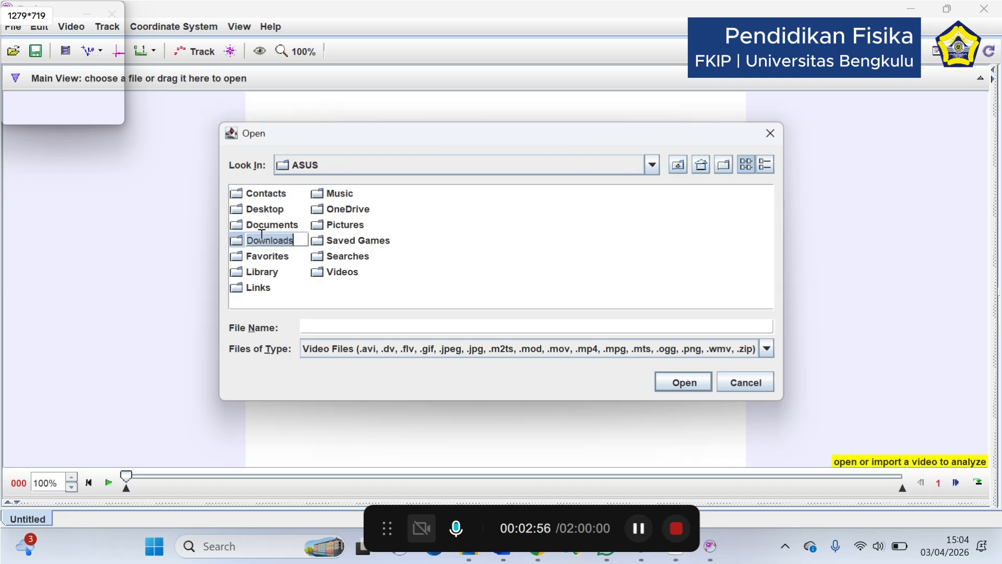
{"action": "left_click", "coordinate": [684, 386]}
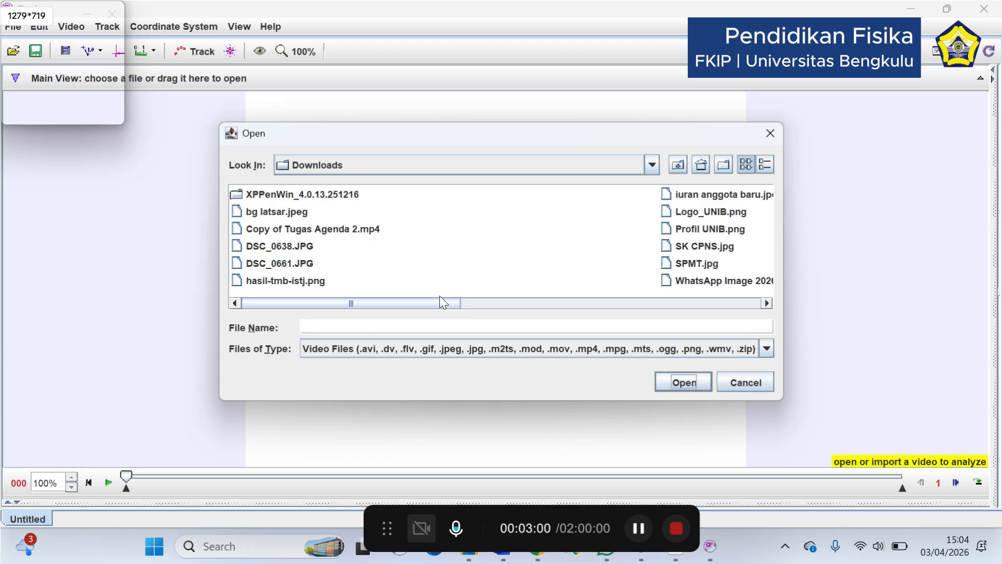
{"action": "left_click_drag", "start_coordinate": [325, 307], "coordinate": [636, 311]}
{"action": "left_click", "coordinate": [610, 264]}
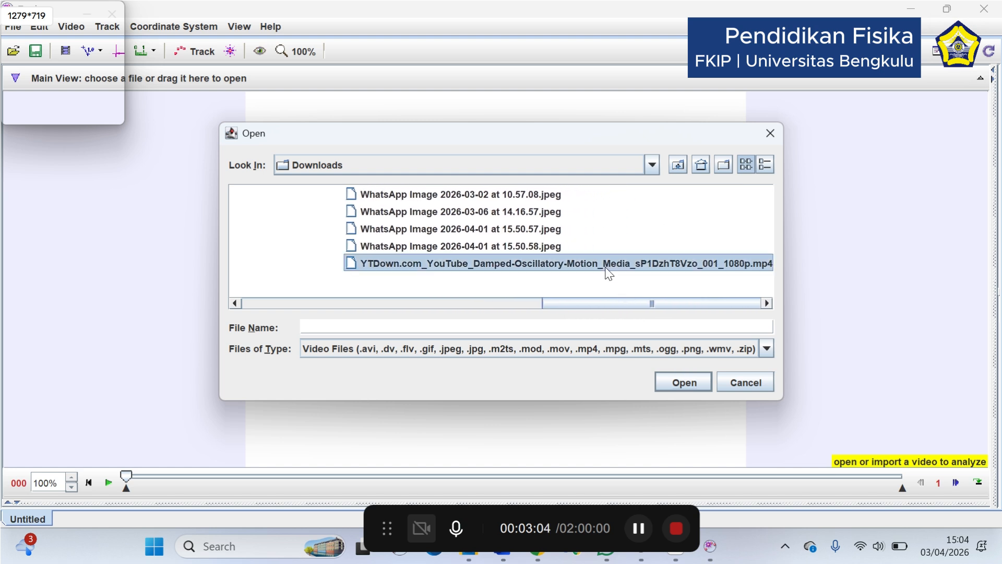
{"action": "left_click", "coordinate": [673, 382]}
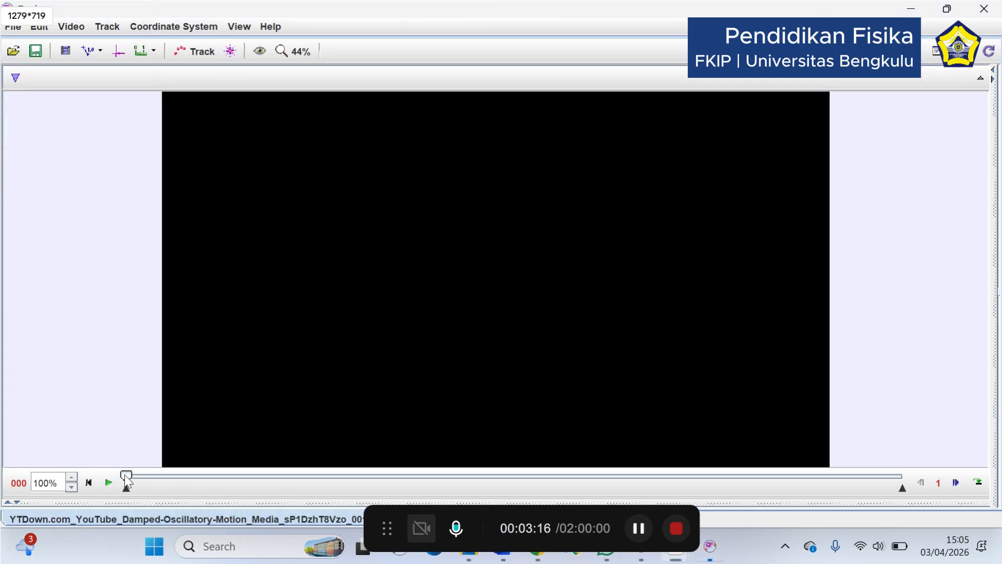
Move the video to frame 1402, where the hand holds the spring's hanging masses, and make it the clip's start frame
{"action": "left_click_drag", "start_coordinate": [127, 477], "coordinate": [414, 483]}
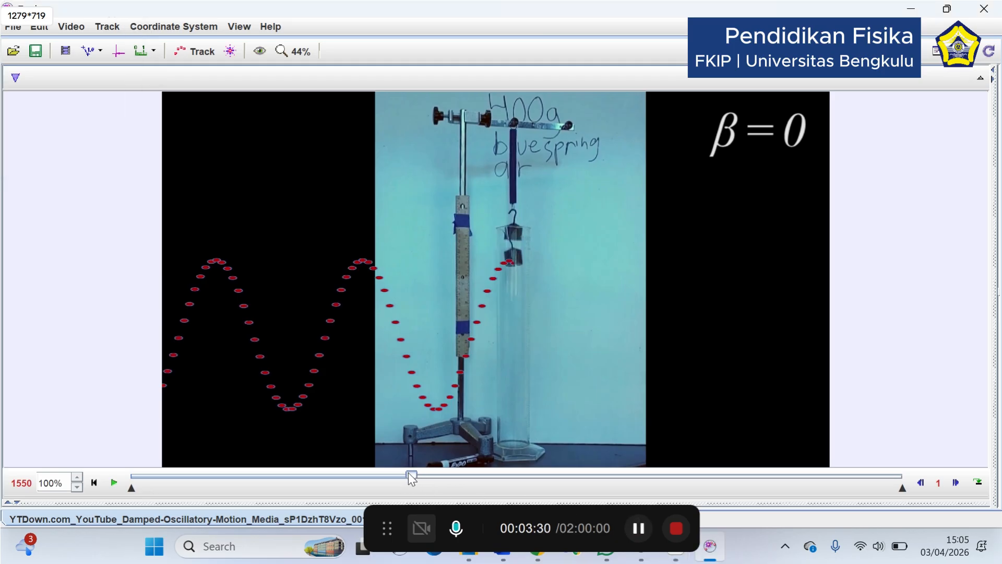
{"action": "left_click_drag", "start_coordinate": [409, 474], "coordinate": [397, 475]}
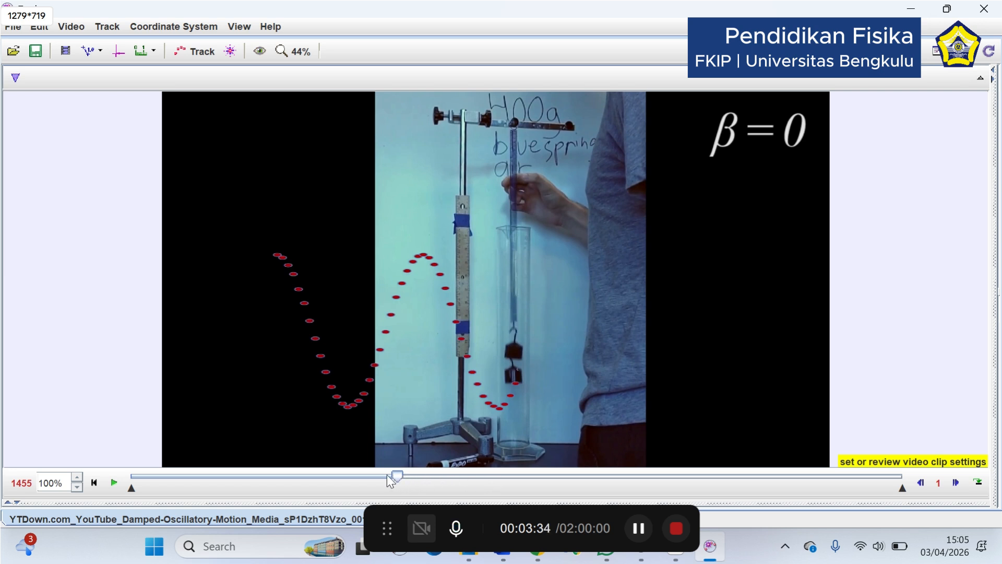
{"action": "mouse_move", "coordinate": [398, 476]}
{"action": "left_mouse_down"}
{"action": "mouse_move", "coordinate": [409, 475]}
{"action": "mouse_move", "coordinate": [380, 479]}
{"action": "mouse_move", "coordinate": [400, 477]}
{"action": "left_mouse_up"}
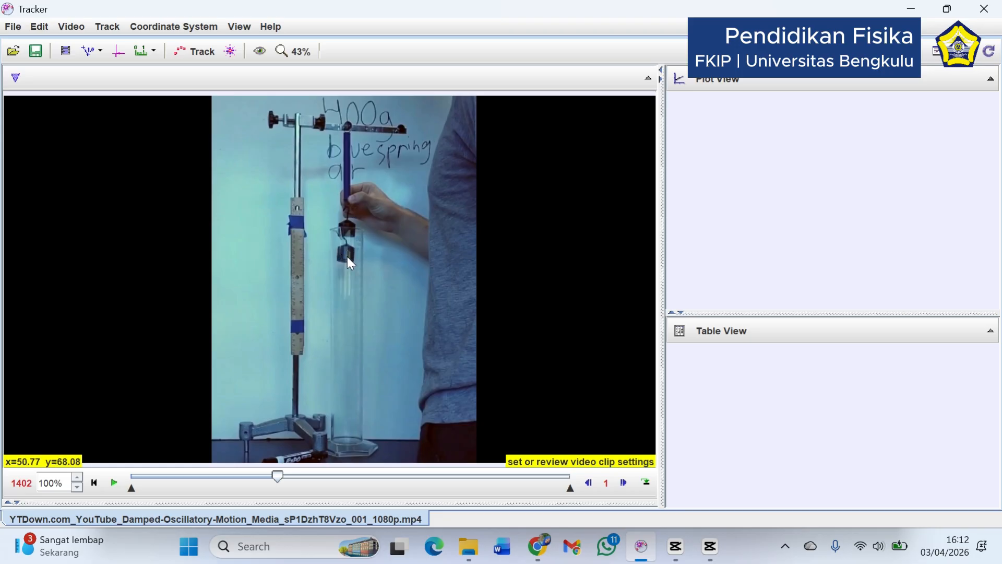
{"action": "right_click", "coordinate": [280, 483]}
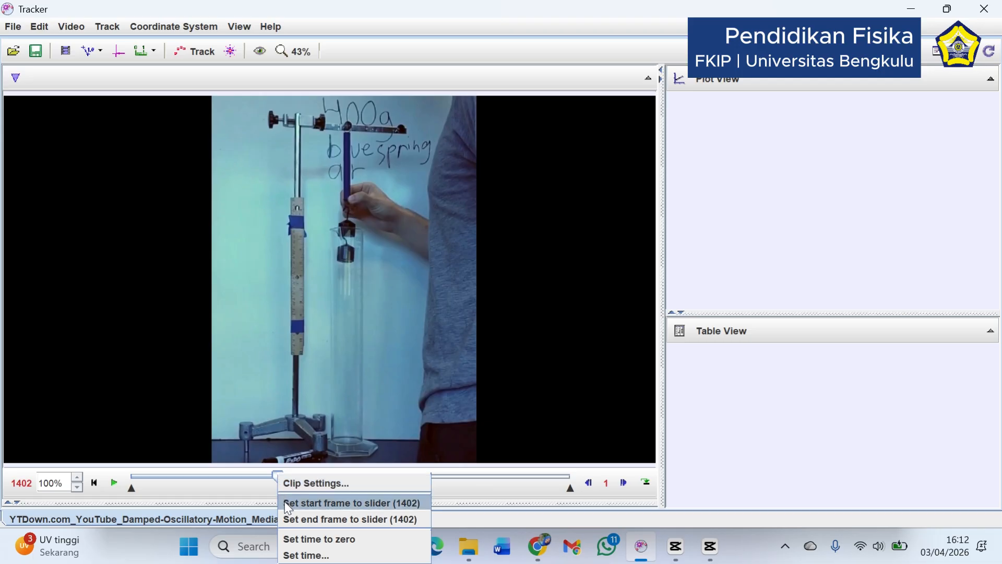
{"action": "left_click", "coordinate": [285, 503]}
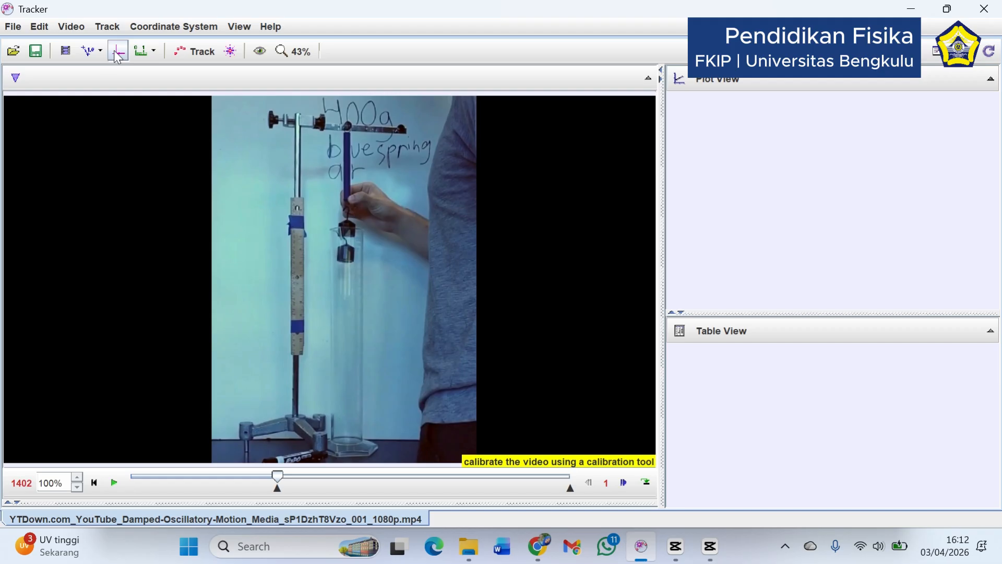
Place the coordinate origin on the spring's vertical line below the hanging masses, about pixel (1006, 636), and hide the axes
{"action": "left_click", "coordinate": [156, 33]}
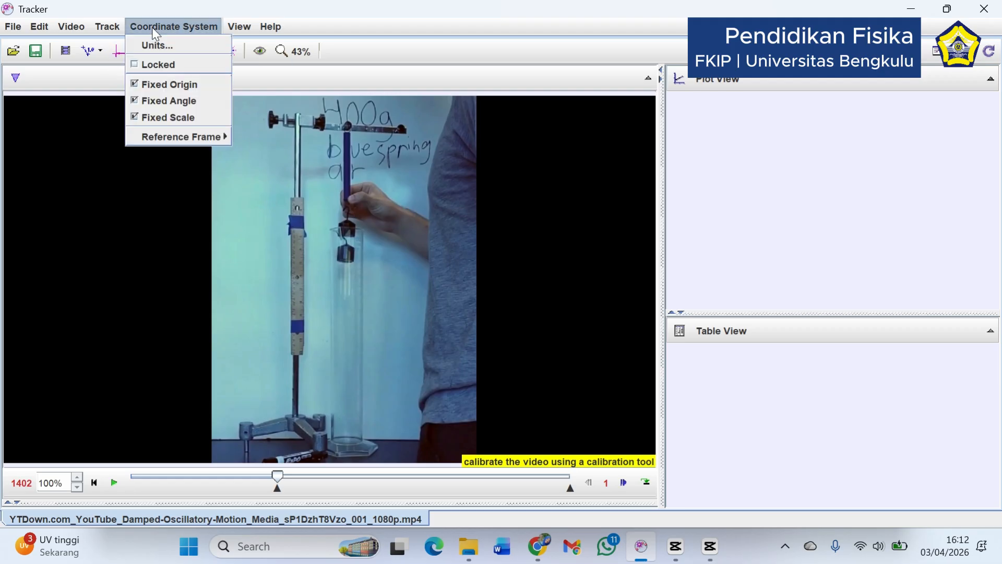
{"action": "left_click", "coordinate": [157, 33]}
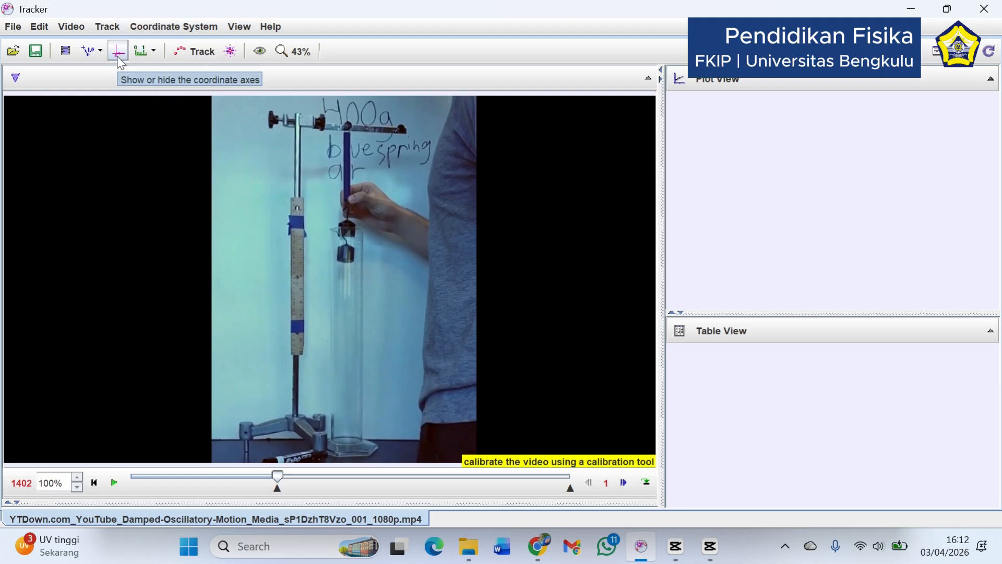
{"action": "left_click", "coordinate": [118, 56]}
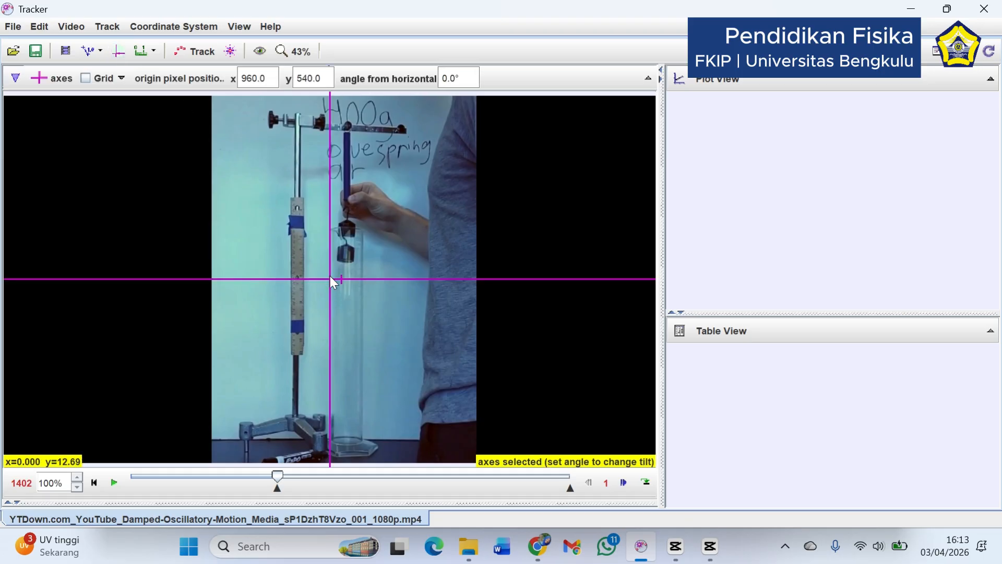
{"action": "left_click_drag", "start_coordinate": [331, 283], "coordinate": [346, 314]}
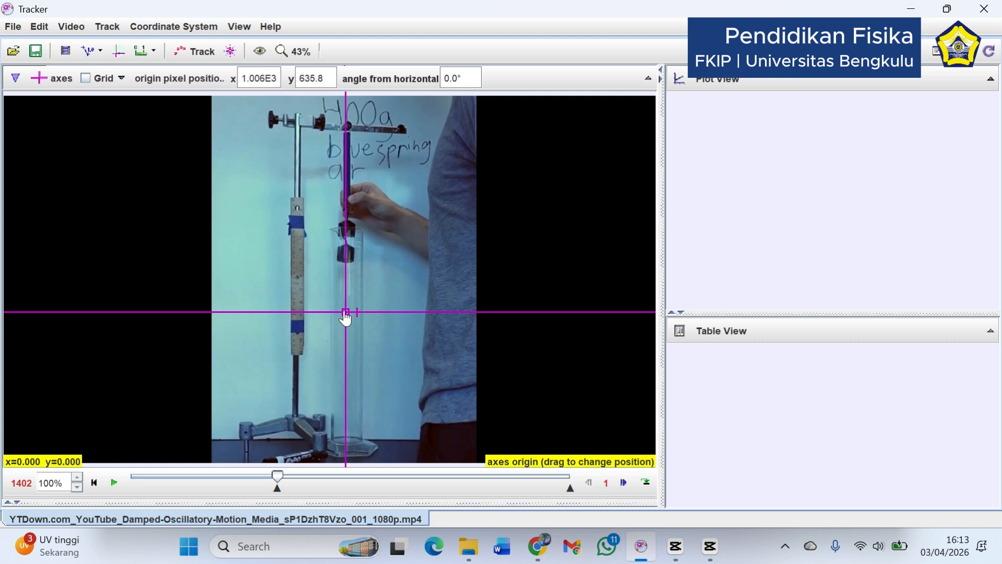
{"action": "right_click", "coordinate": [346, 317]}
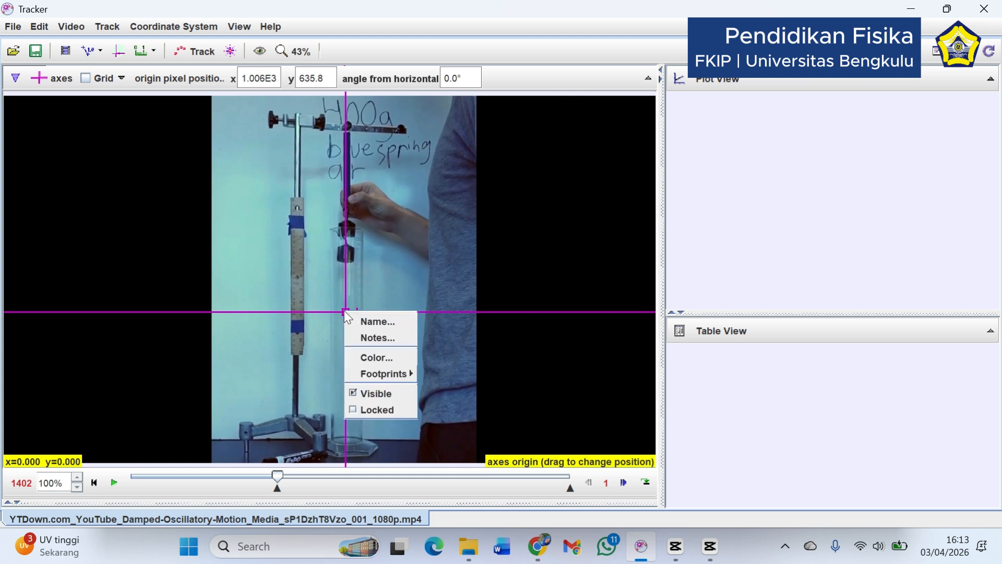
{"action": "left_click", "coordinate": [350, 392]}
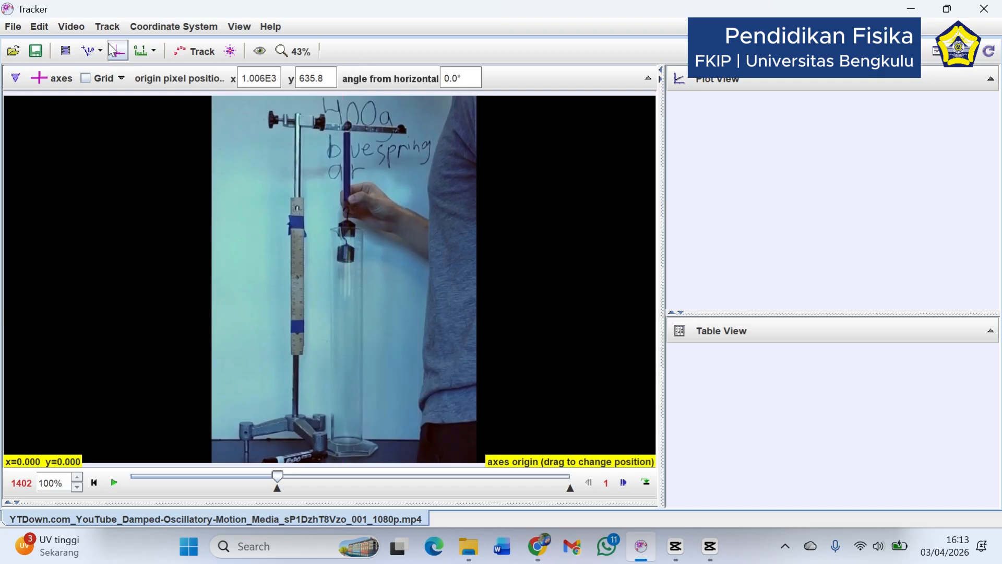
Create a calibration stick and align its two ends with the upper and lower ends of the ruler on the stand
{"action": "left_click", "coordinate": [94, 53]}
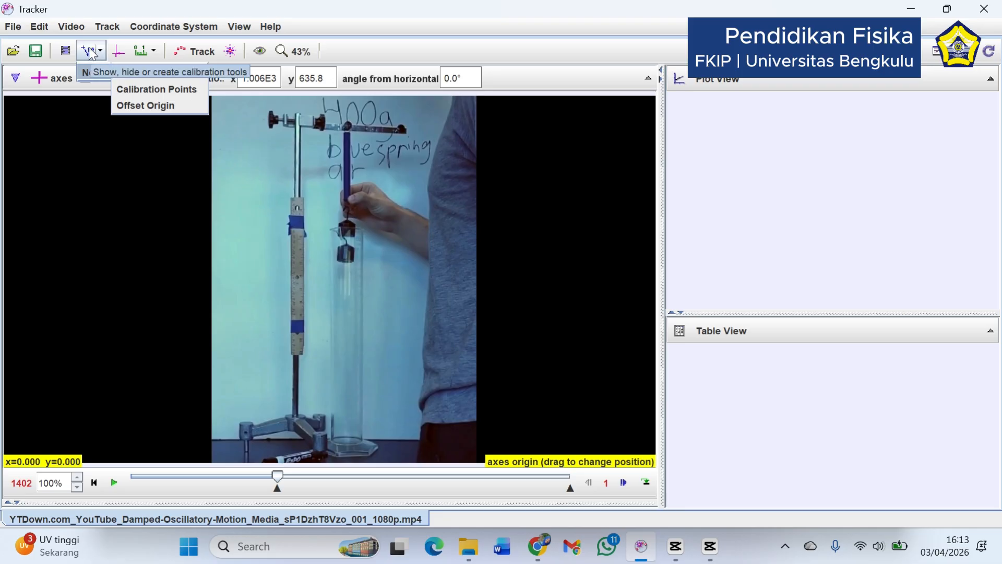
{"action": "left_click", "coordinate": [106, 51]}
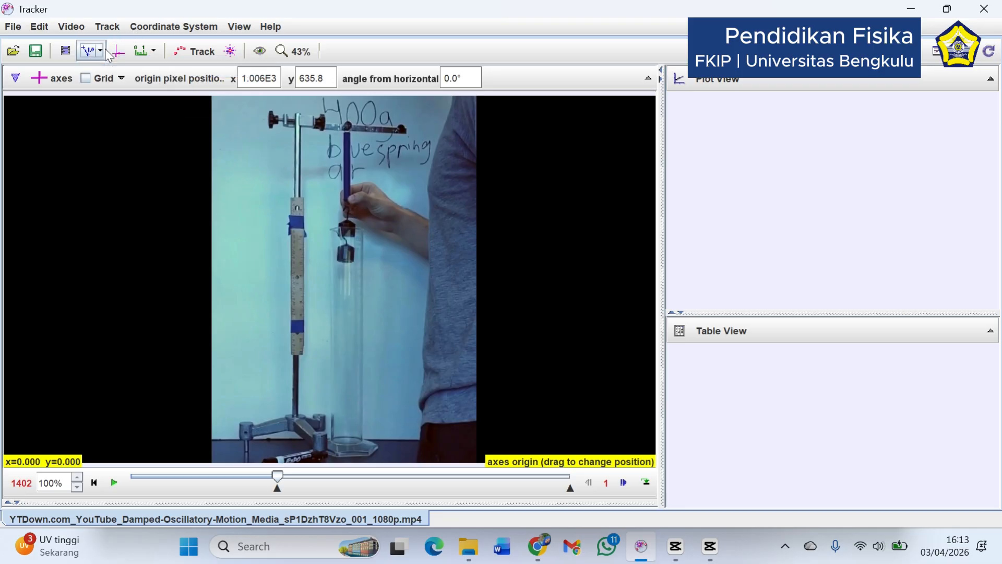
{"action": "left_click", "coordinate": [105, 51]}
{"action": "mouse_move", "coordinate": [103, 76]}
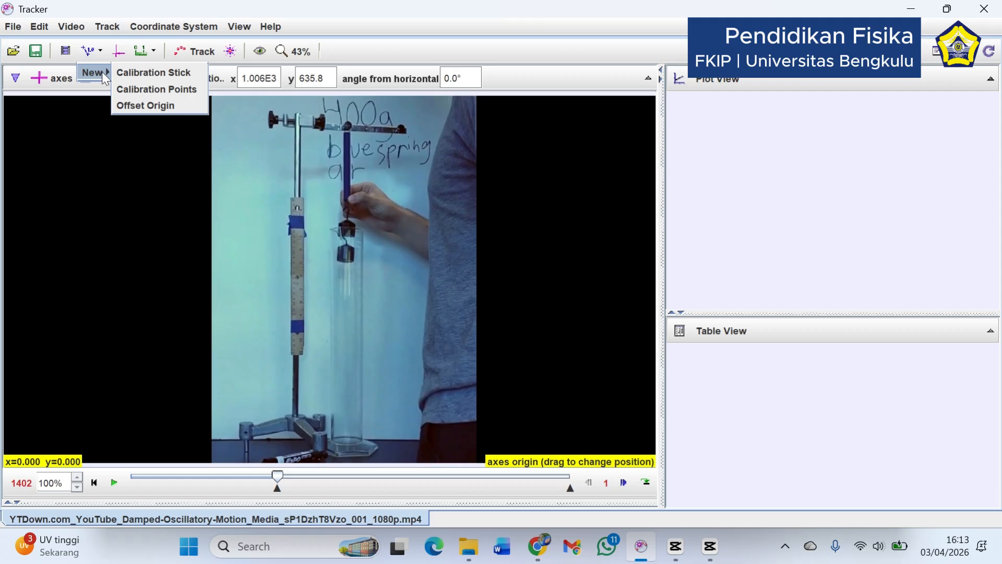
{"action": "left_click", "coordinate": [153, 77]}
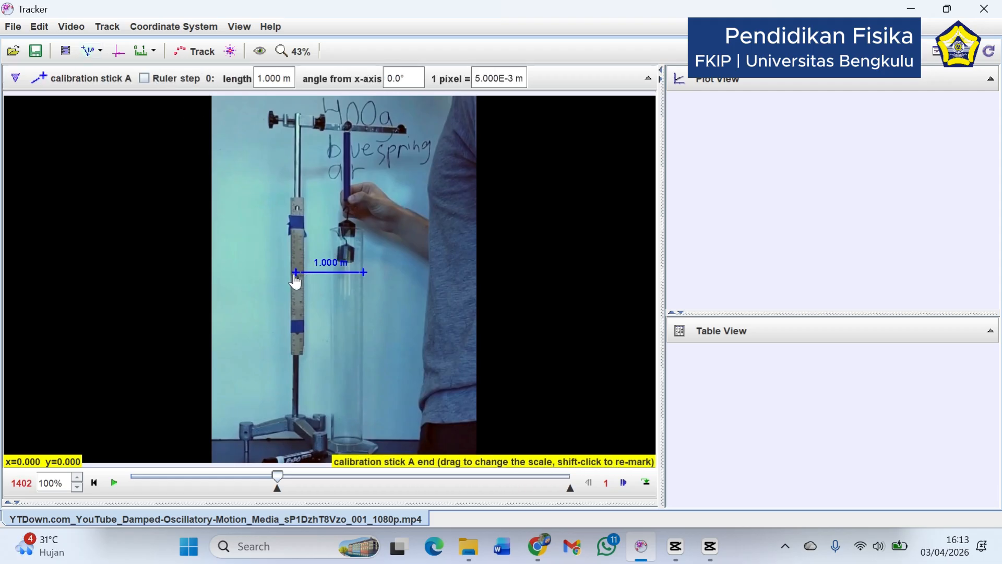
{"action": "left_click_drag", "start_coordinate": [295, 272], "coordinate": [303, 197]}
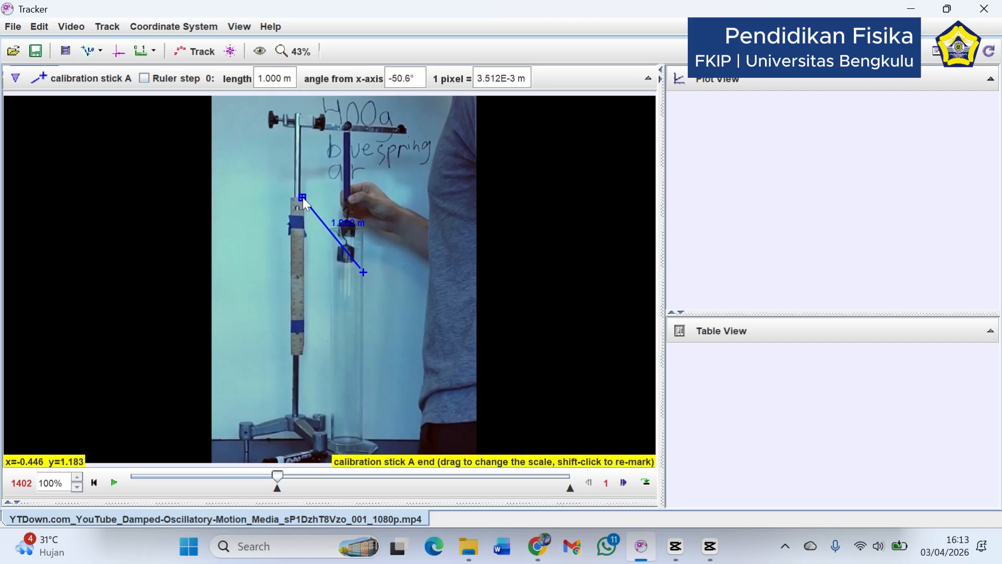
{"action": "left_click", "coordinate": [365, 274]}
{"action": "left_click_drag", "start_coordinate": [364, 274], "coordinate": [302, 357]}
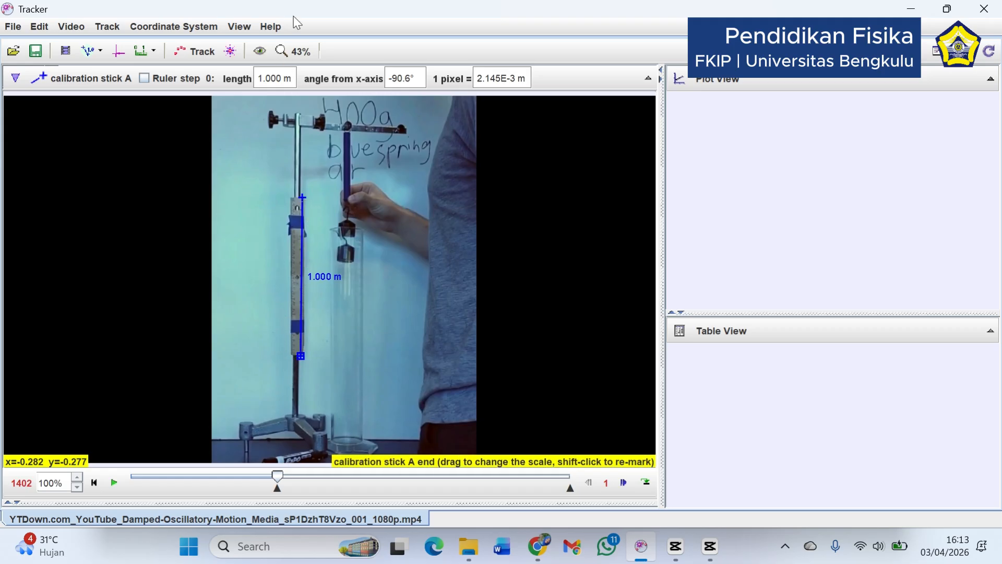
Set the calibration stick's length to 60 cm and accept changing the length unit to cm
{"action": "left_click", "coordinate": [277, 78]}
{"action": "type", "text": "6"}
{"action": "type", "text": "cm"}
{"action": "key", "text": "Return"}
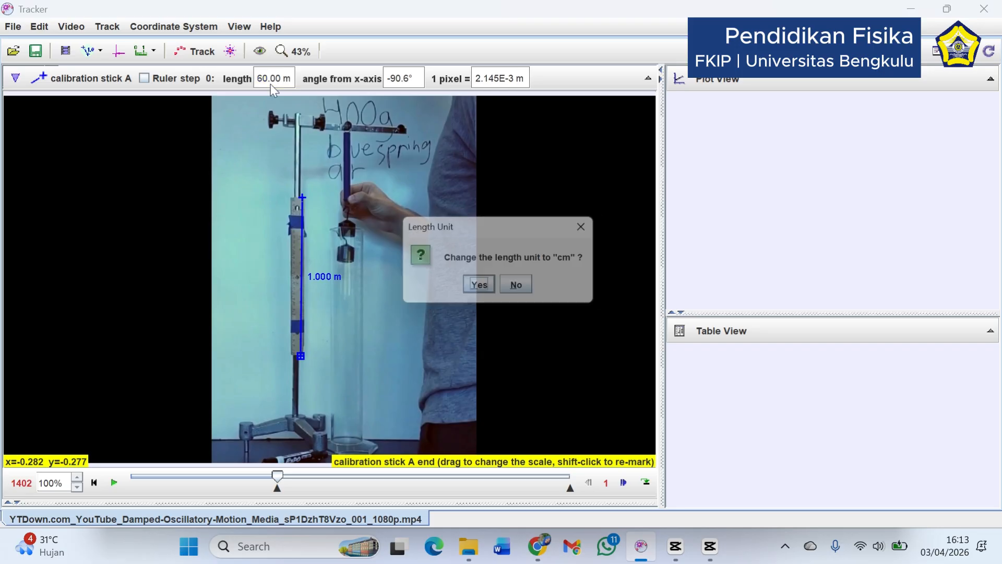
{"action": "left_click", "coordinate": [481, 288]}
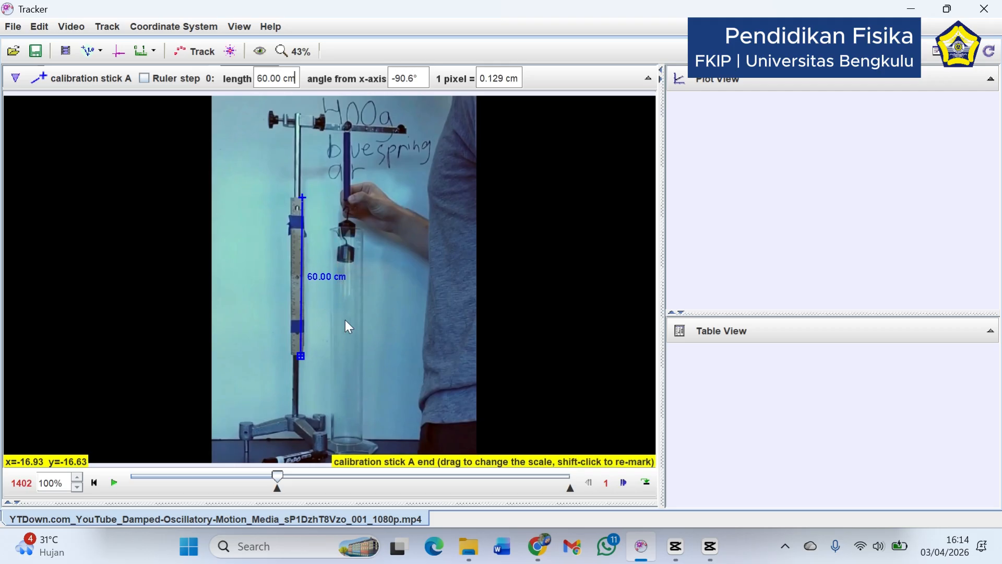
Create a new point mass track
{"action": "left_click", "coordinate": [188, 59]}
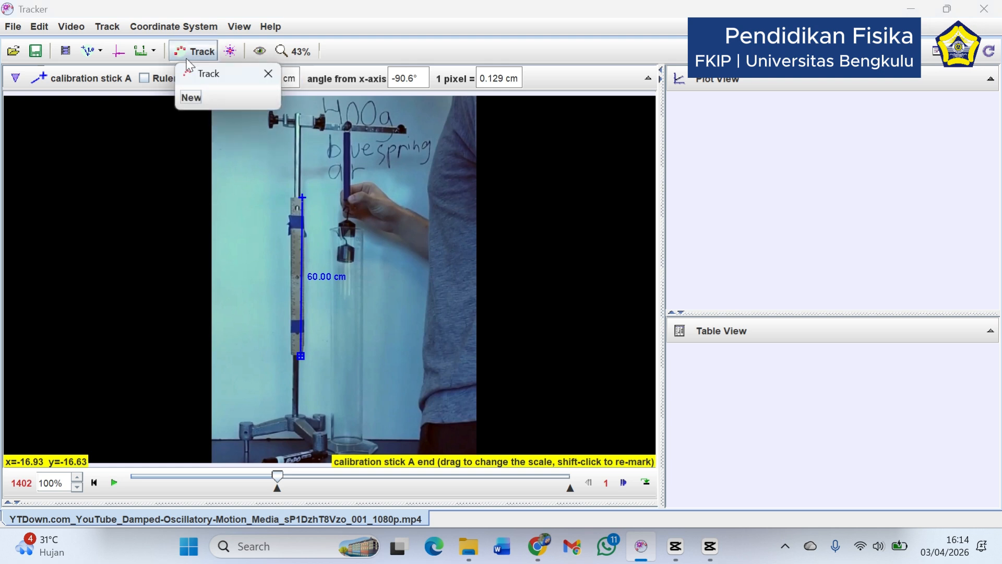
{"action": "left_click", "coordinate": [193, 101]}
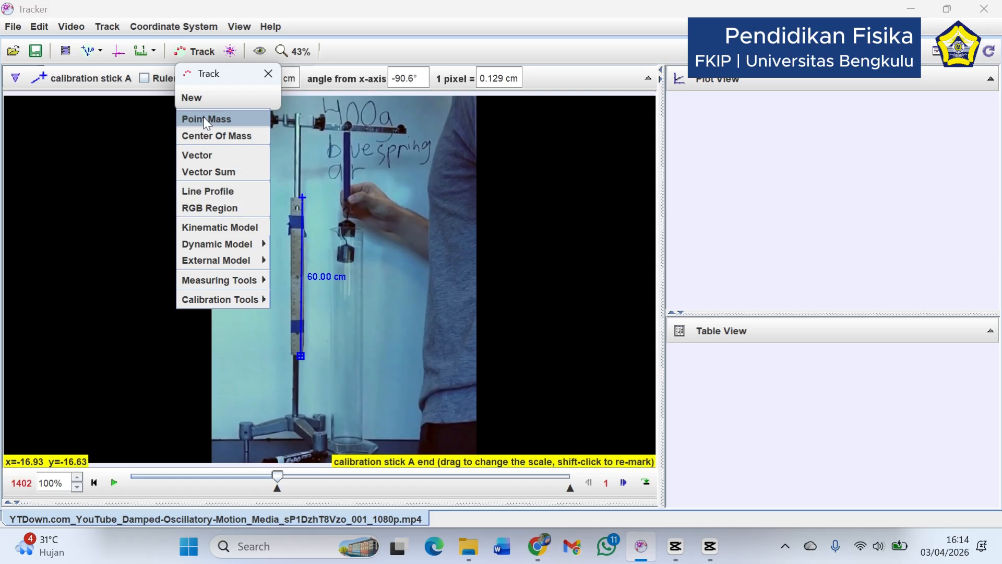
{"action": "left_click", "coordinate": [204, 119]}
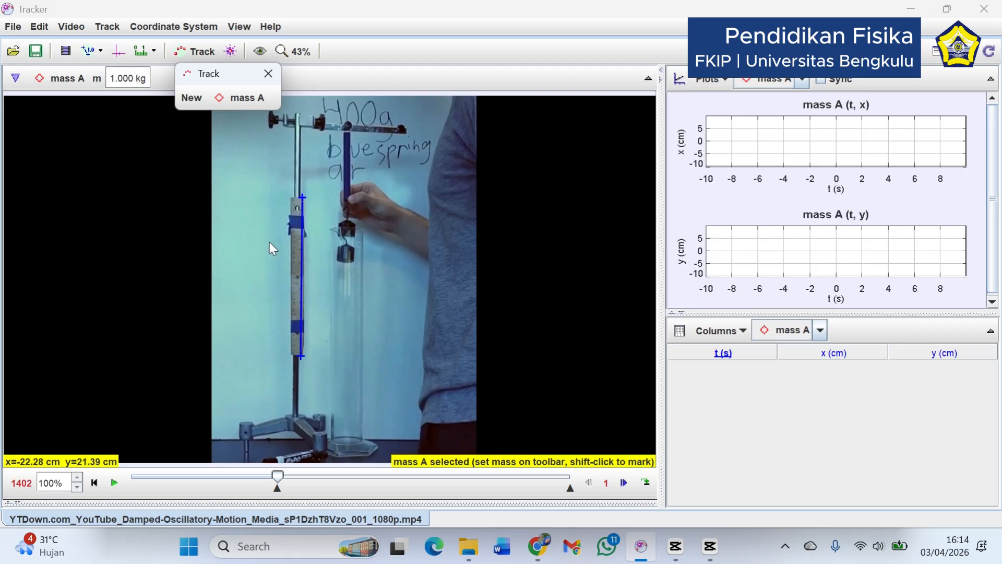
Set the mass of the point mass track to 0.400 kg and move the floating Track window off the video
{"action": "left_click", "coordinate": [132, 81]}
{"action": "left_click_drag", "start_coordinate": [132, 81], "coordinate": [110, 78]}
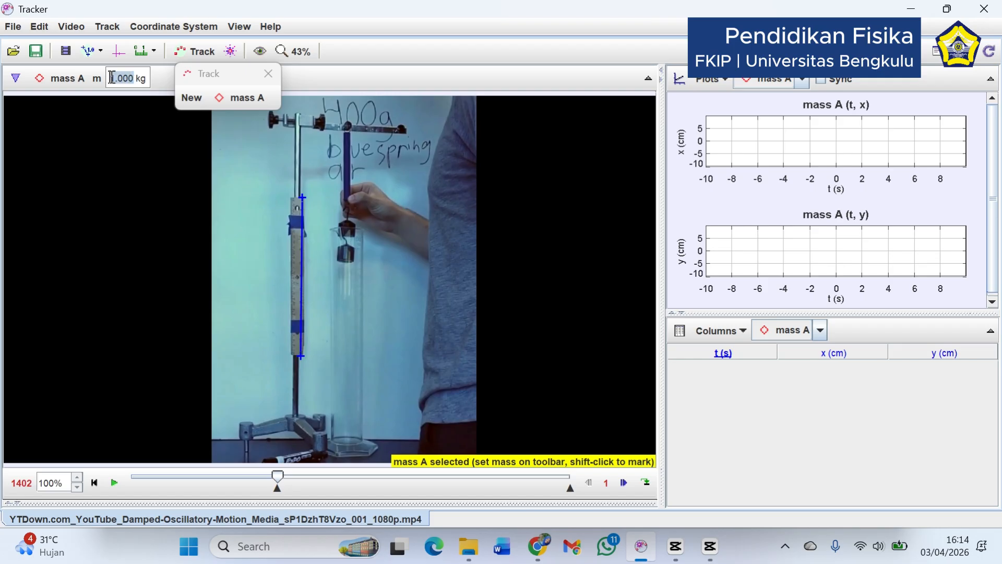
{"action": "key", "text": "Left"}
{"action": "key", "text": "Delete"}
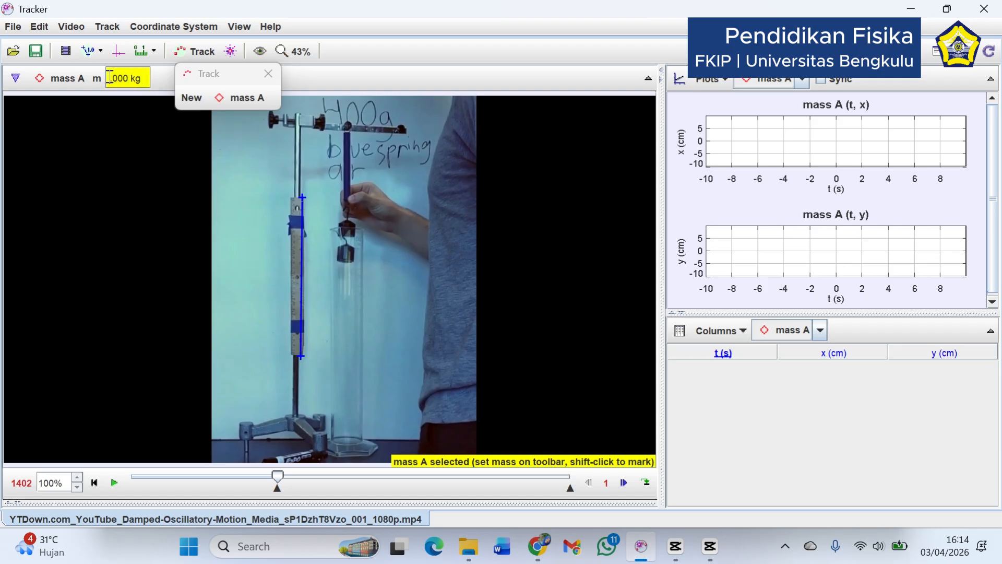
{"action": "type", "text": "0"}
{"action": "key", "text": "shift+Left"}
{"action": "key", "text": "shift+Left"}
{"action": "key", "text": "shift+Left"}
{"action": "type", "text": "4"}
{"action": "left_click_drag", "start_coordinate": [212, 78], "coordinate": [374, 56]}
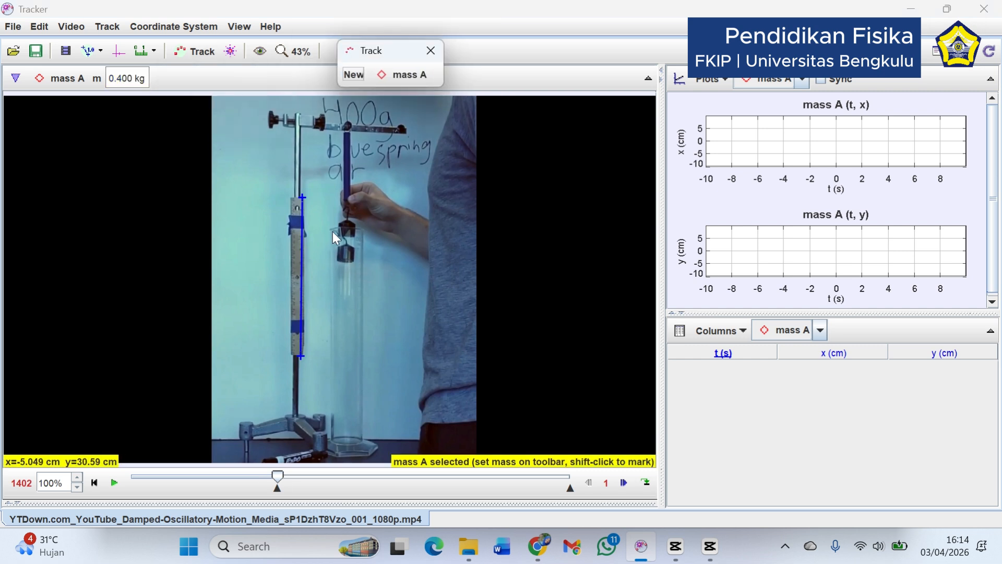
Start the Autotracker for mass A and create a key frame at the centre of the lower hanging mass
{"action": "left_click", "coordinate": [231, 52]}
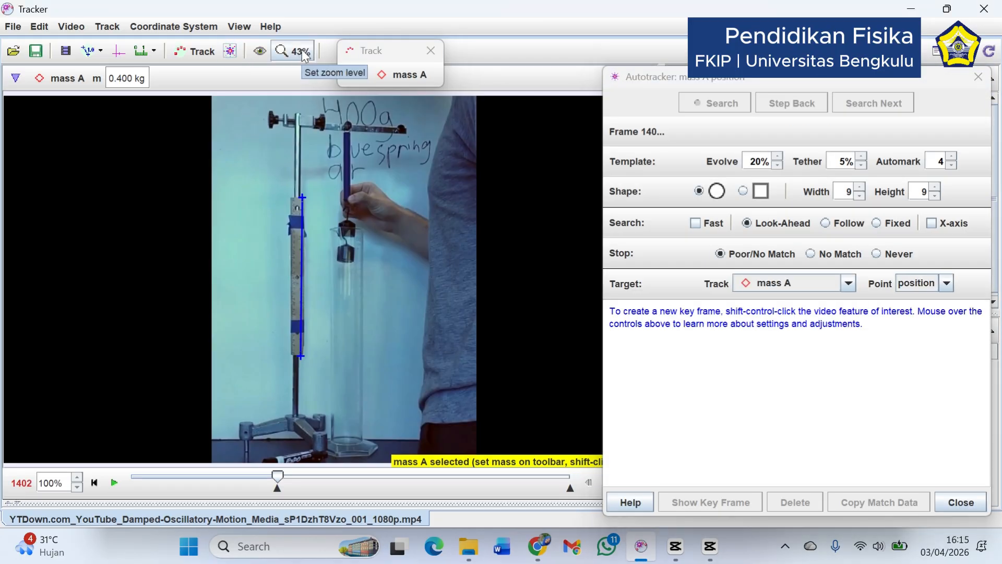
{"action": "left_click", "coordinate": [302, 50]}
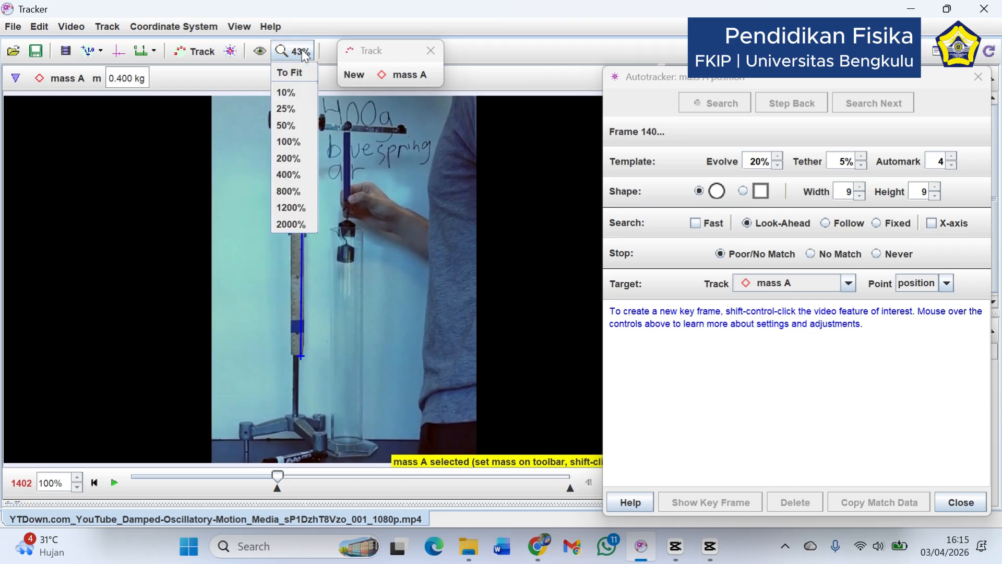
{"action": "left_click", "coordinate": [297, 142]}
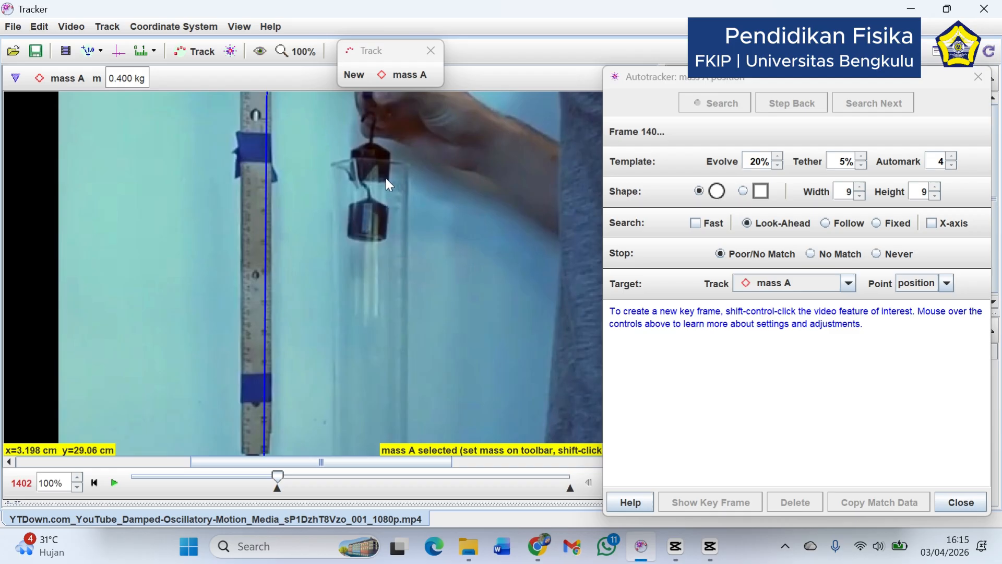
{"action": "left_click_drag", "start_coordinate": [394, 48], "coordinate": [402, 40]}
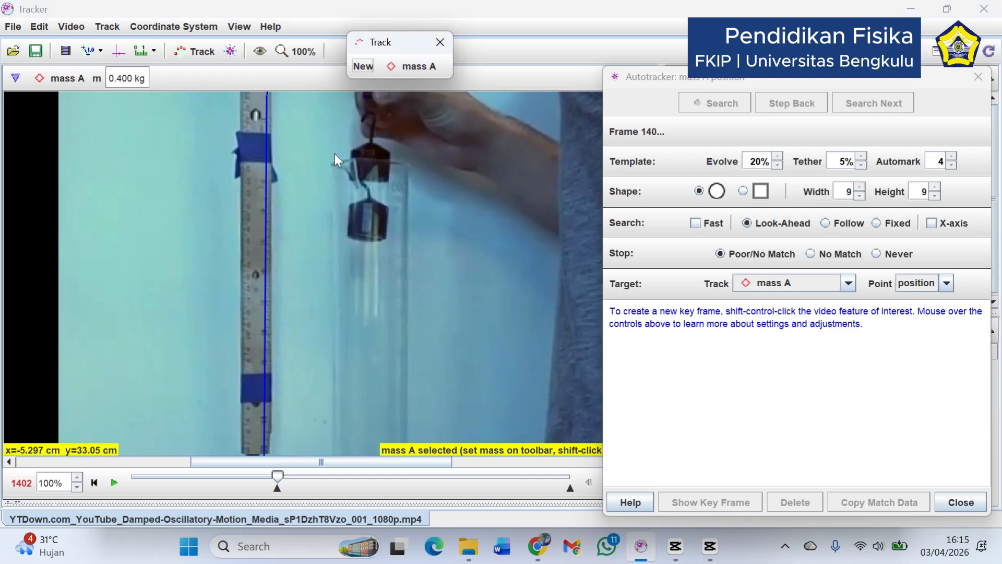
{"action": "mouse_move", "coordinate": [815, 179]}
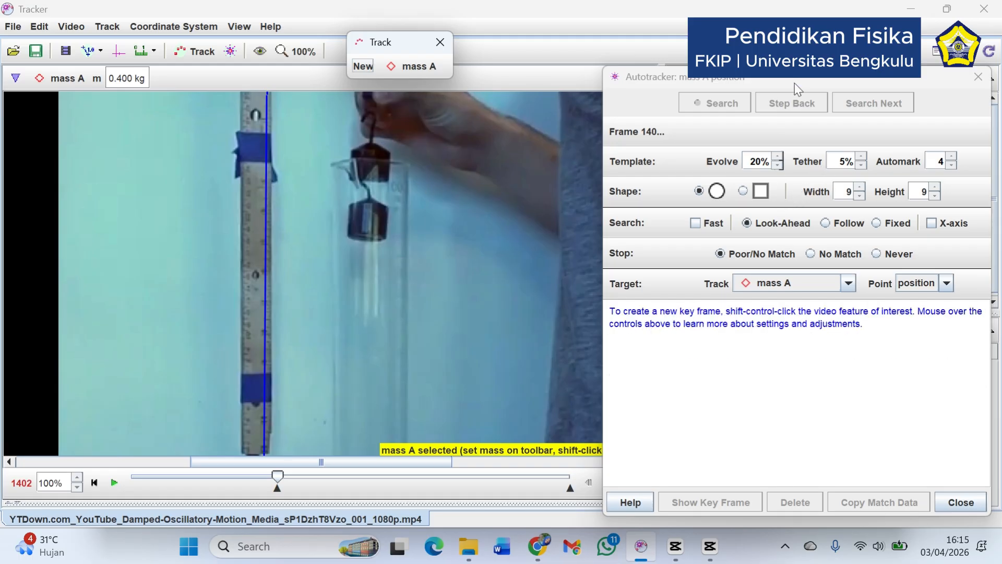
{"action": "mouse_move", "coordinate": [795, 83]}
{"action": "left_mouse_down"}
{"action": "mouse_move", "coordinate": [692, 51]}
{"action": "mouse_move", "coordinate": [791, 65]}
{"action": "left_mouse_up"}
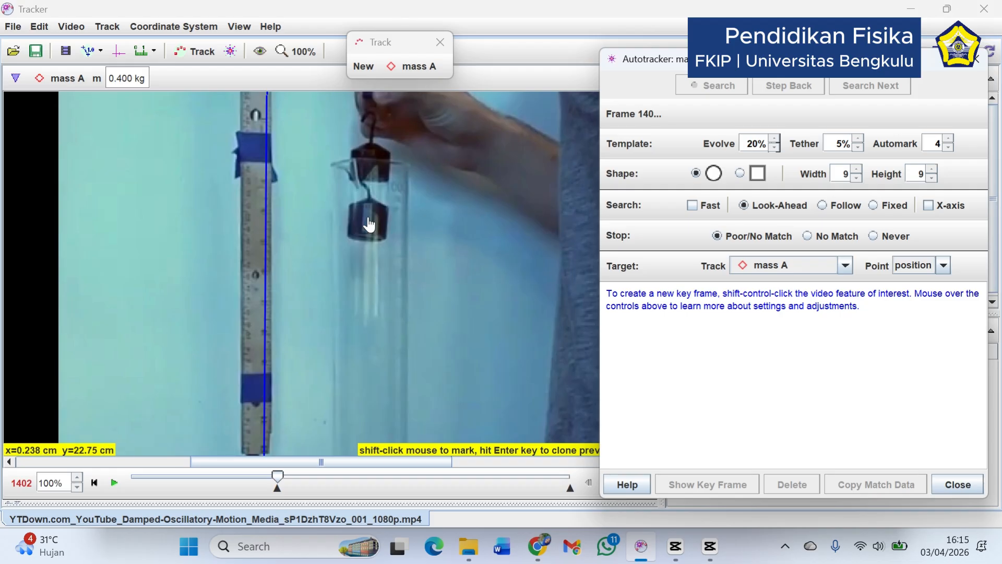
{"action": "left_click", "coordinate": [368, 219], "text": "ctrl+shift"}
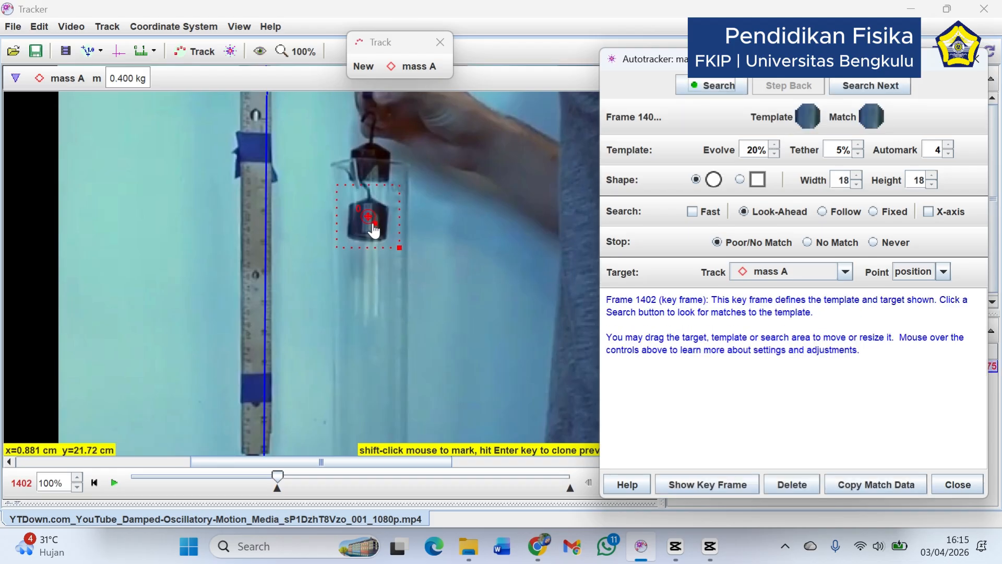
Enlarge the autotracker template to 40 wide by 36 high and change its shape to a rectangle
{"action": "left_click", "coordinate": [376, 224]}
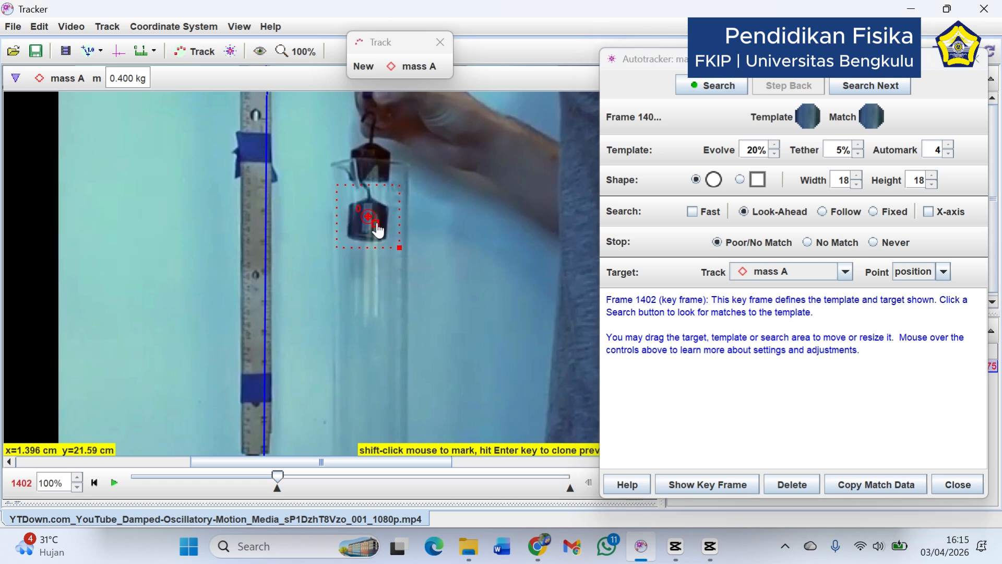
{"action": "mouse_move", "coordinate": [379, 230]}
{"action": "left_mouse_down"}
{"action": "mouse_move", "coordinate": [383, 240]}
{"action": "mouse_move", "coordinate": [384, 230]}
{"action": "left_mouse_up"}
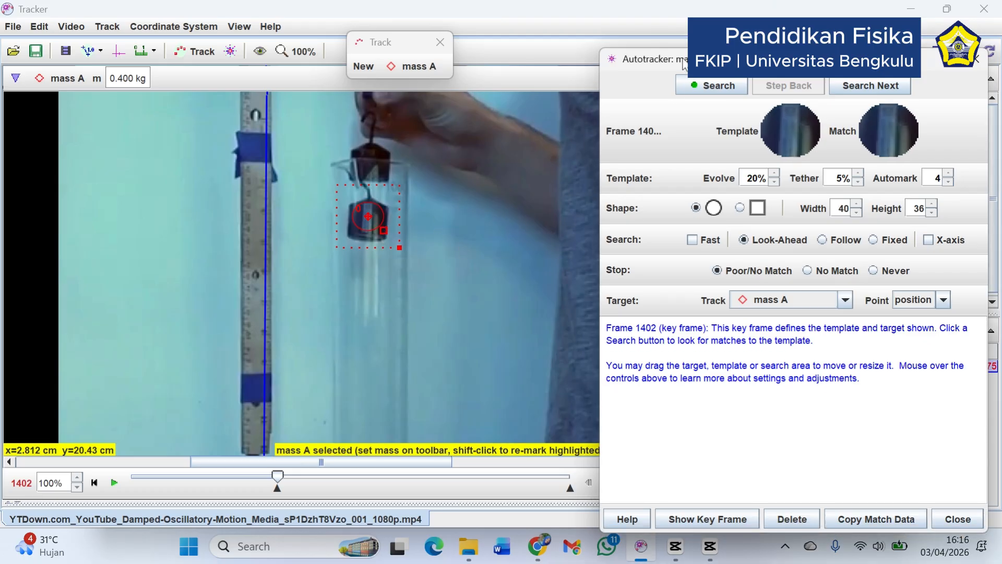
{"action": "left_click_drag", "start_coordinate": [685, 63], "coordinate": [535, 39]}
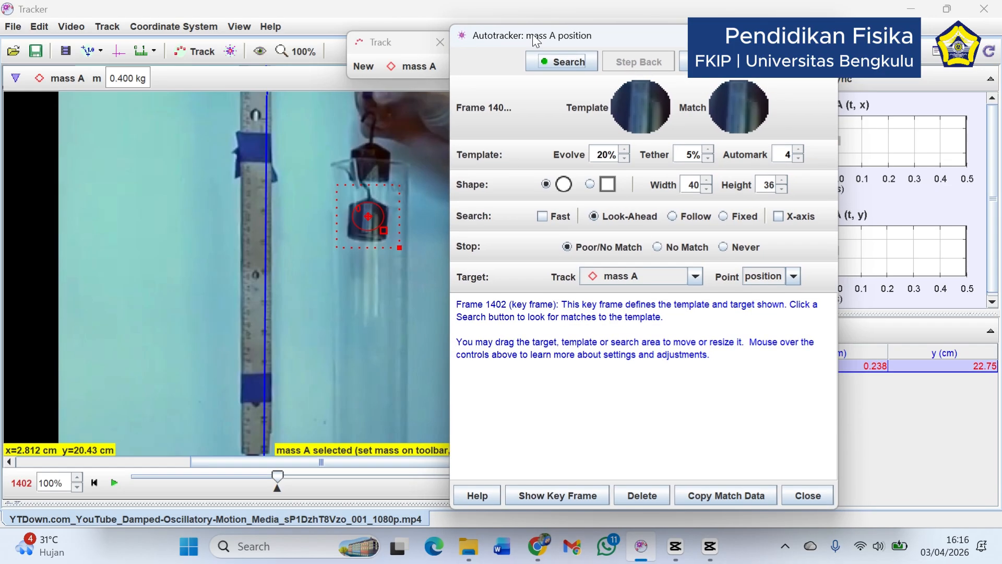
{"action": "left_click", "coordinate": [590, 184]}
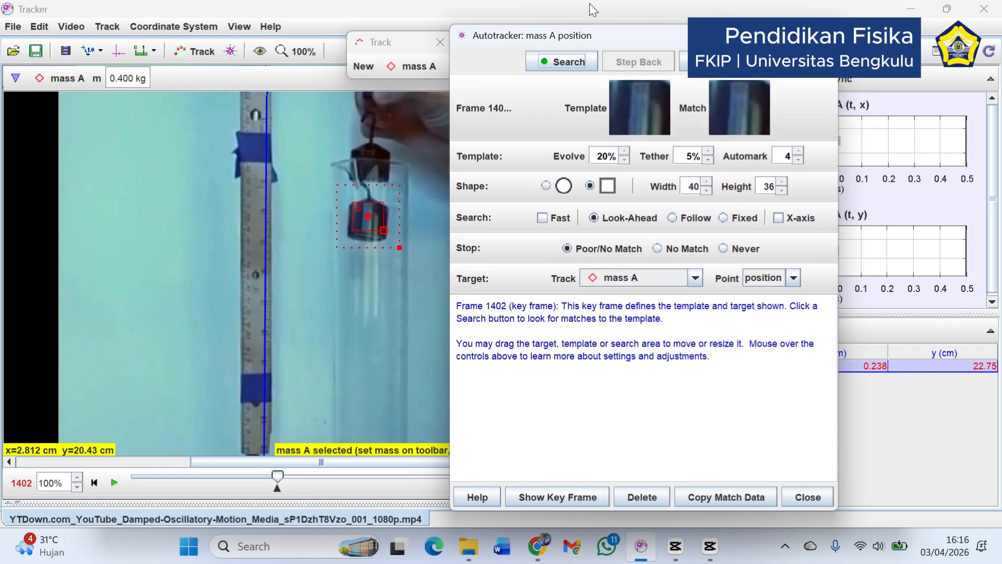
{"action": "left_click_drag", "start_coordinate": [609, 36], "coordinate": [676, 36]}
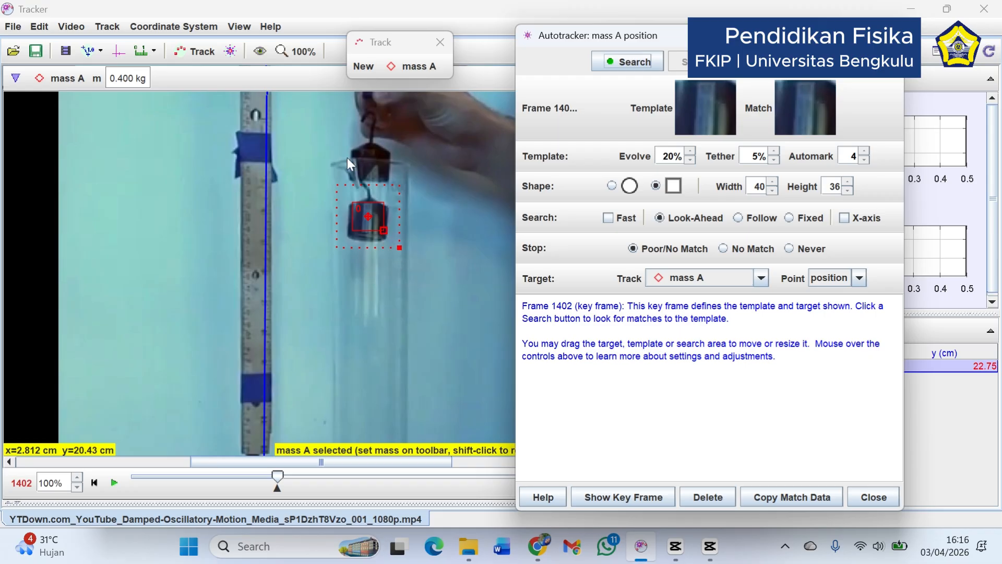
Resize the rectangular template to 57 wide by 65 high so it encloses the whole lower mass
{"action": "left_click", "coordinate": [302, 53]}
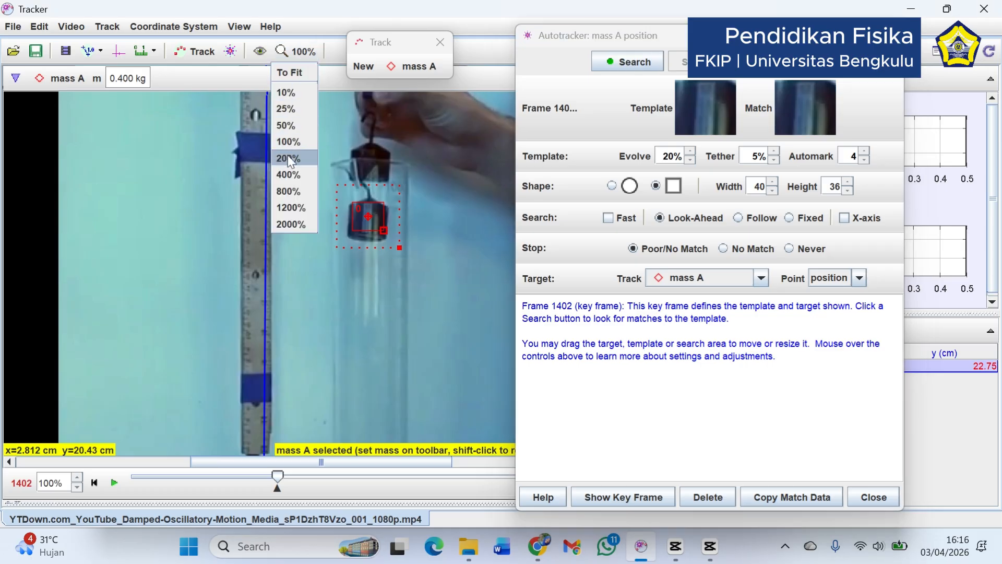
{"action": "left_click", "coordinate": [287, 157]}
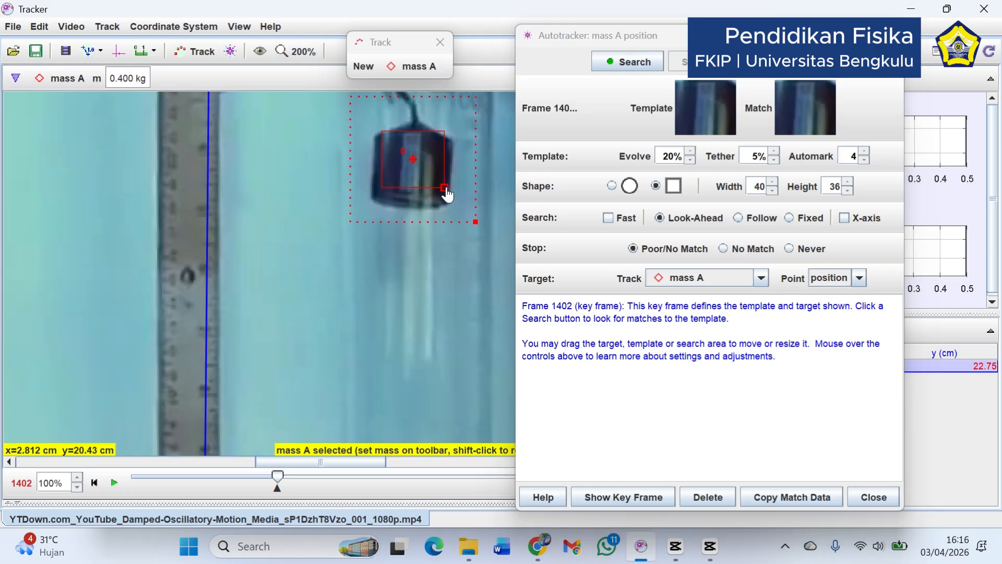
{"action": "left_click_drag", "start_coordinate": [447, 193], "coordinate": [450, 206]}
{"action": "left_click_drag", "start_coordinate": [453, 207], "coordinate": [459, 212]}
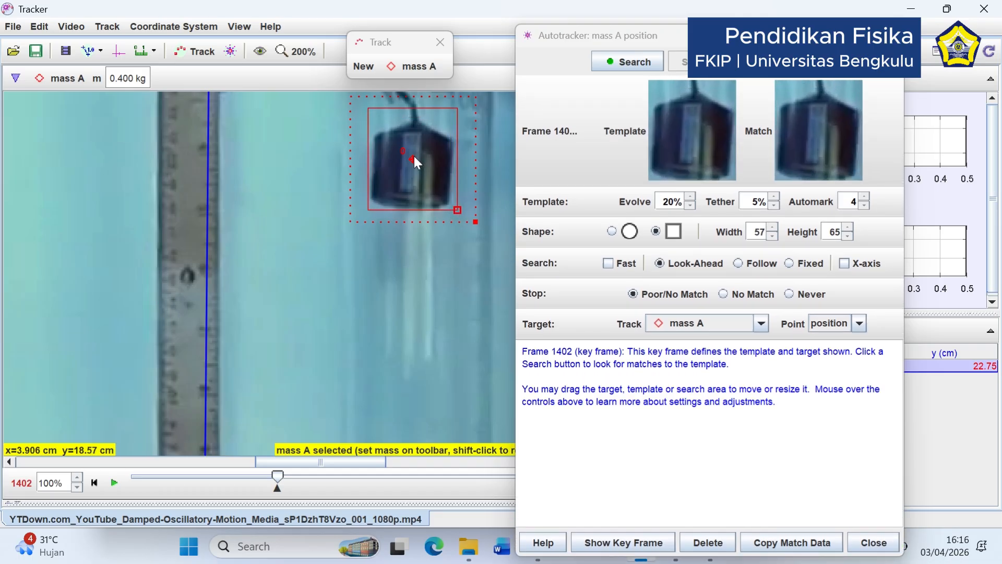
Move the autotracker target to the centre of the lower mass and move the Autotracker dialog aside, with the video at 100% zoom
{"action": "mouse_move", "coordinate": [413, 159]}
{"action": "left_mouse_down"}
{"action": "mouse_move", "coordinate": [410, 169]}
{"action": "mouse_move", "coordinate": [427, 178]}
{"action": "mouse_move", "coordinate": [416, 172]}
{"action": "mouse_move", "coordinate": [426, 147]}
{"action": "mouse_move", "coordinate": [413, 130]}
{"action": "mouse_move", "coordinate": [410, 171]}
{"action": "left_mouse_up"}
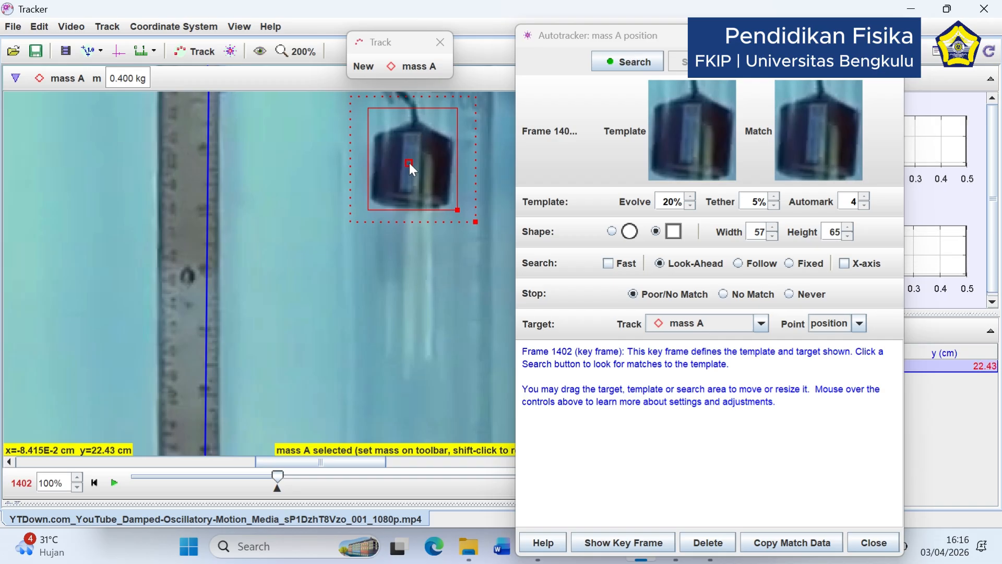
{"action": "left_click", "coordinate": [301, 54]}
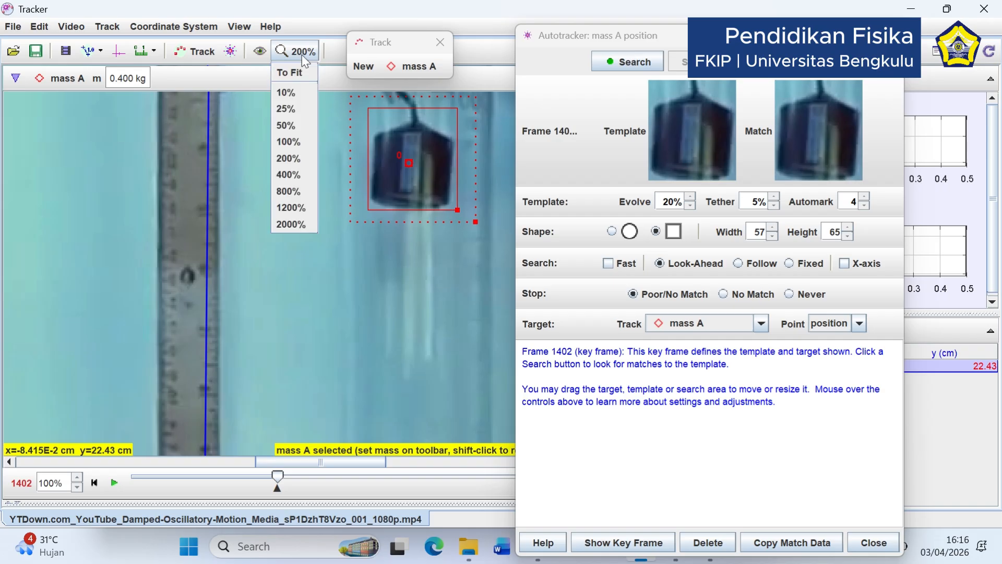
{"action": "left_click", "coordinate": [288, 142]}
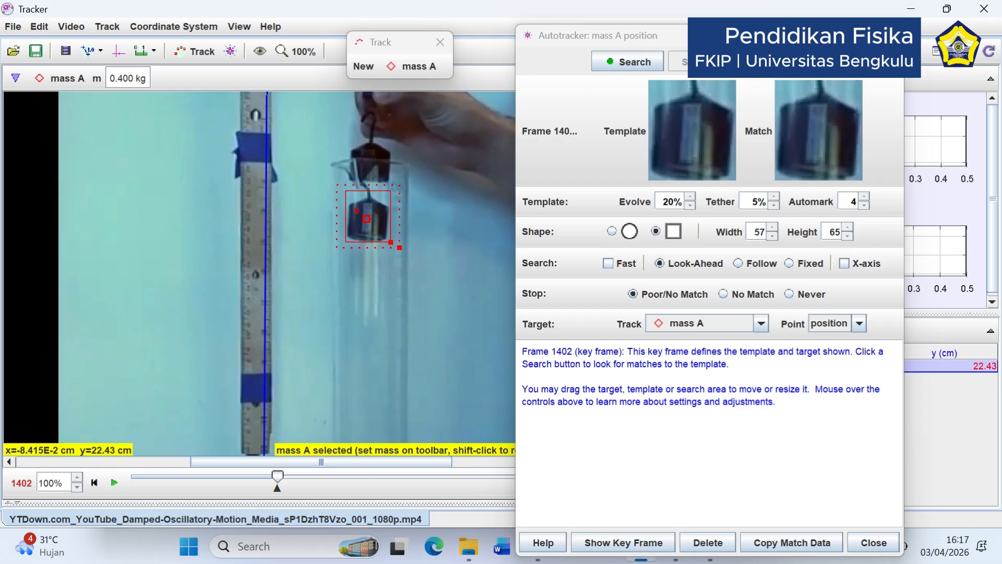
{"action": "mouse_move", "coordinate": [720, 24]}
{"action": "left_mouse_down"}
{"action": "mouse_move", "coordinate": [716, 90]}
{"action": "mouse_move", "coordinate": [731, 24]}
{"action": "left_mouse_up"}
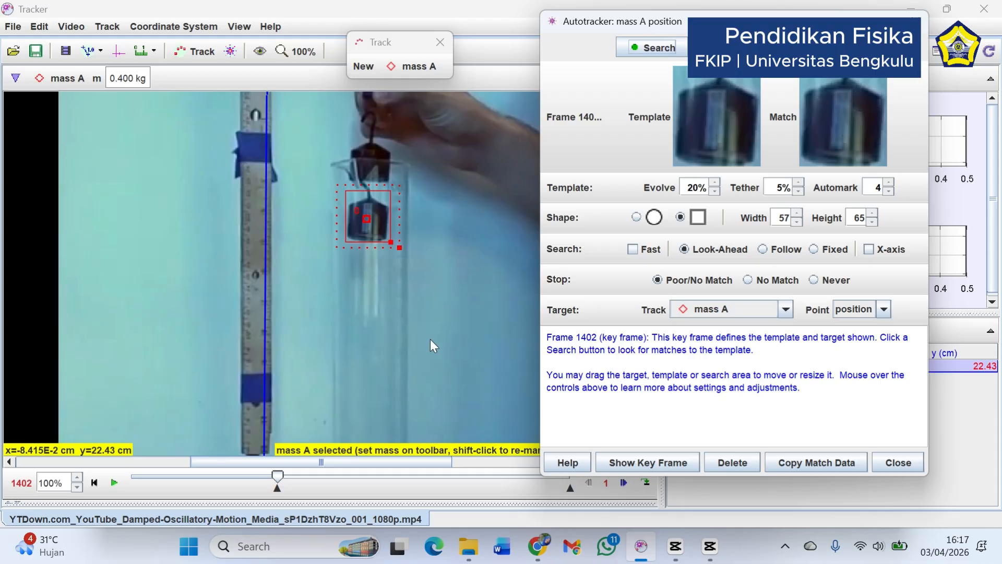
{"action": "mouse_move", "coordinate": [440, 342]}
{"action": "left_mouse_down"}
{"action": "mouse_move", "coordinate": [461, 310]}
{"action": "mouse_move", "coordinate": [458, 326]}
{"action": "mouse_move", "coordinate": [446, 328]}
{"action": "left_mouse_up"}
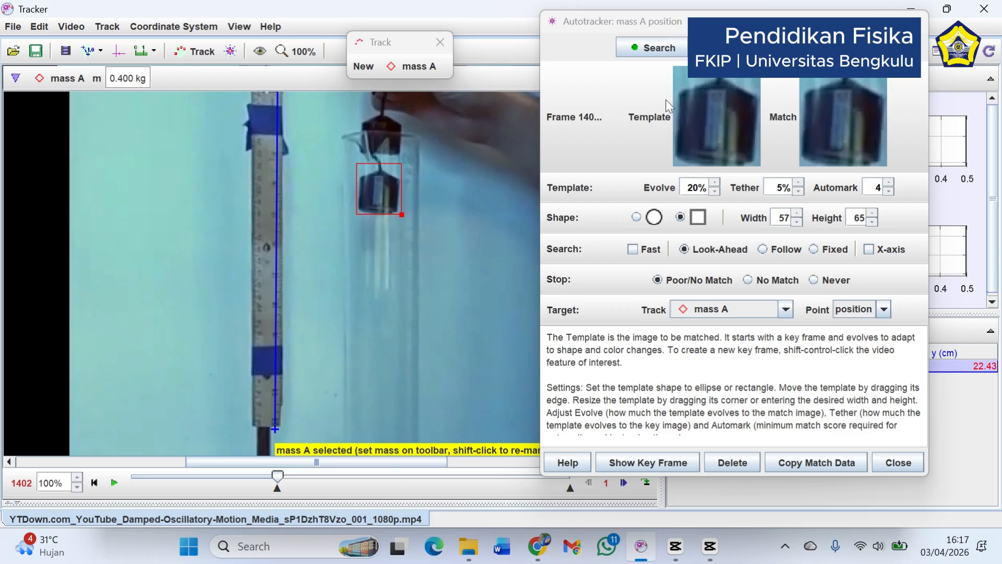
Start the autotracker search for mass A and accept the possible match at frame 1410
{"action": "left_click", "coordinate": [658, 48]}
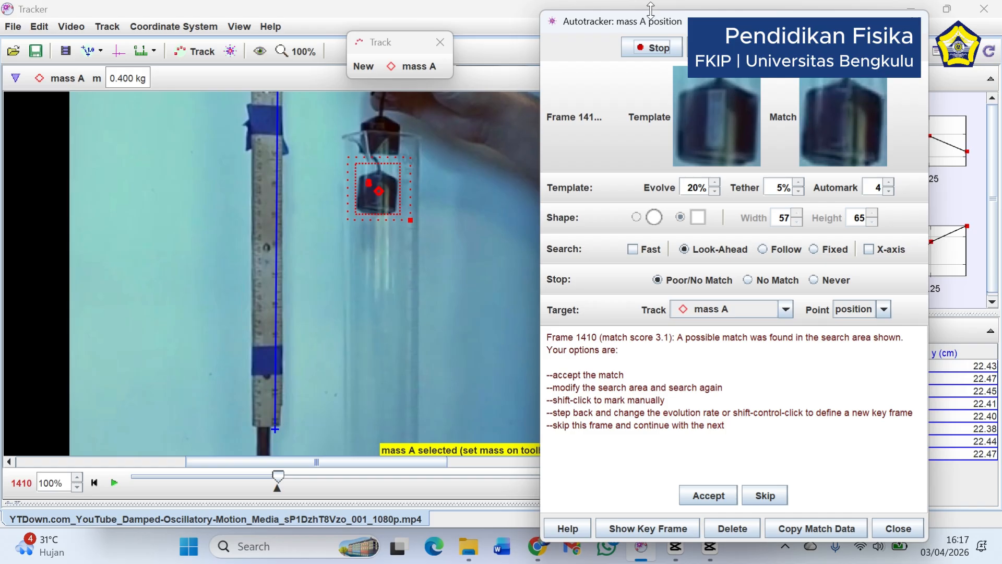
{"action": "left_click_drag", "start_coordinate": [666, 12], "coordinate": [687, 25]}
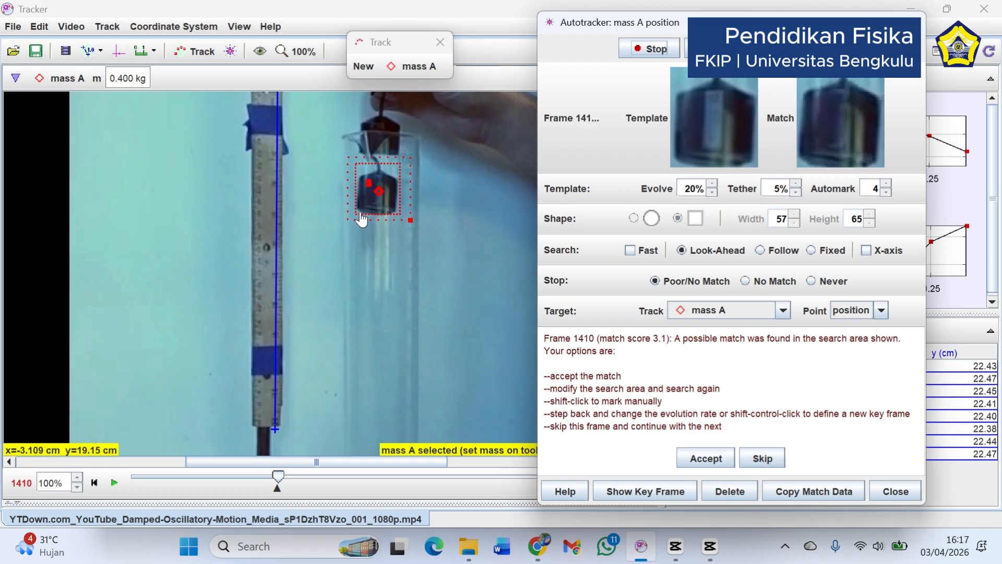
{"action": "left_click", "coordinate": [703, 459]}
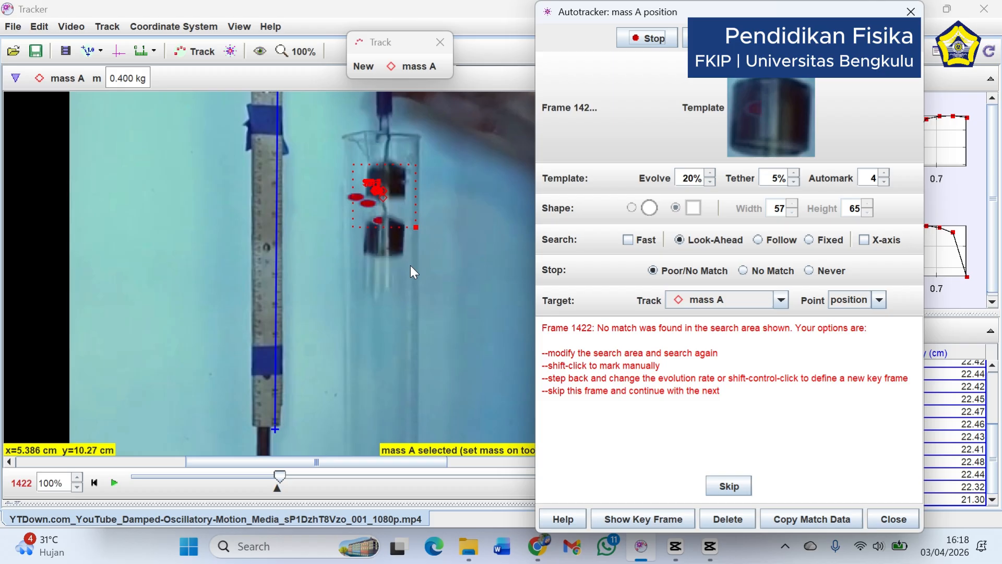
Manually mark the centre of the lower mass in the unmatched frames 1422, 1424 and 1426
{"action": "key", "text": "shift"}
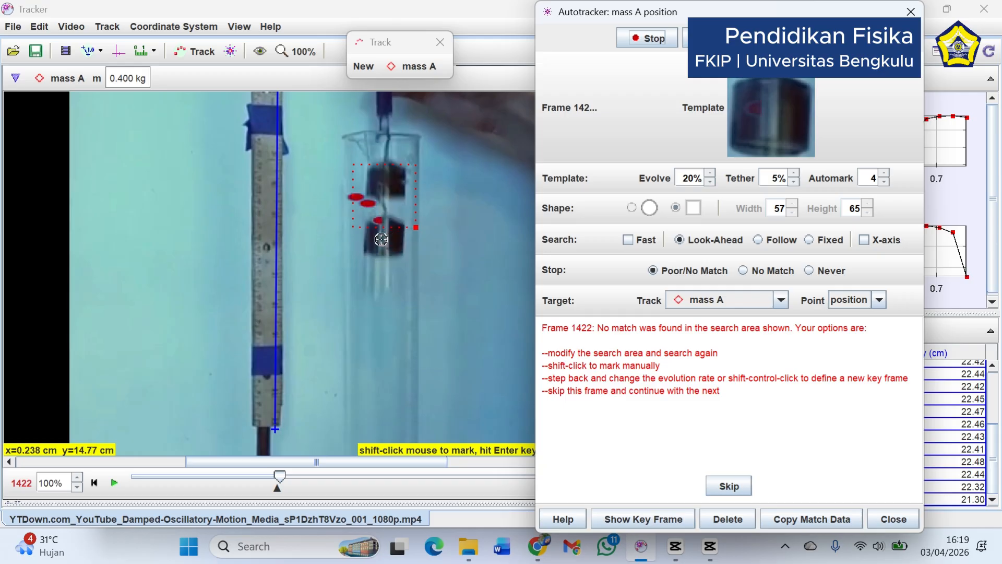
{"action": "left_click", "coordinate": [384, 240], "text": "ctrl+shift"}
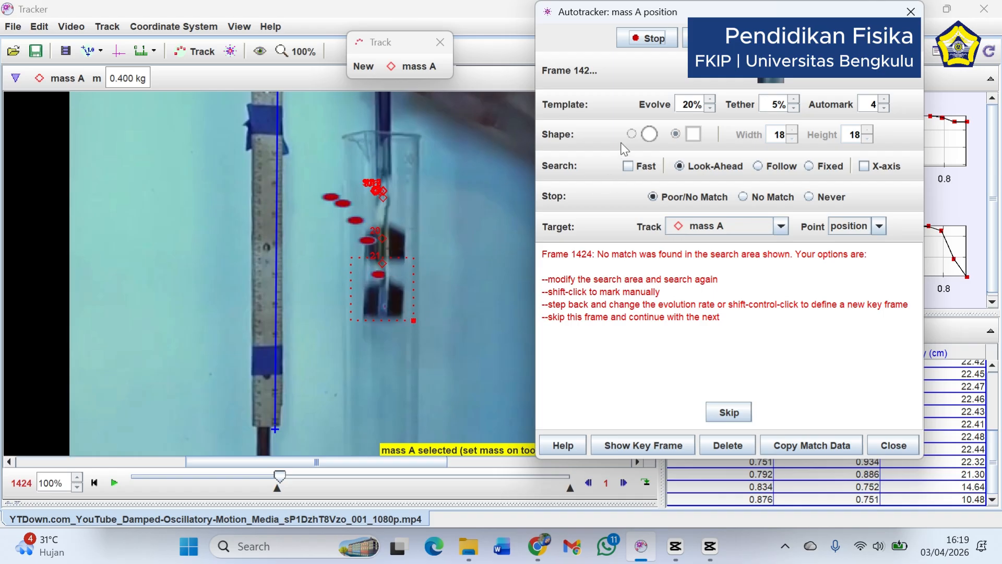
{"action": "left_click", "coordinate": [384, 303], "text": "shift"}
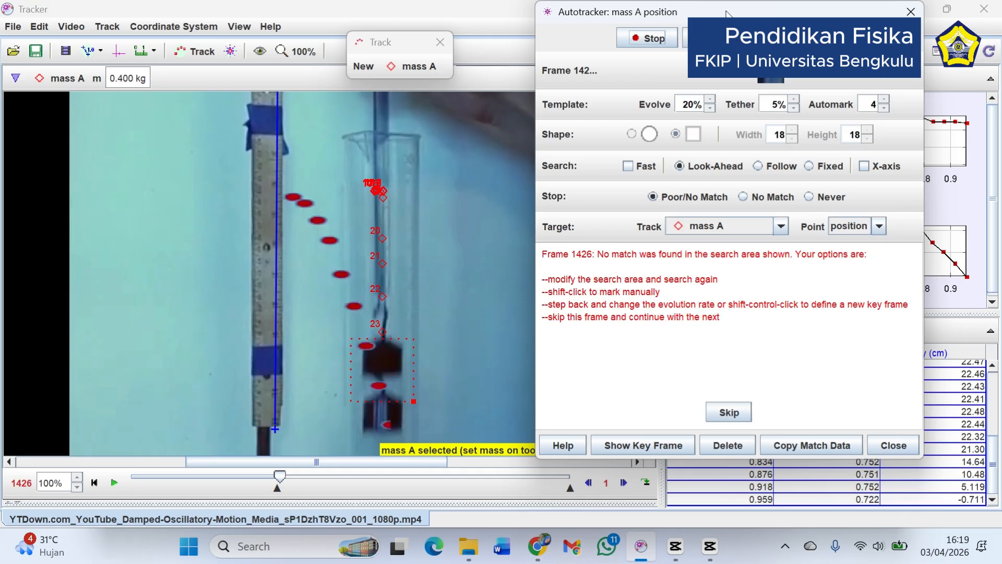
{"action": "mouse_move", "coordinate": [728, 13]}
{"action": "left_mouse_down"}
{"action": "mouse_move", "coordinate": [713, 40]}
{"action": "mouse_move", "coordinate": [729, 28]}
{"action": "left_mouse_up"}
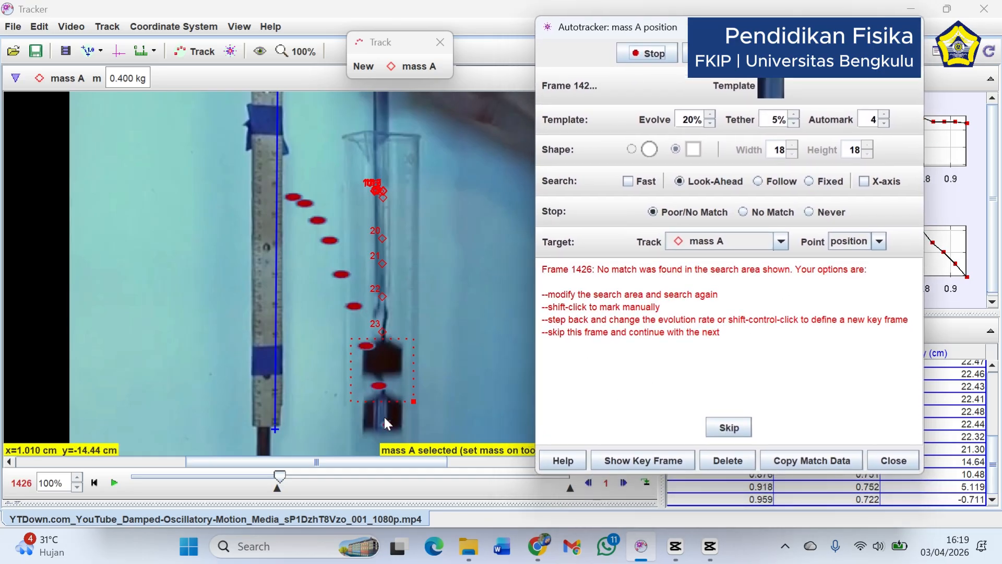
{"action": "key", "text": "shift"}
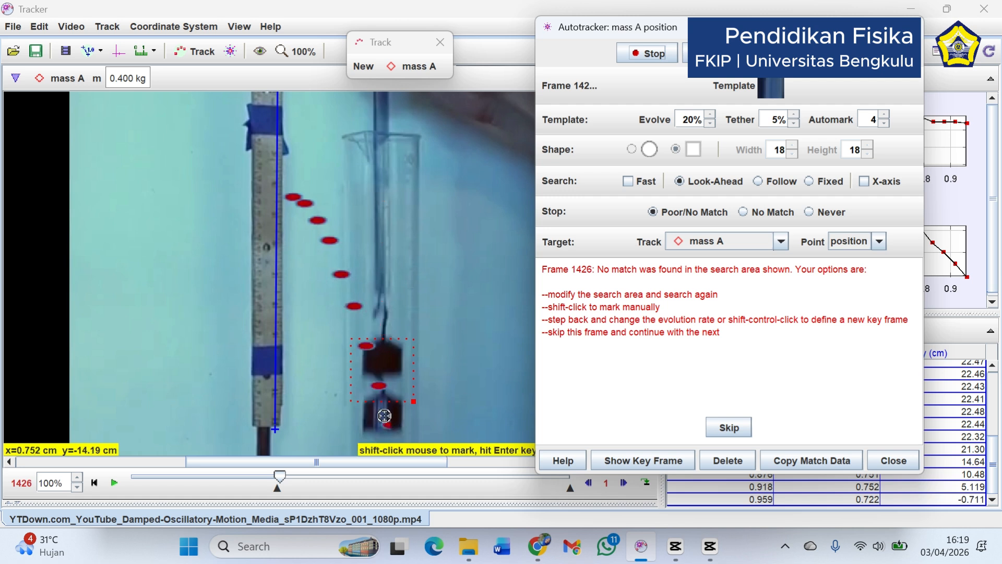
{"action": "left_click", "coordinate": [384, 416], "text": "shift"}
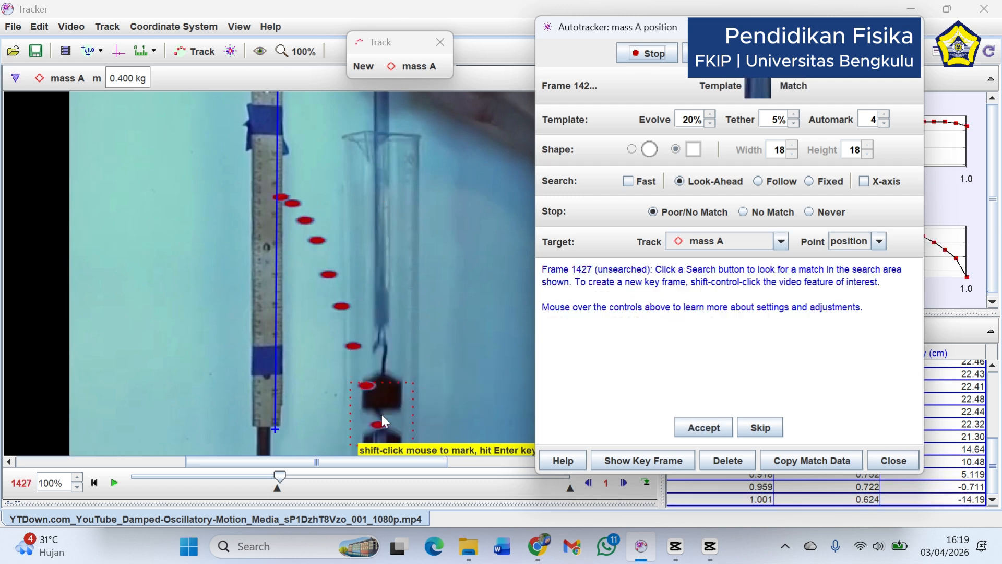
Accept the possible autotracker matches at frames 1427 and 1429
{"action": "left_click_drag", "start_coordinate": [468, 412], "coordinate": [475, 243]}
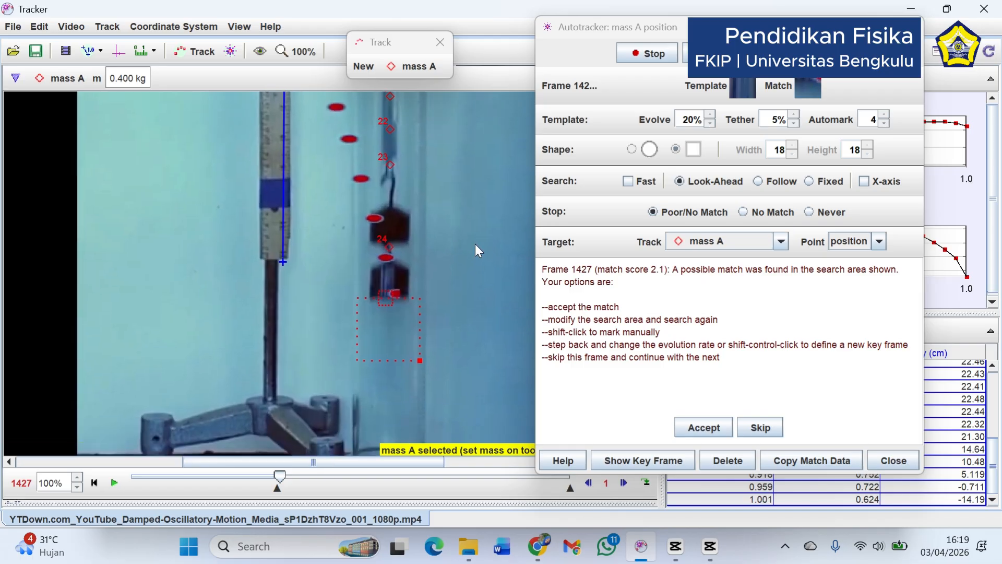
{"action": "left_click", "coordinate": [700, 432]}
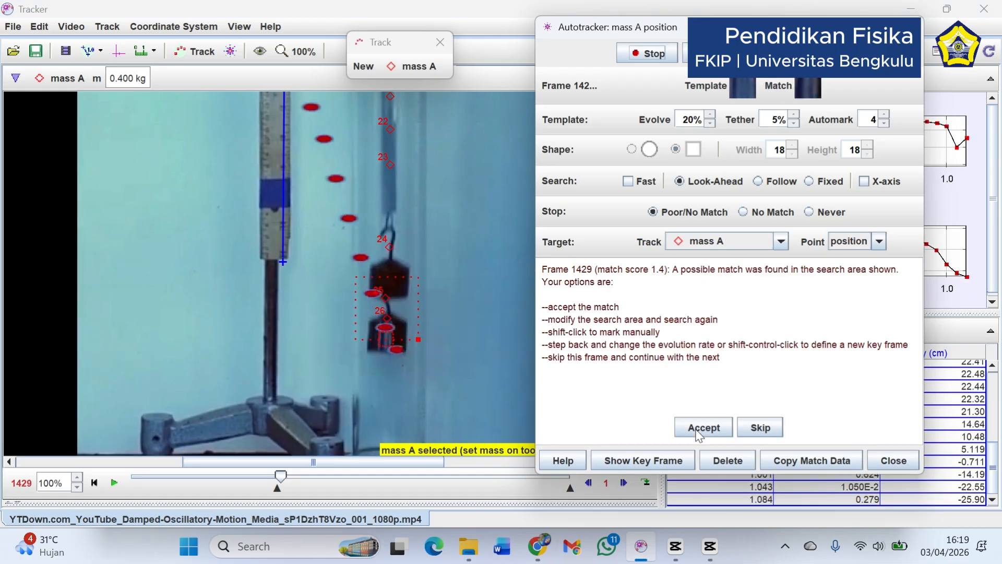
{"action": "left_click", "coordinate": [699, 428]}
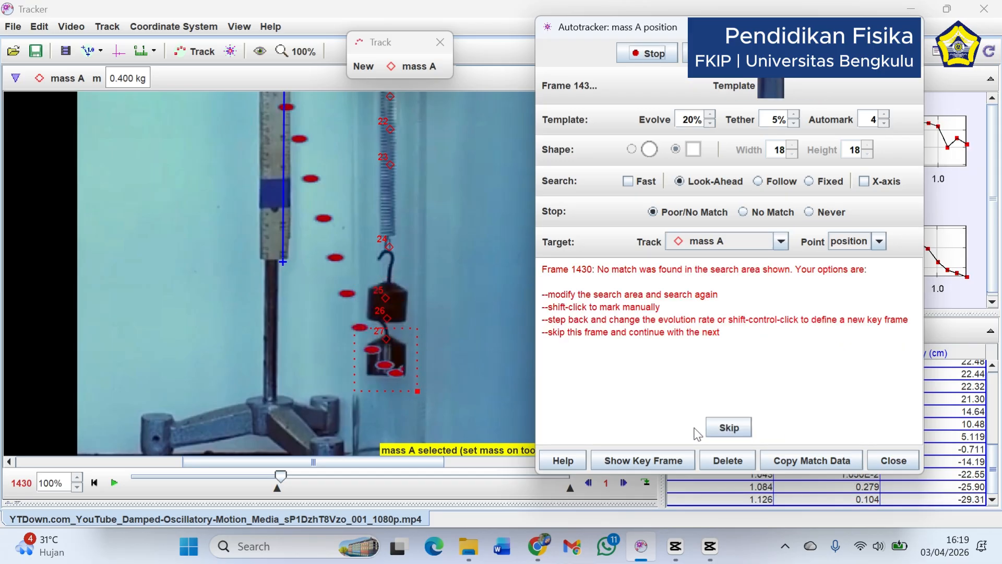
Manually mark the lower mass in the unmatched frames 1430 and 1431
{"action": "key", "text": "shift"}
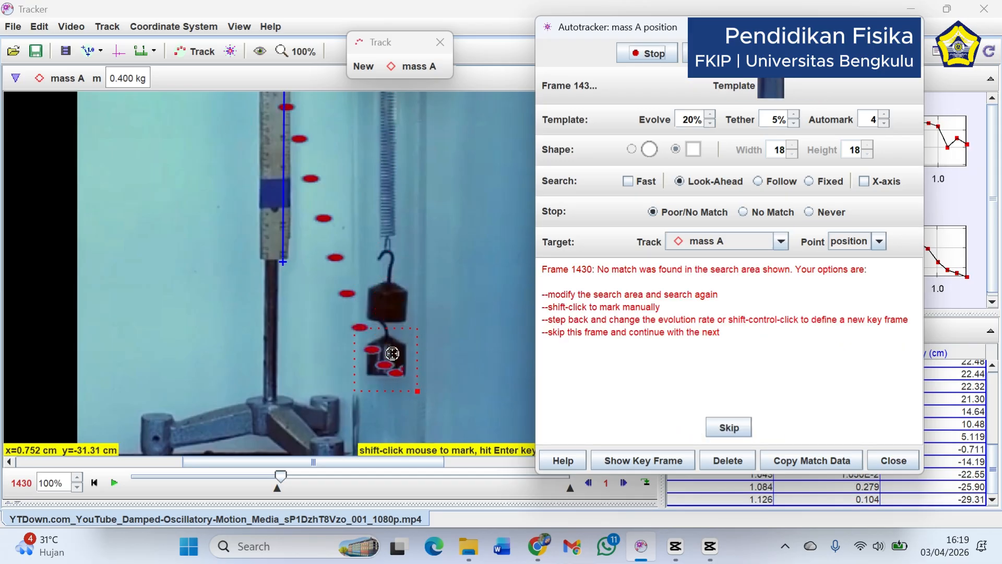
{"action": "left_click", "coordinate": [386, 359], "text": "shift"}
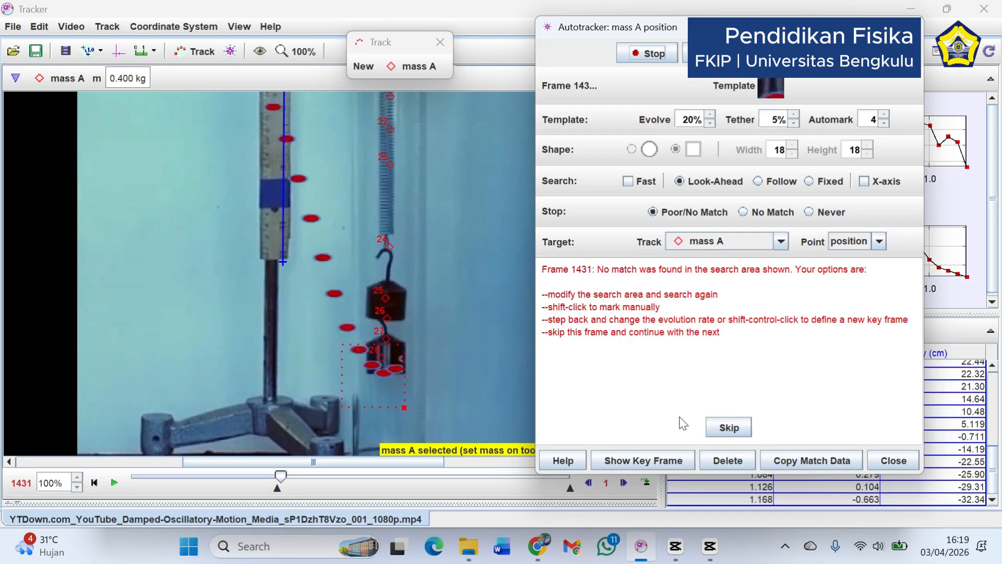
{"action": "key", "text": "shift"}
{"action": "left_click", "coordinate": [389, 358], "text": "shift"}
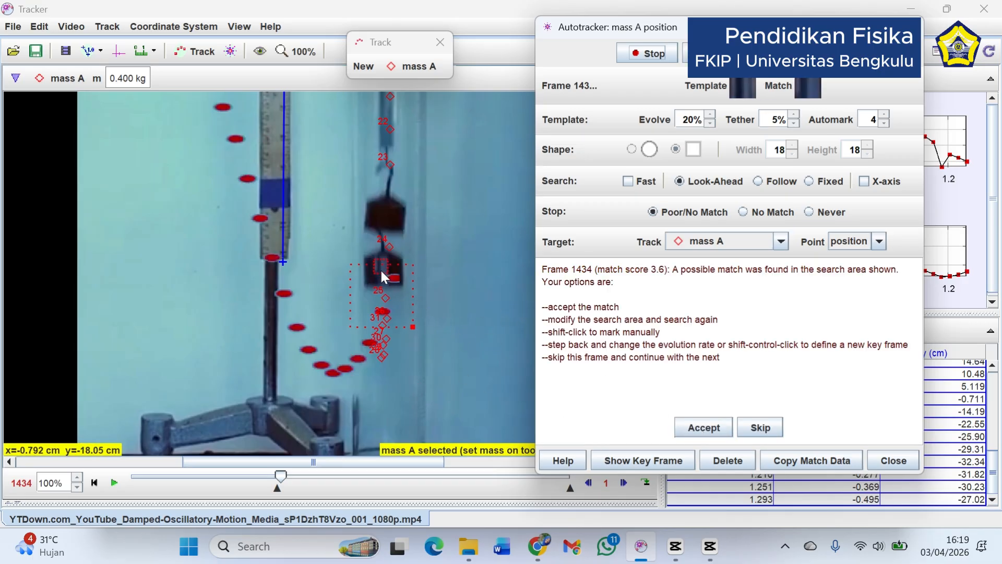
Accept the possible autotracker matches at frames 1434, 1437, 1438 and 1440
{"action": "left_click", "coordinate": [703, 429]}
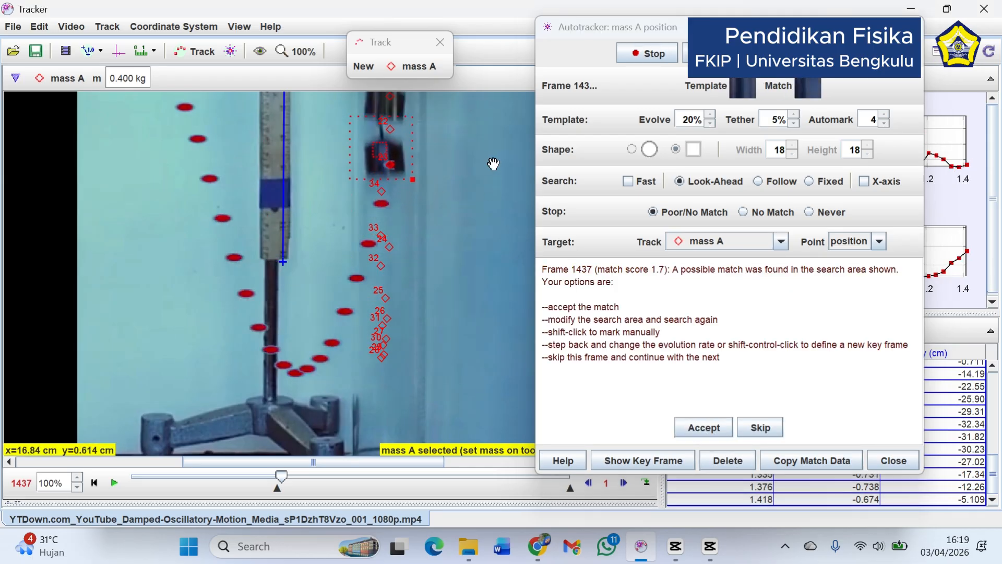
{"action": "left_click_drag", "start_coordinate": [492, 175], "coordinate": [470, 311]}
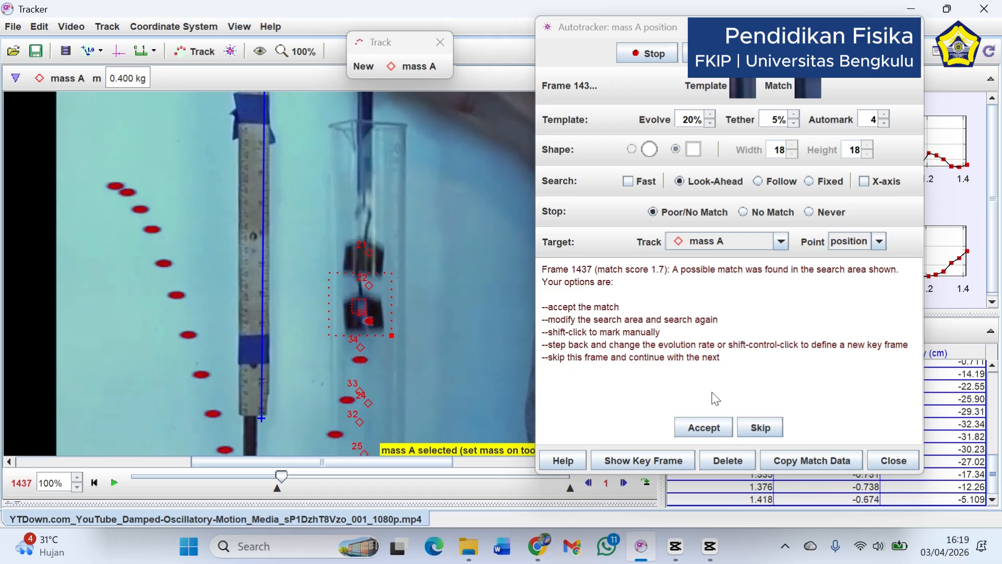
{"action": "left_click", "coordinate": [702, 428]}
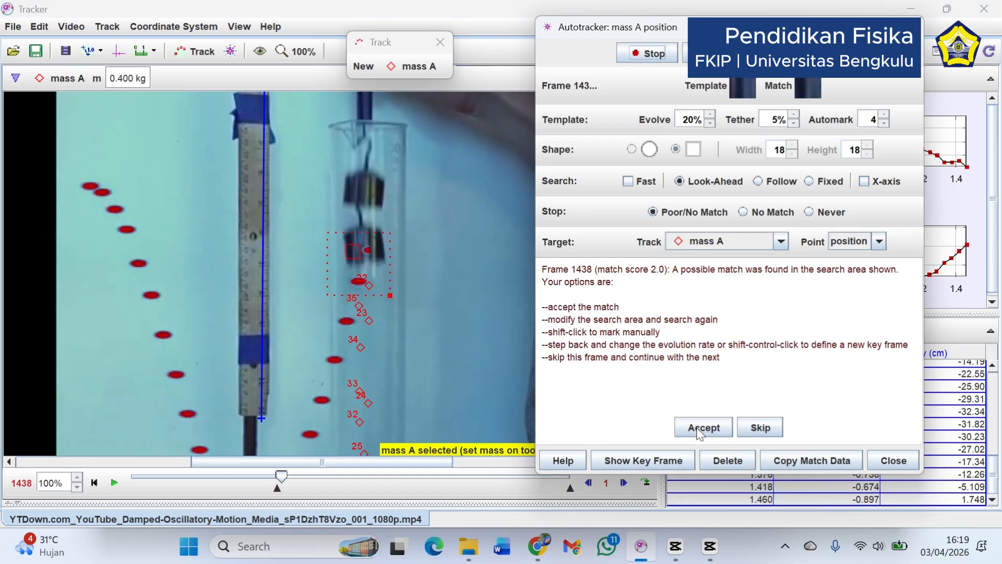
{"action": "left_click", "coordinate": [700, 429]}
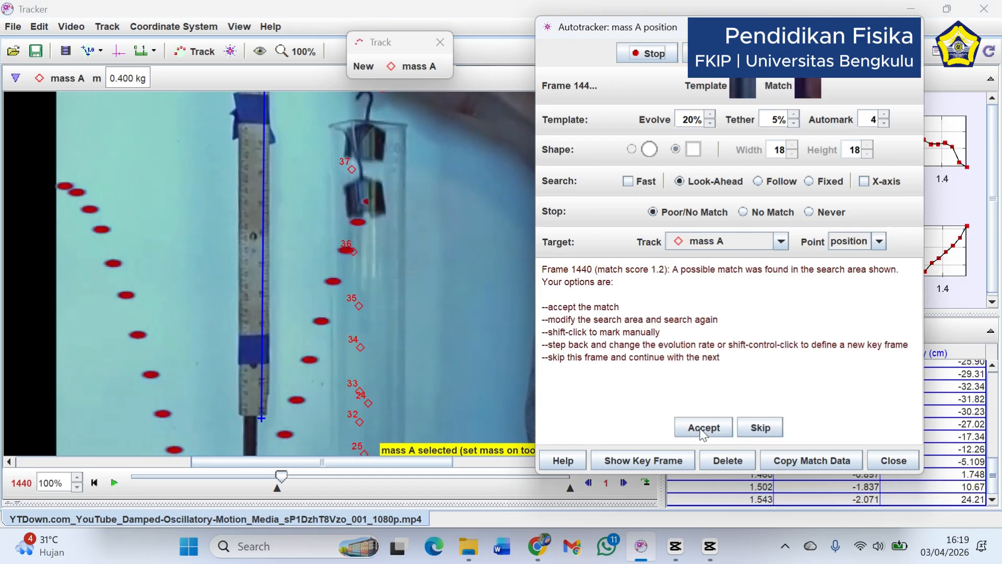
{"action": "left_click", "coordinate": [702, 429]}
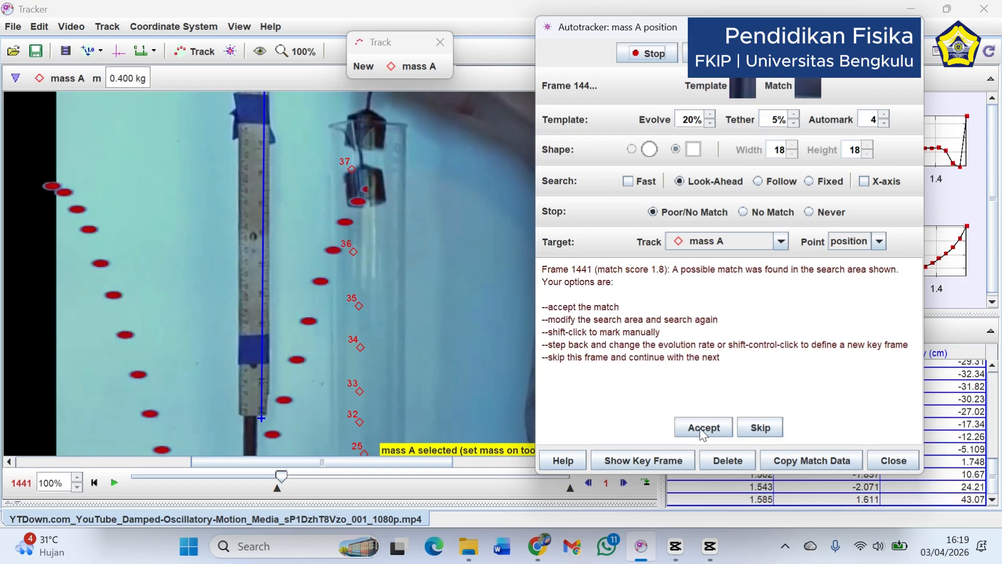
Stop the autotracker search at frame 1441 and step back to frame 1439 to check the misplaced points
{"action": "left_click_drag", "start_coordinate": [491, 202], "coordinate": [477, 361]}
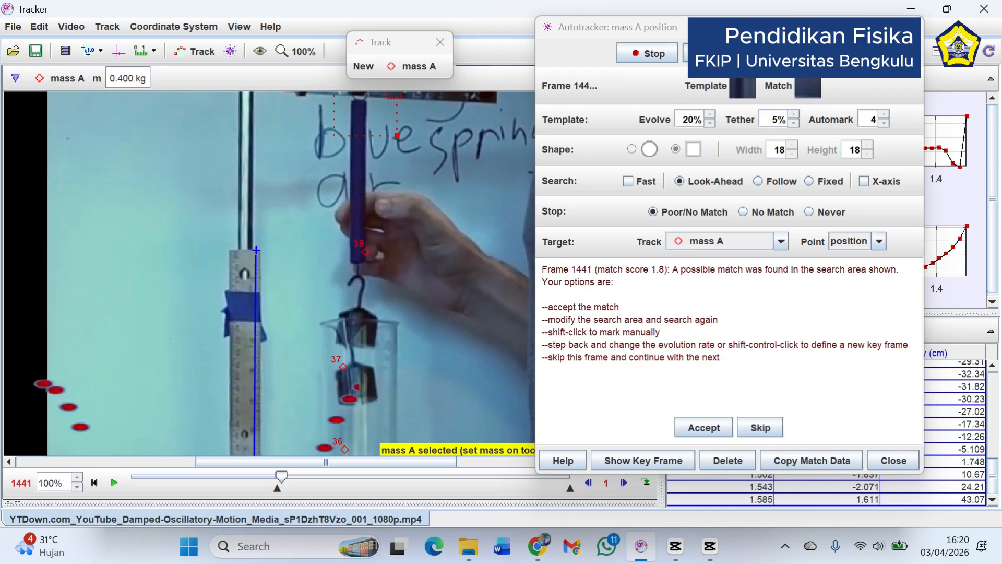
{"action": "left_click_drag", "start_coordinate": [474, 197], "coordinate": [480, 271]}
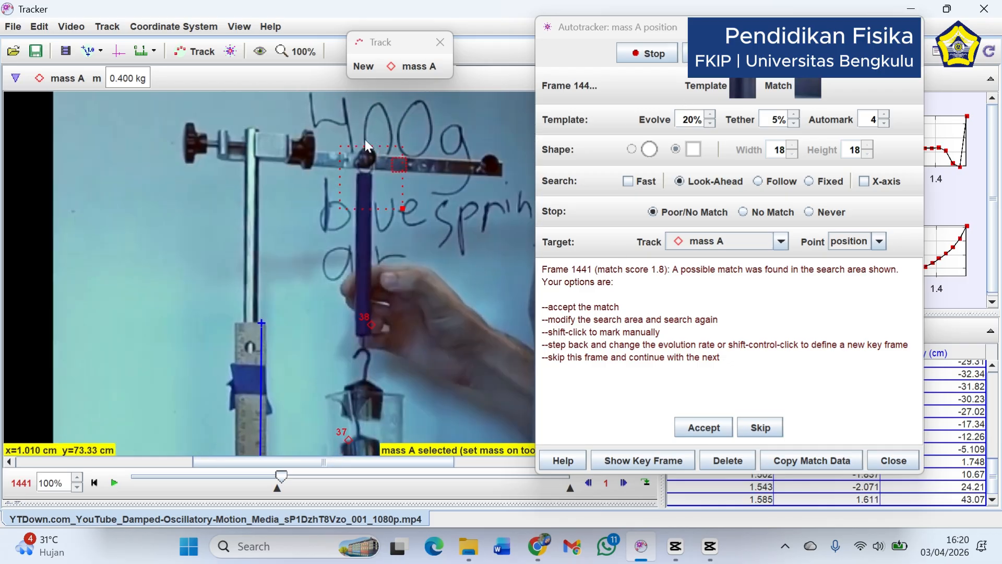
{"action": "left_click", "coordinate": [312, 51]}
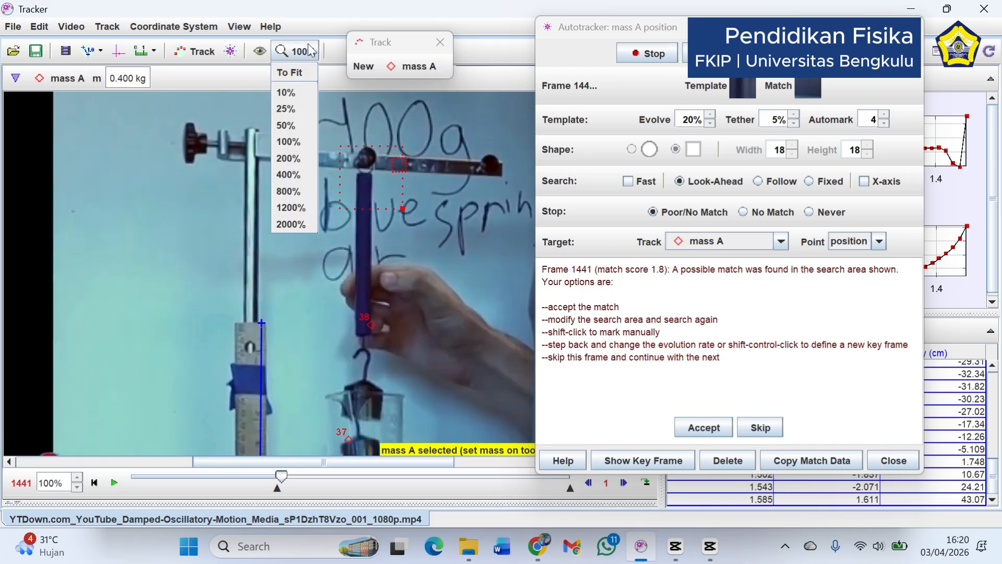
{"action": "left_click", "coordinate": [286, 125]}
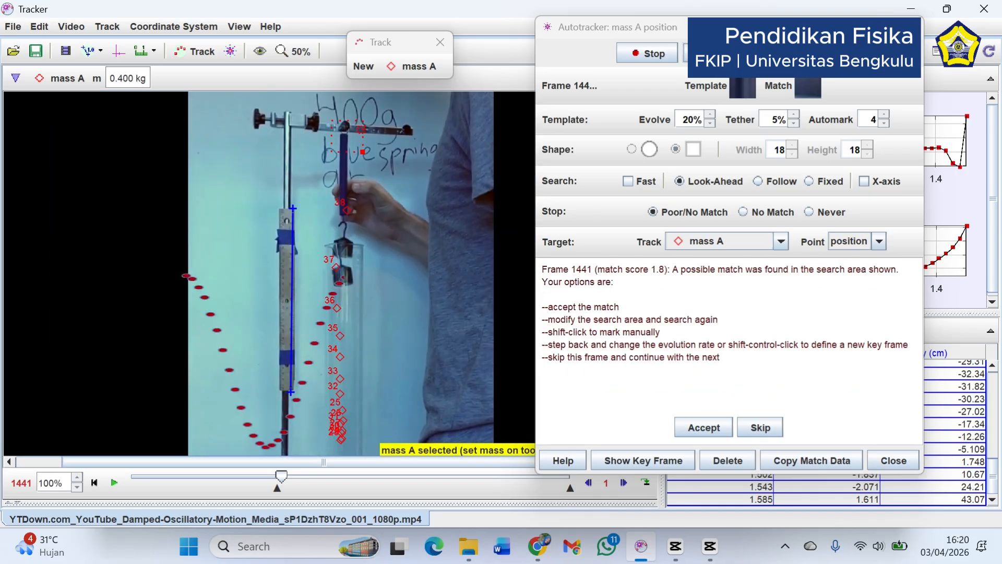
{"action": "left_click", "coordinate": [648, 54]}
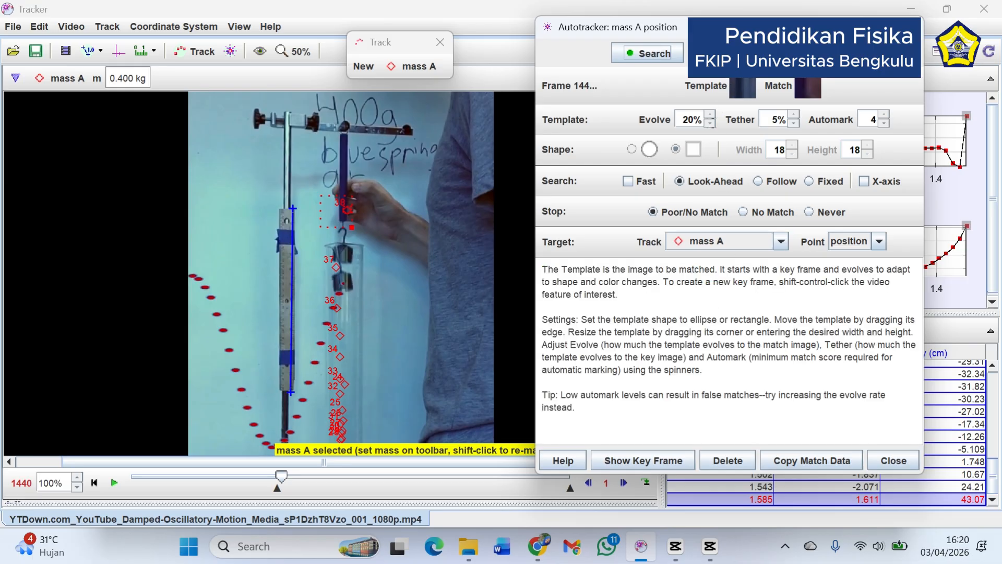
{"action": "left_click", "coordinate": [725, 54]}
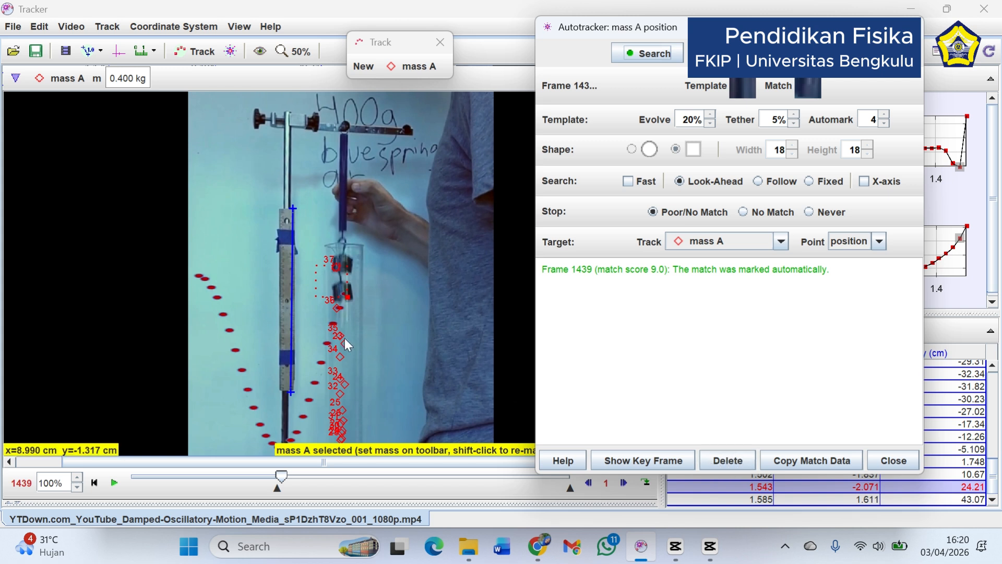
Delete only the misplaced mass A point at frame 1439, with the video at 100% zoom
{"action": "left_click", "coordinate": [339, 274]}
{"action": "left_click", "coordinate": [296, 51]}
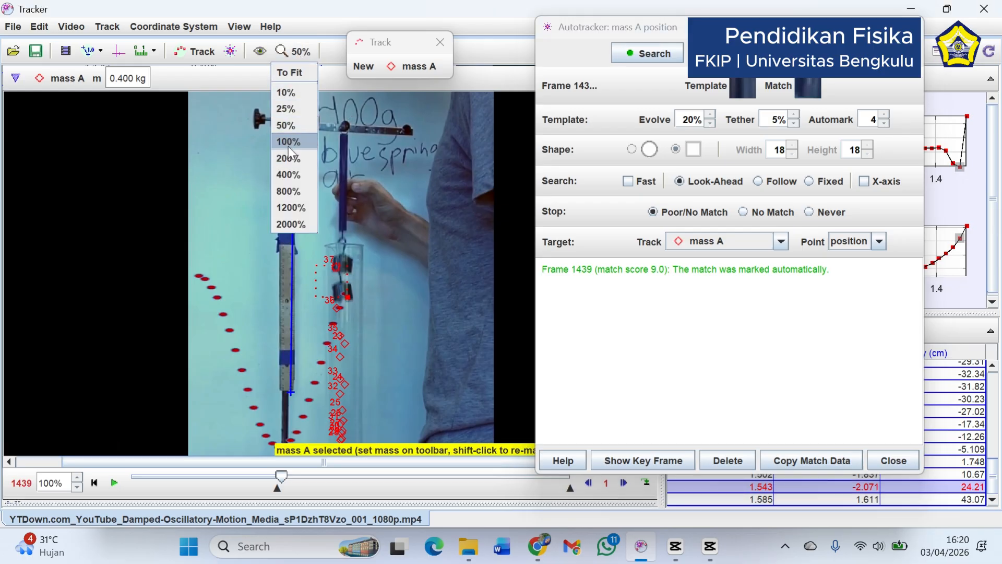
{"action": "left_click", "coordinate": [289, 142]}
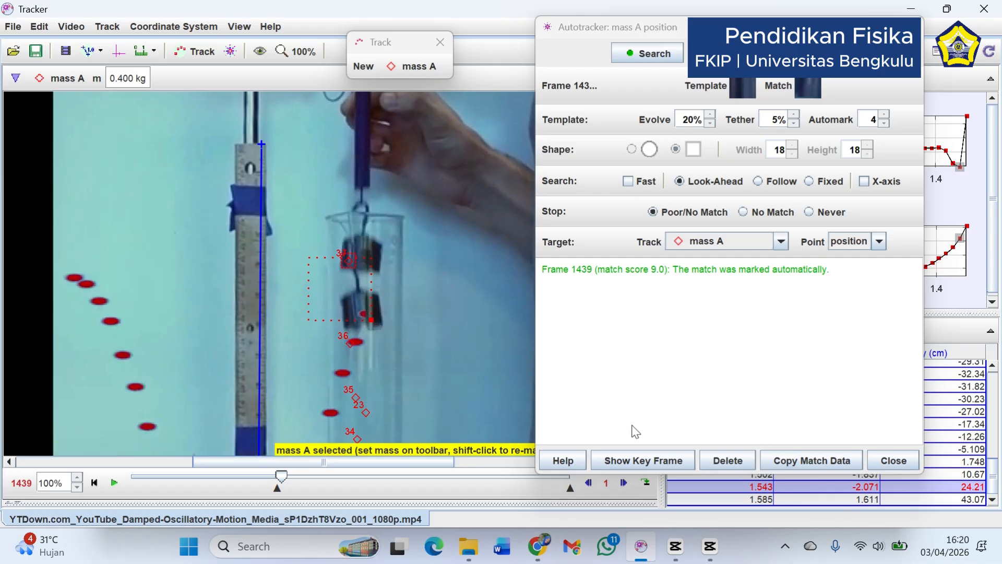
{"action": "left_click", "coordinate": [727, 463]}
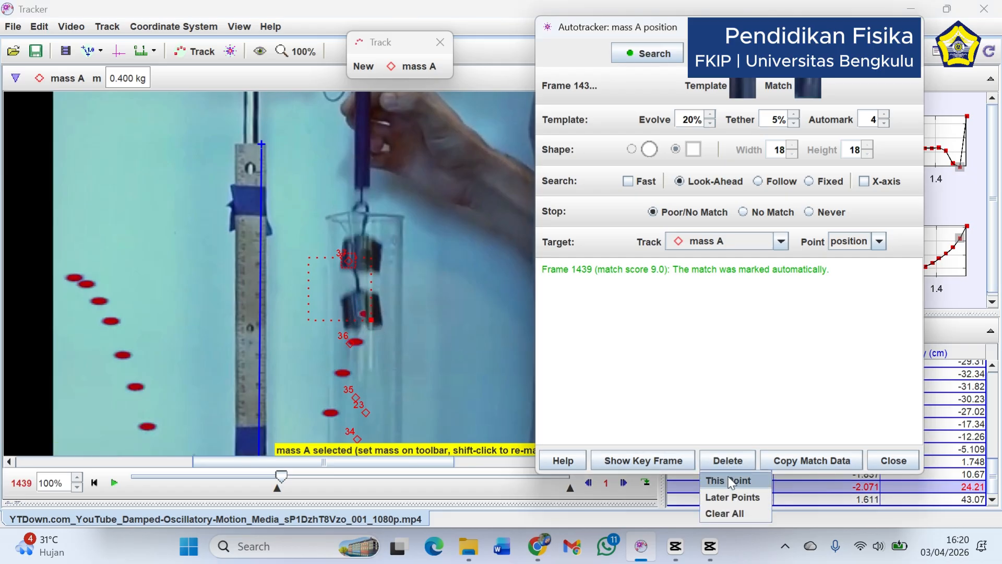
{"action": "left_click", "coordinate": [732, 481]}
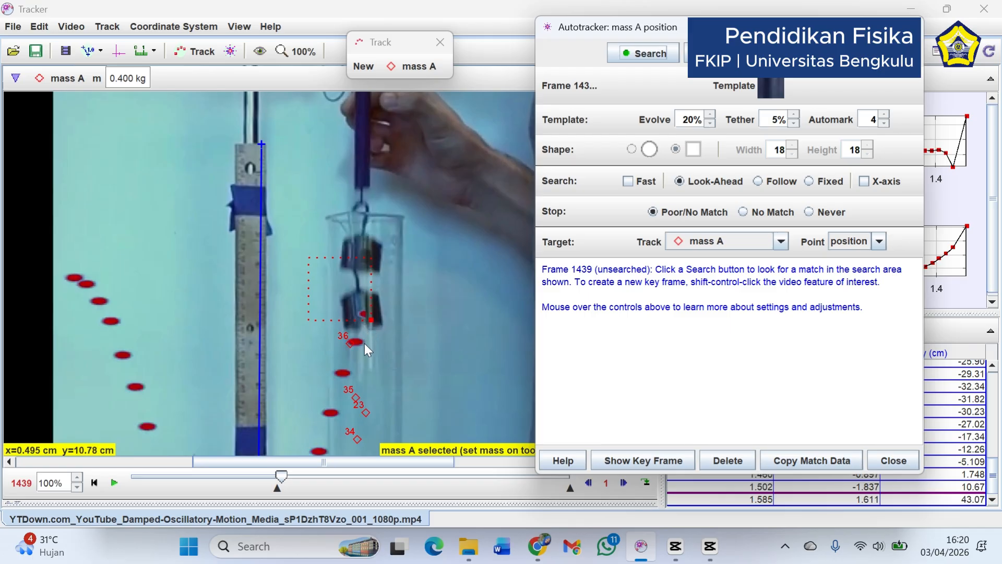
Define a new autotracker key frame on the lower mass at frame 1439 and search for matches through frame 1441
{"action": "left_click", "coordinate": [361, 316], "text": "shift"}
{"action": "left_click", "coordinate": [361, 316], "text": "ctrl+shift"}
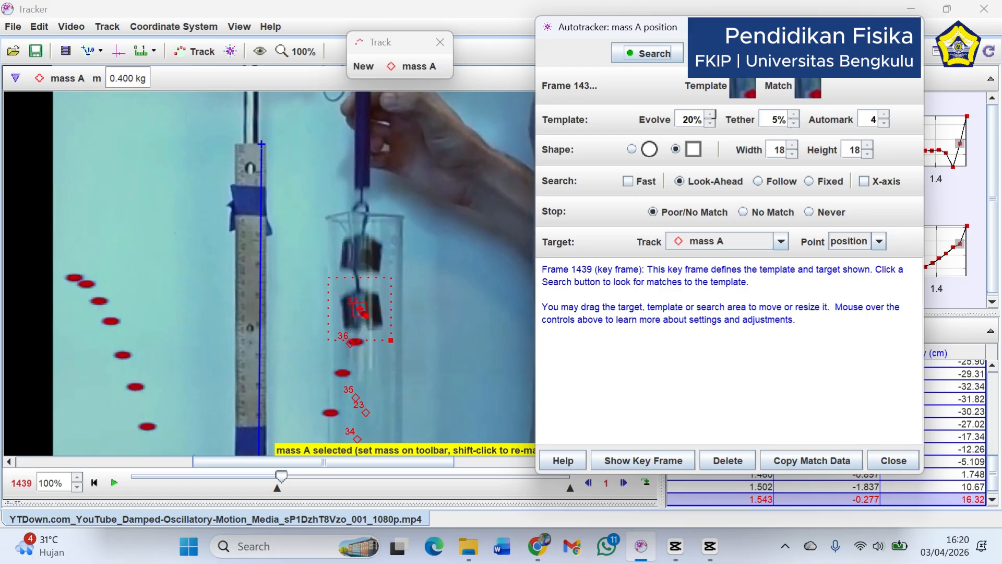
{"action": "left_click", "coordinate": [795, 54]}
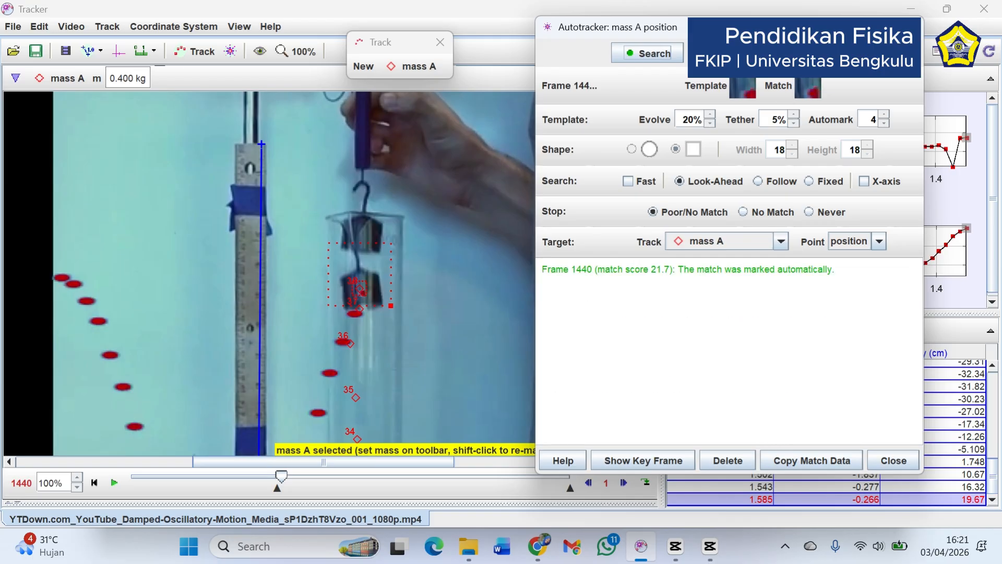
{"action": "left_click", "coordinate": [795, 54]}
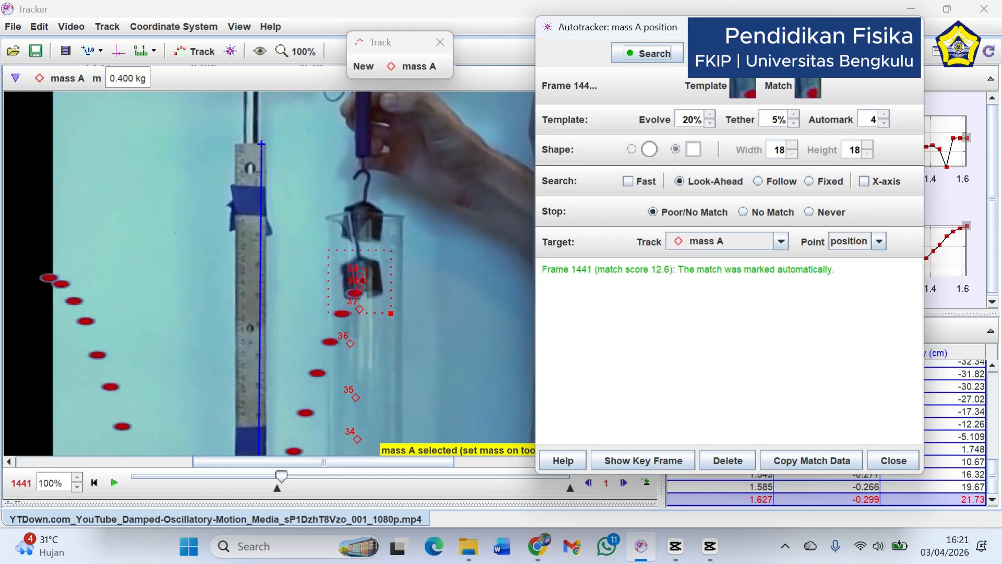
Continue autotracking past the unmatched frame 1442 and accept the possible match at frame 1450
{"action": "left_click", "coordinate": [794, 54]}
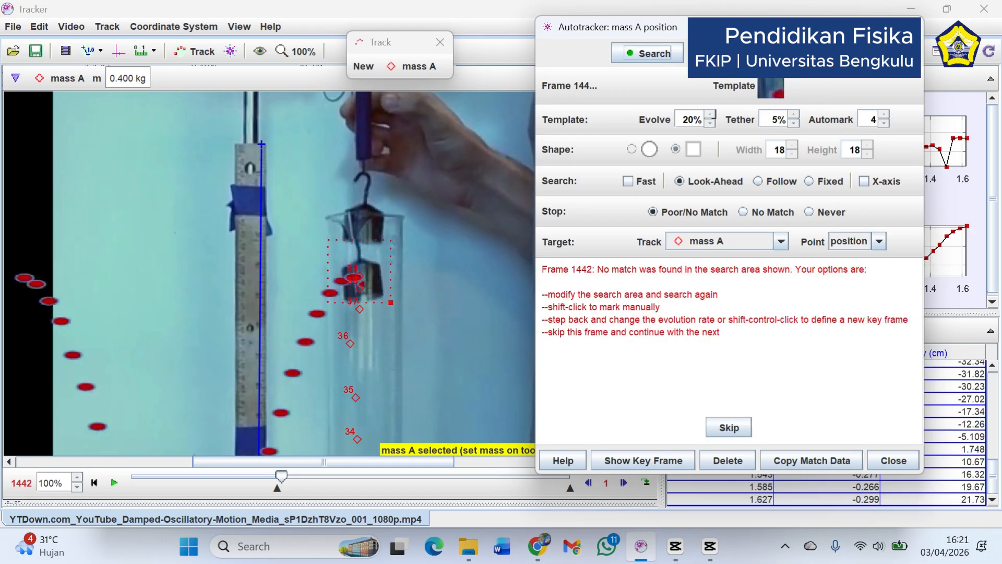
{"action": "left_click", "coordinate": [794, 54]}
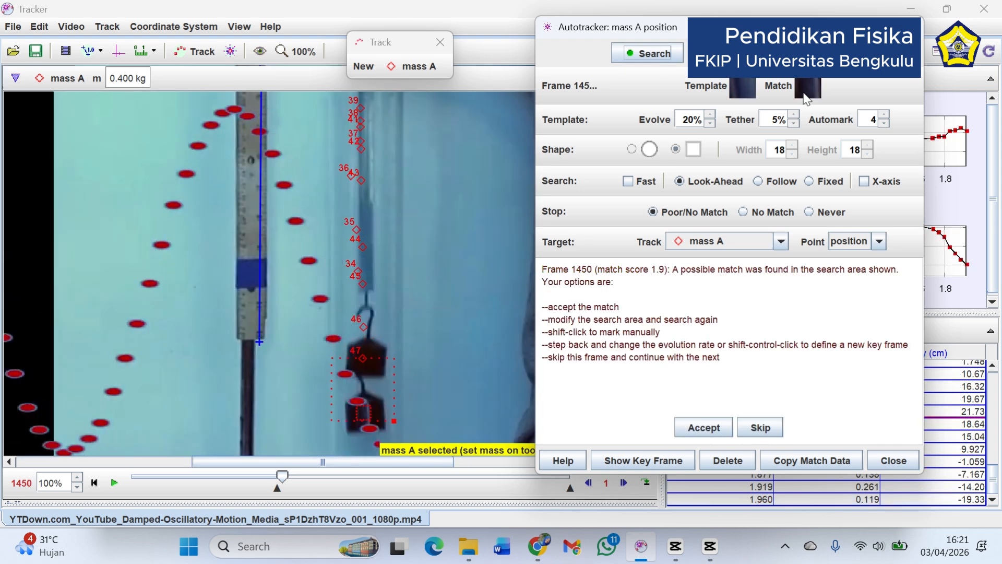
{"action": "left_click", "coordinate": [711, 424]}
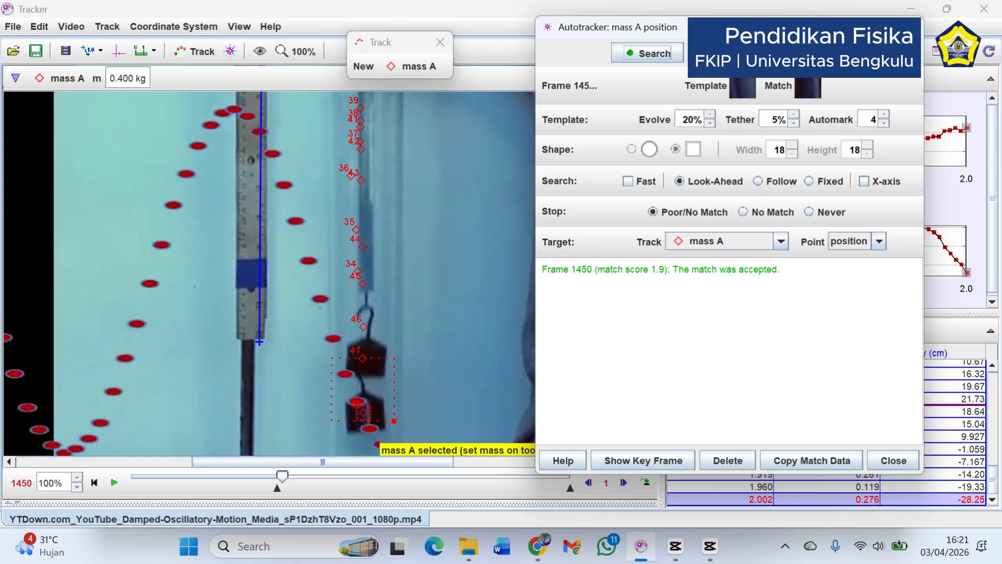
Define a new key frame on the lower hanging mass at the unmatched frame 1451
{"action": "left_click", "coordinate": [433, 353]}
{"action": "scroll", "coordinate": [428, 344], "scroll_direction": "down", "scroll_amount": 3}
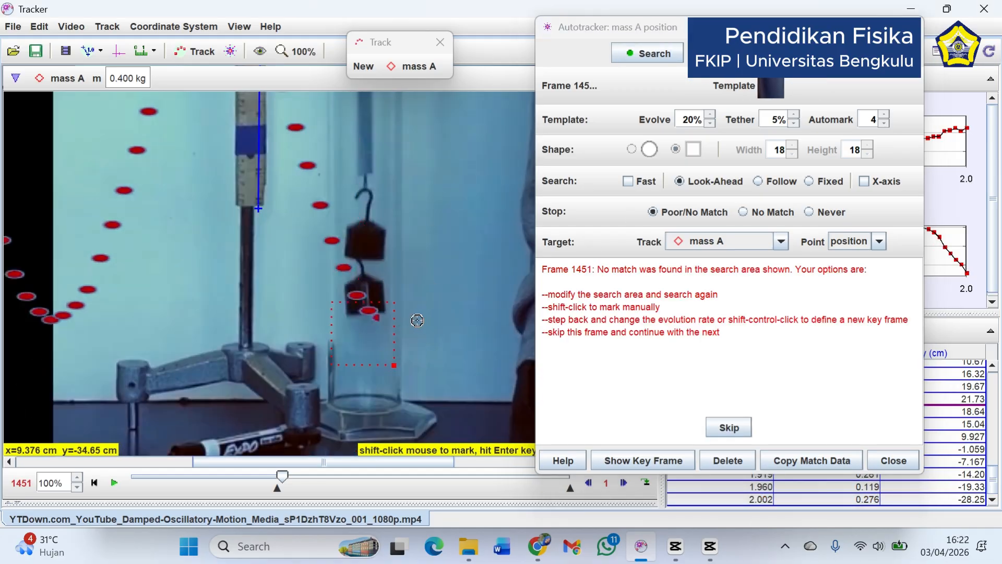
{"action": "left_click", "coordinate": [364, 295], "text": "ctrl+shift"}
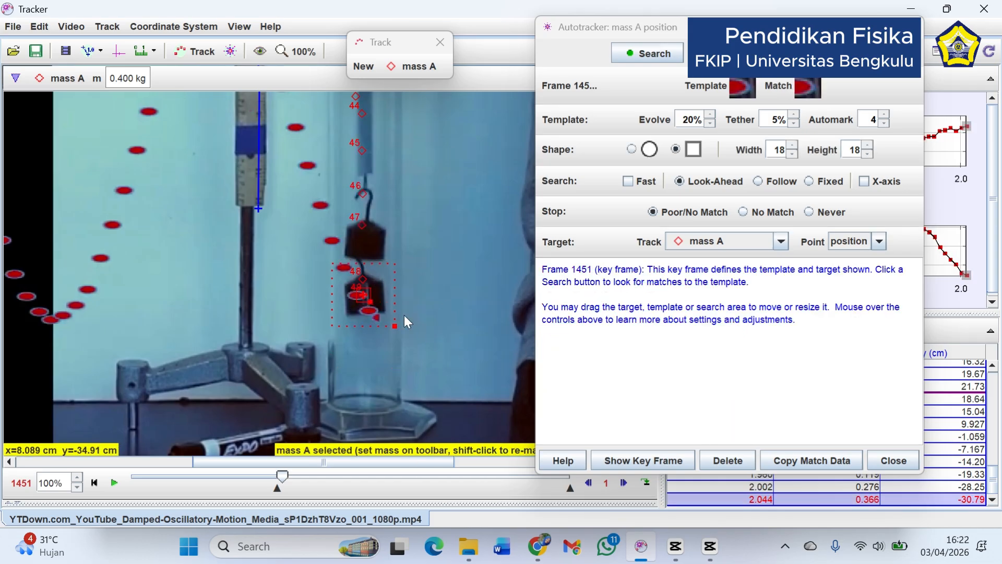
Resume the search, accepting the match at frame 1452 and skipping frame 1453, and close the autotracker
{"action": "left_click", "coordinate": [647, 53]}
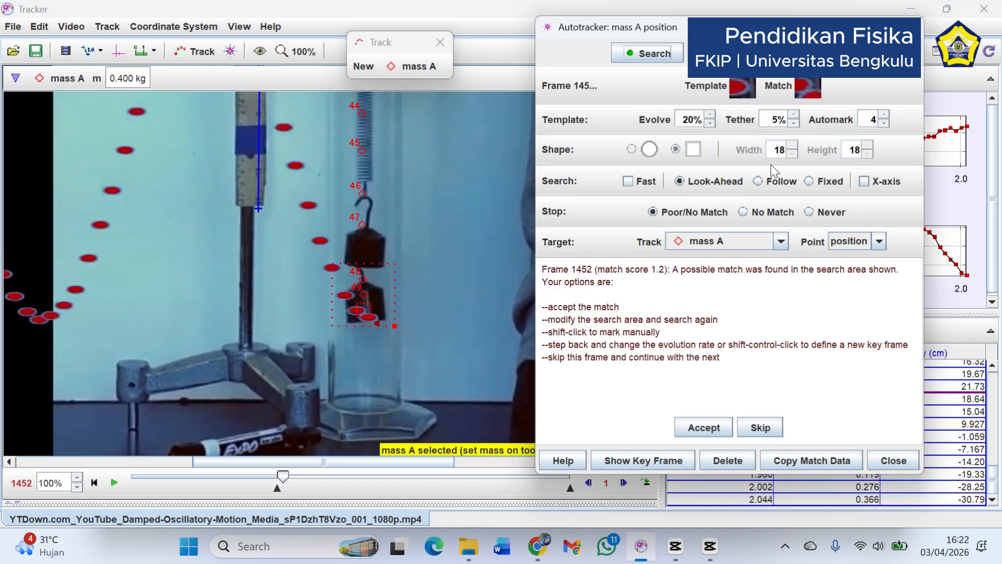
{"action": "left_click", "coordinate": [703, 427]}
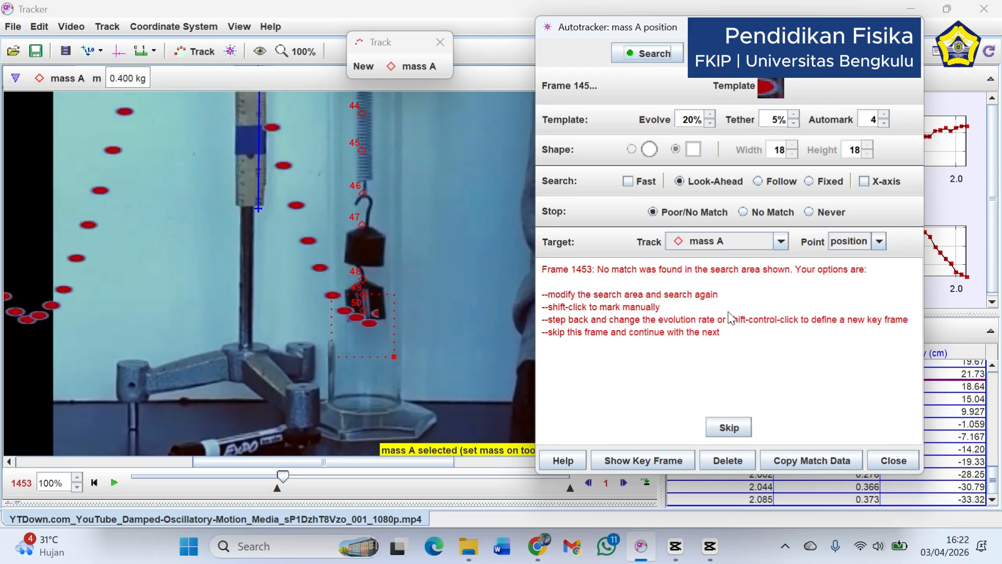
{"action": "left_click", "coordinate": [729, 427]}
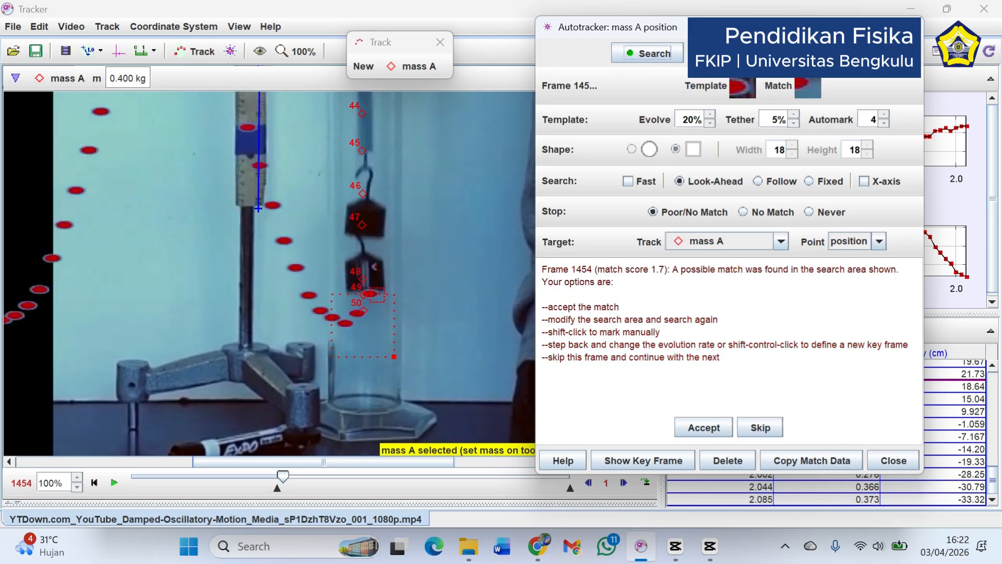
{"action": "left_click", "coordinate": [886, 459]}
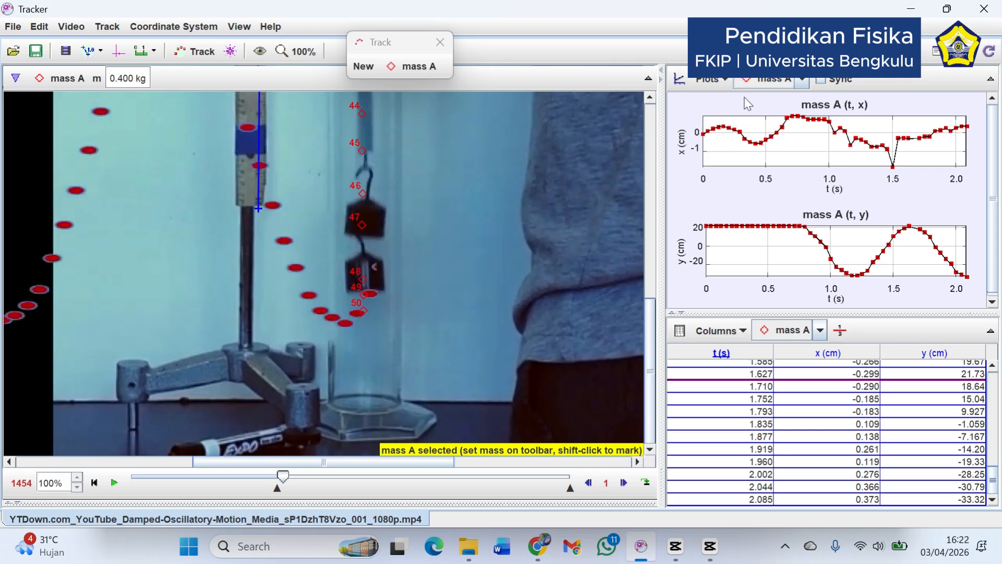
Display the coordinate axes and move their origin down the spring to pixel position x 1.010E3, y 693.0
{"action": "left_click", "coordinate": [300, 51]}
{"action": "left_click", "coordinate": [294, 117]}
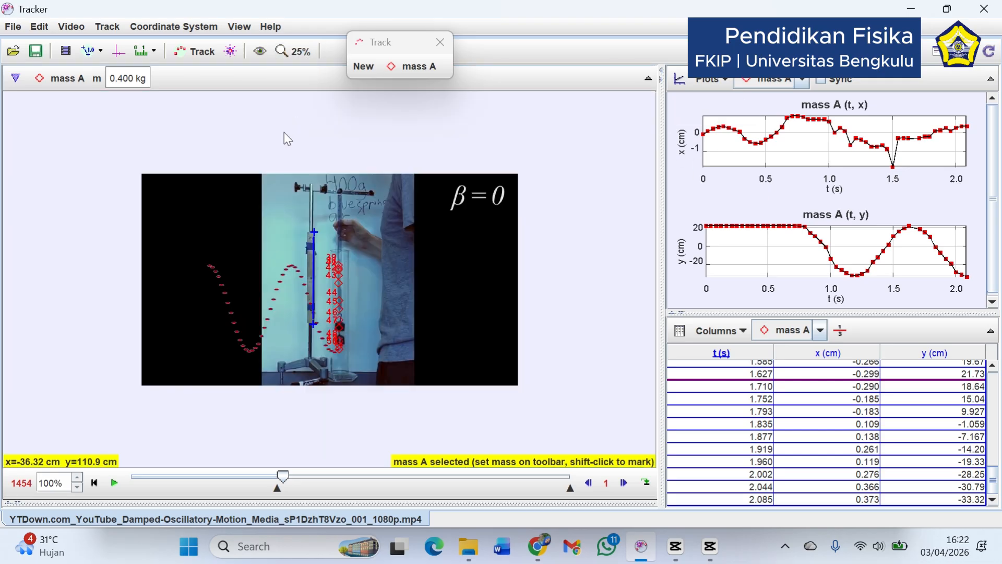
{"action": "left_click", "coordinate": [295, 48]}
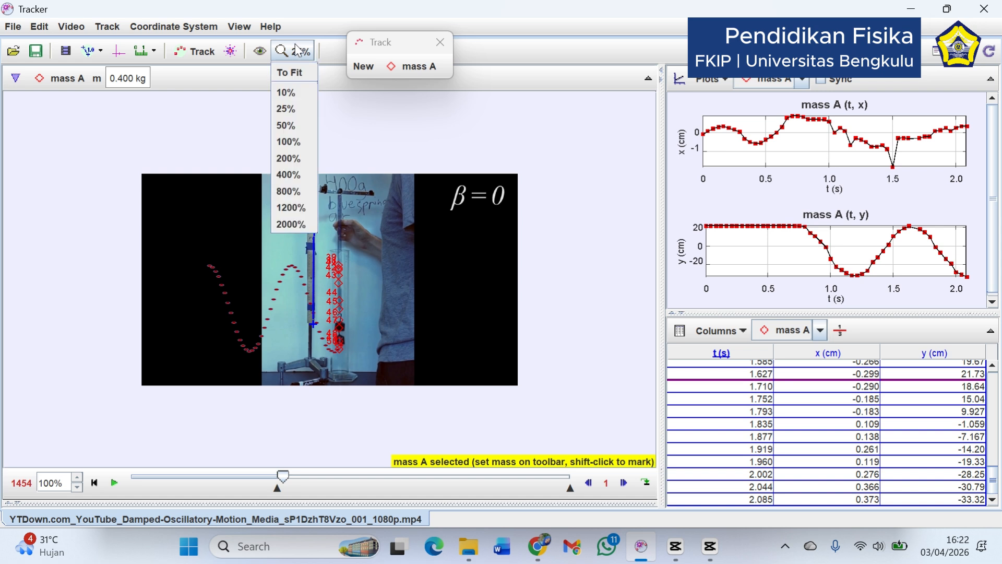
{"action": "left_click", "coordinate": [283, 120]}
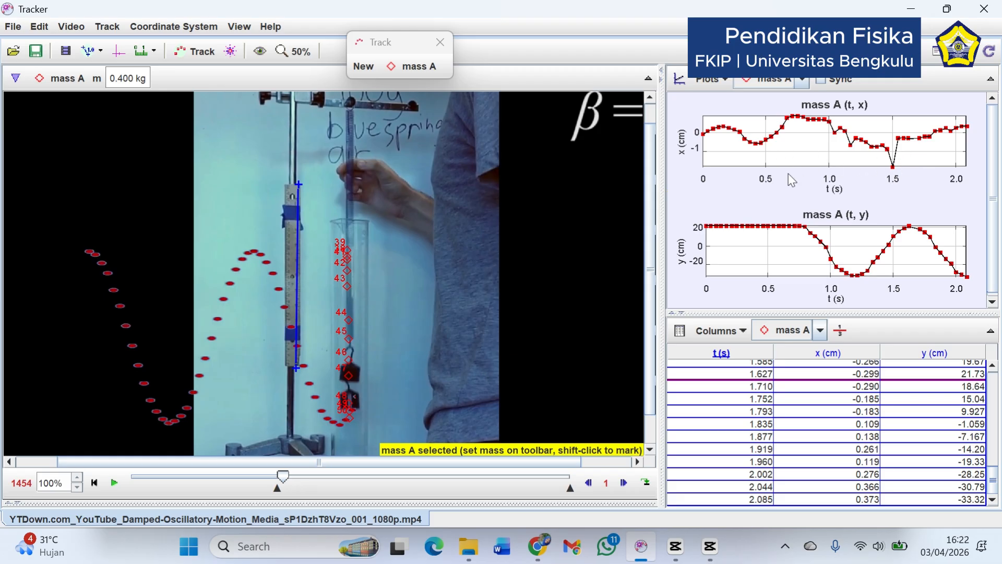
{"action": "left_click", "coordinate": [119, 58]}
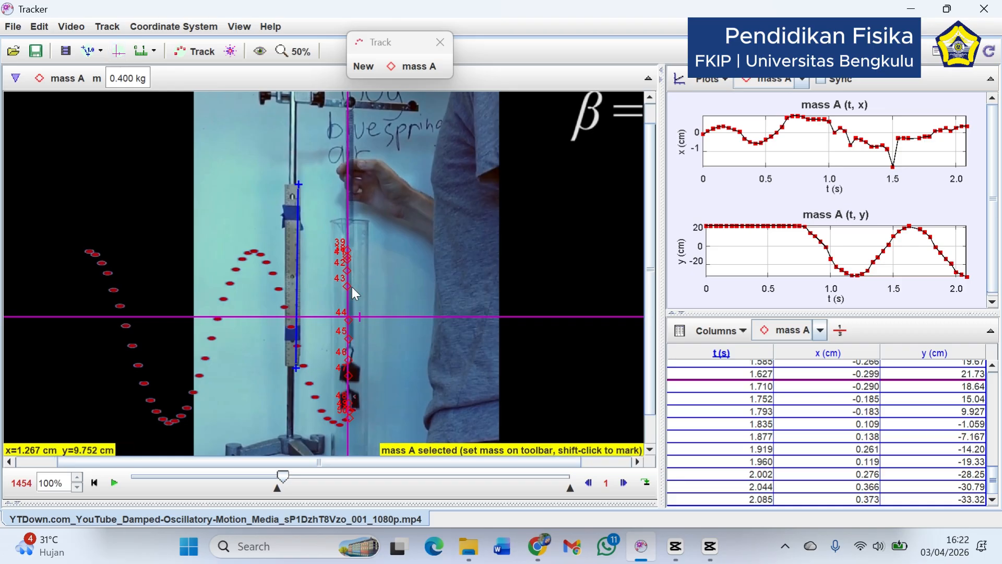
{"action": "left_click", "coordinate": [116, 52]}
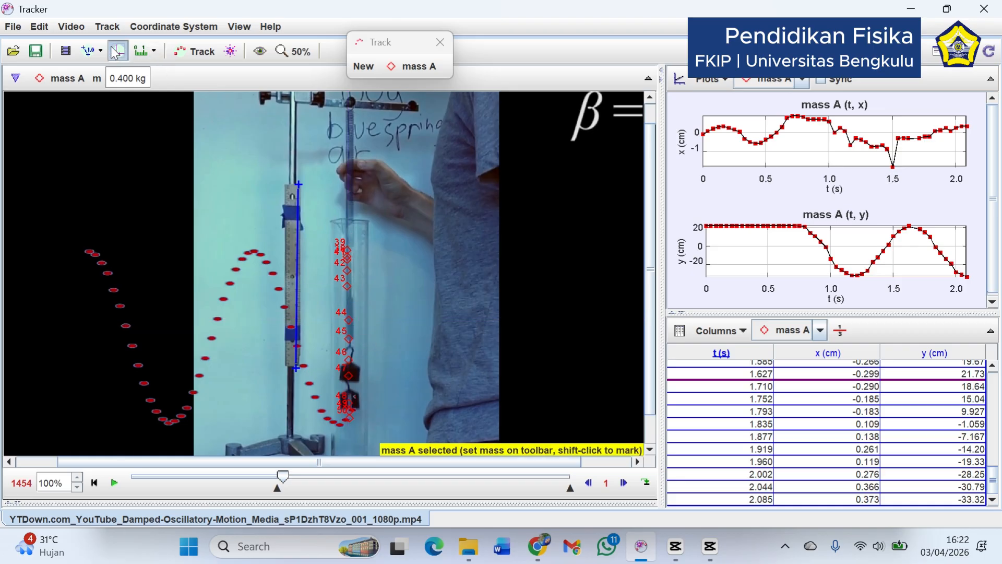
{"action": "left_click", "coordinate": [119, 52]}
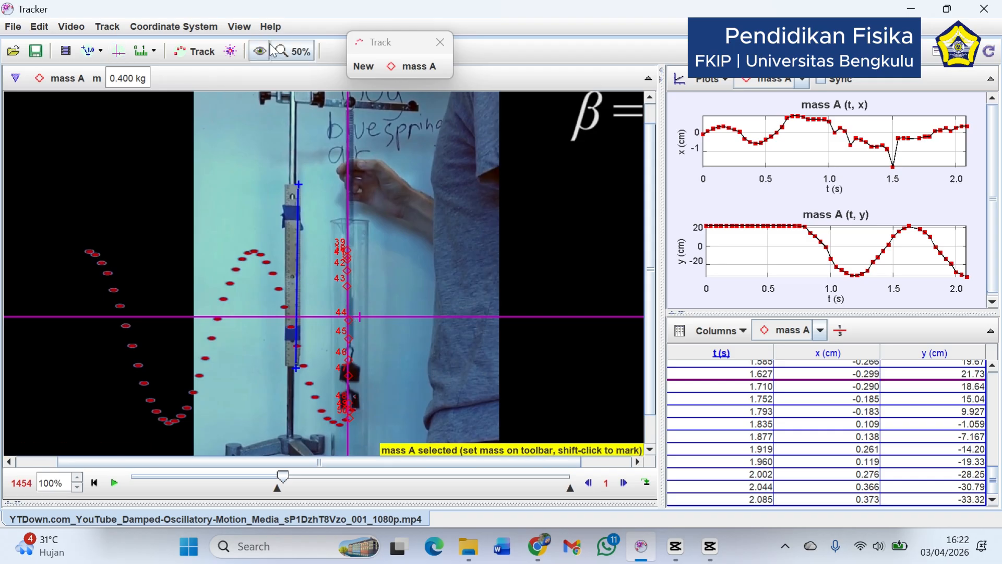
{"action": "left_click", "coordinate": [294, 51]}
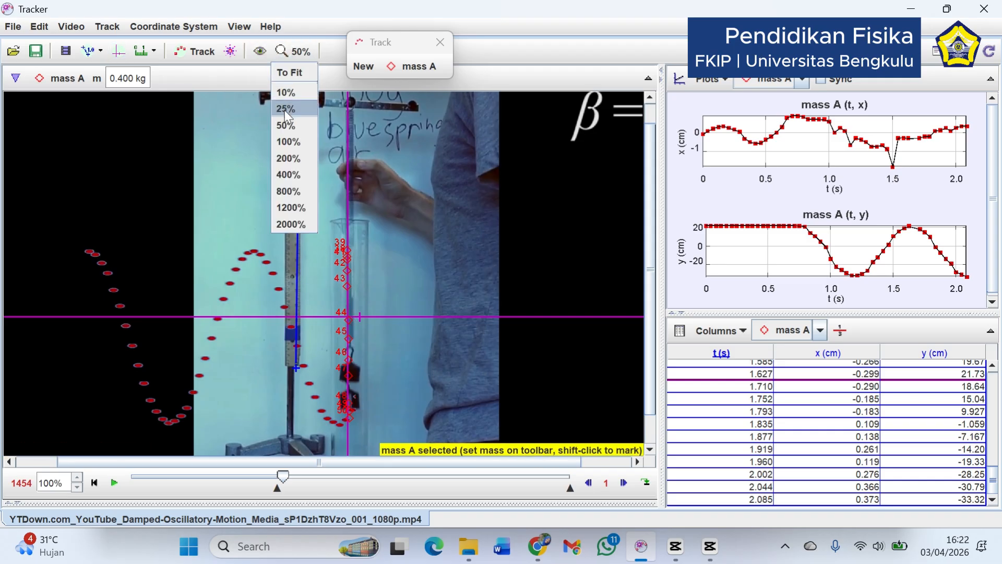
{"action": "left_click", "coordinate": [281, 142]}
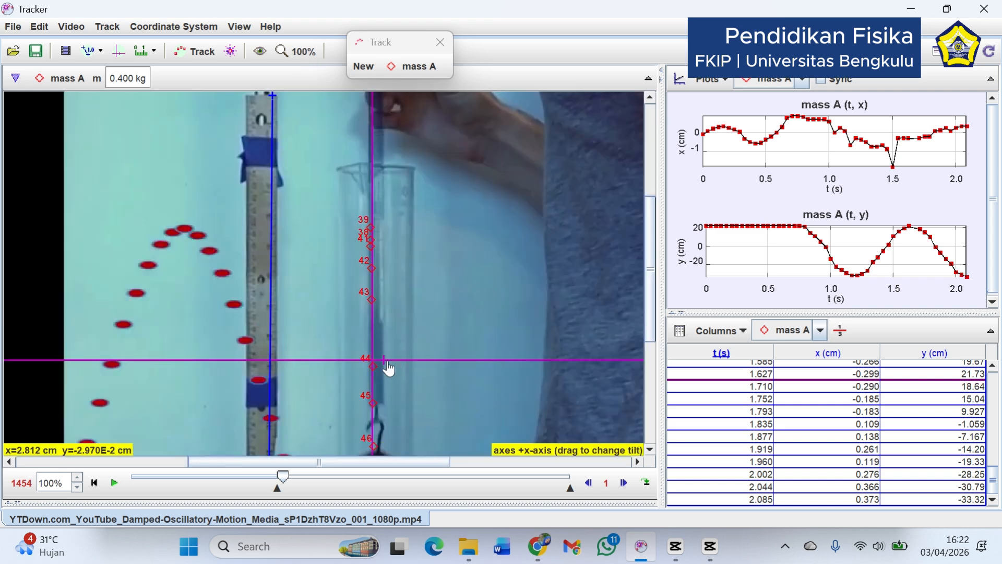
{"action": "left_click_drag", "start_coordinate": [646, 309], "coordinate": [653, 353]}
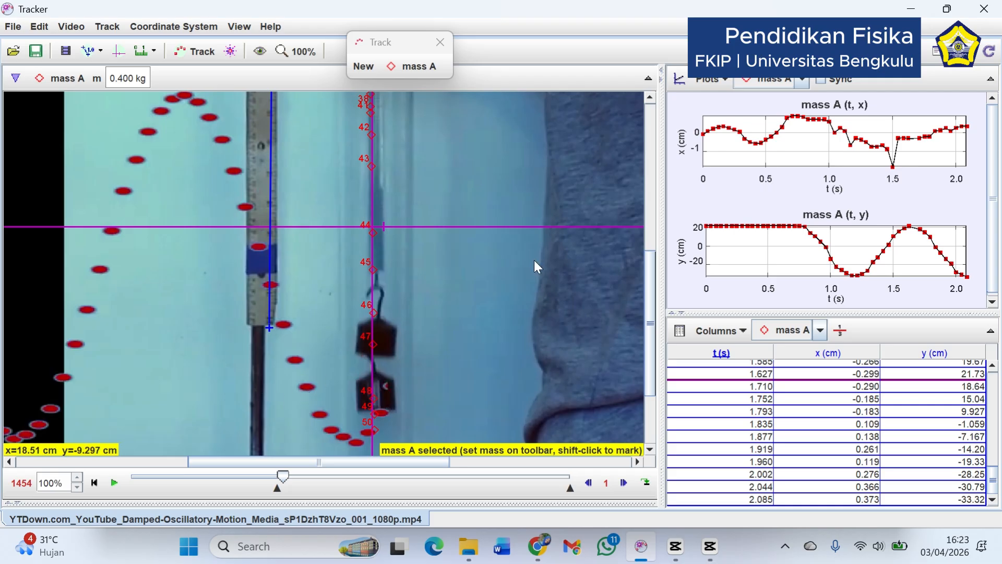
{"action": "left_click", "coordinate": [652, 97]}
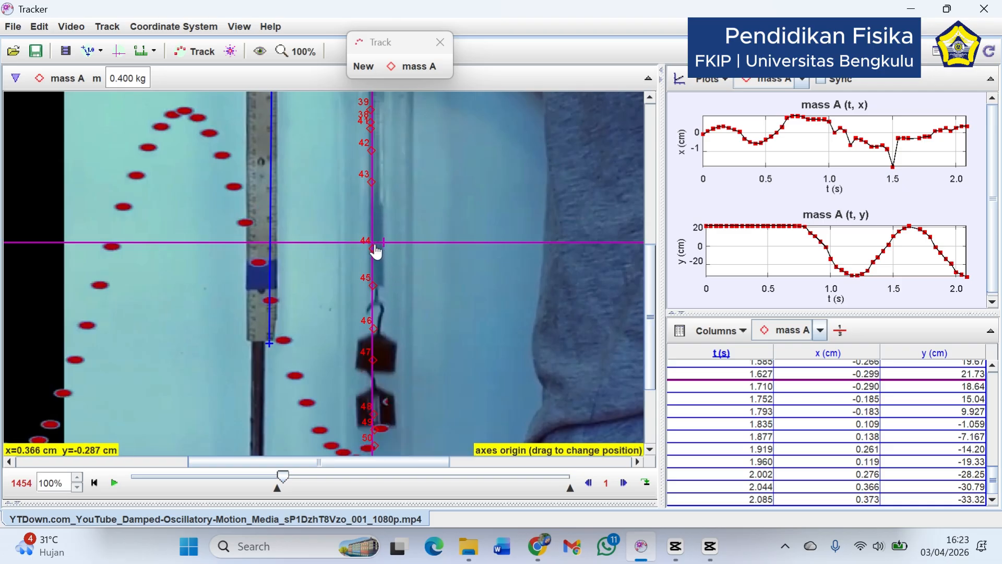
{"action": "left_click_drag", "start_coordinate": [373, 252], "coordinate": [377, 294]}
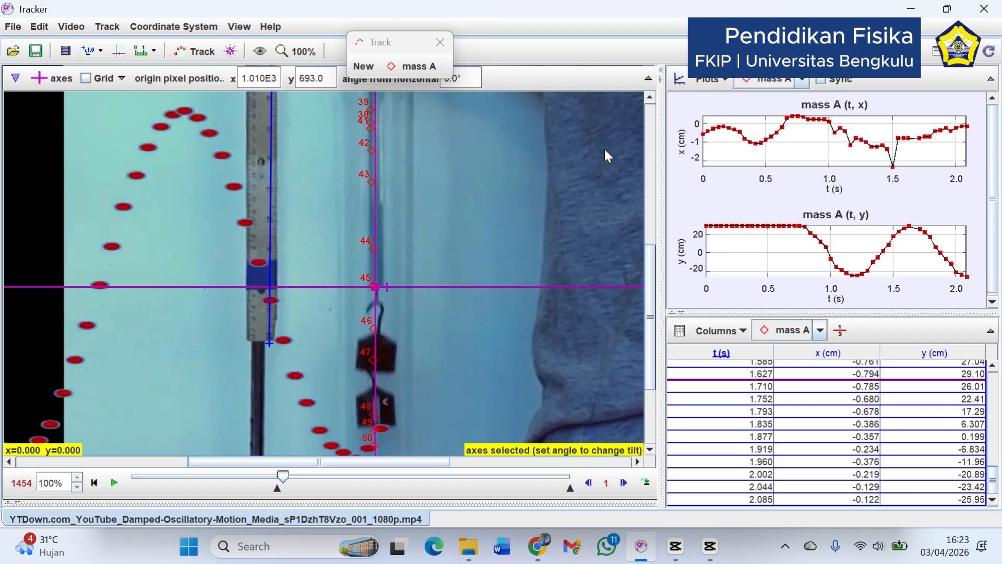
Hide the x column in mass A's data table so only t and y are listed
{"action": "left_click", "coordinate": [722, 79]}
{"action": "left_click", "coordinate": [718, 80]}
{"action": "left_click", "coordinate": [721, 331]}
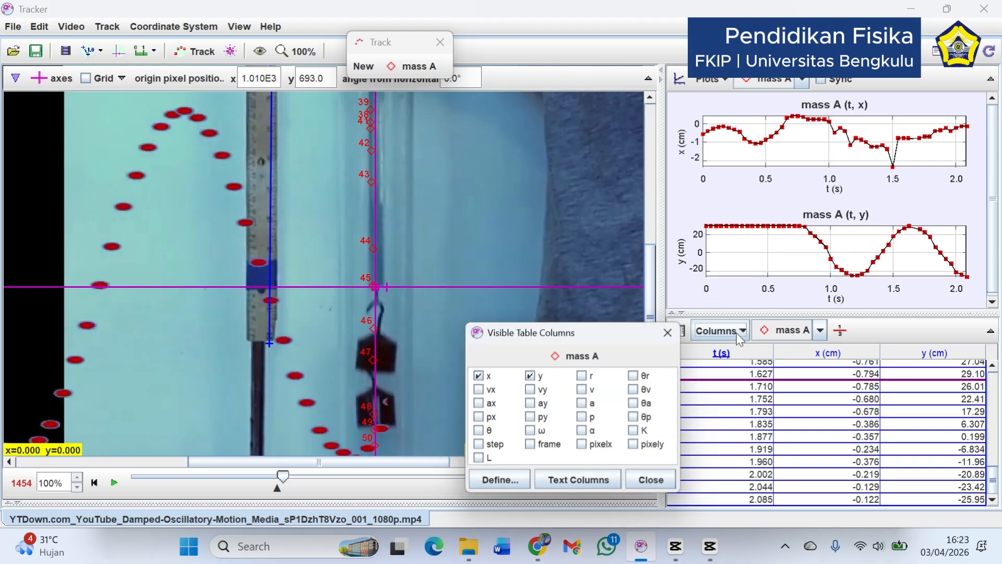
{"action": "left_click", "coordinate": [477, 376]}
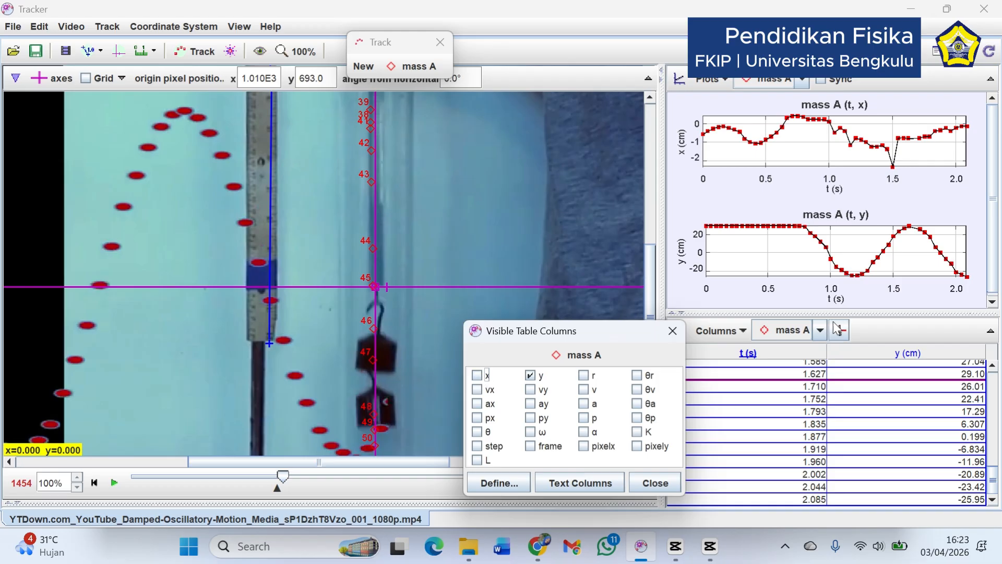
{"action": "left_click", "coordinate": [726, 309]}
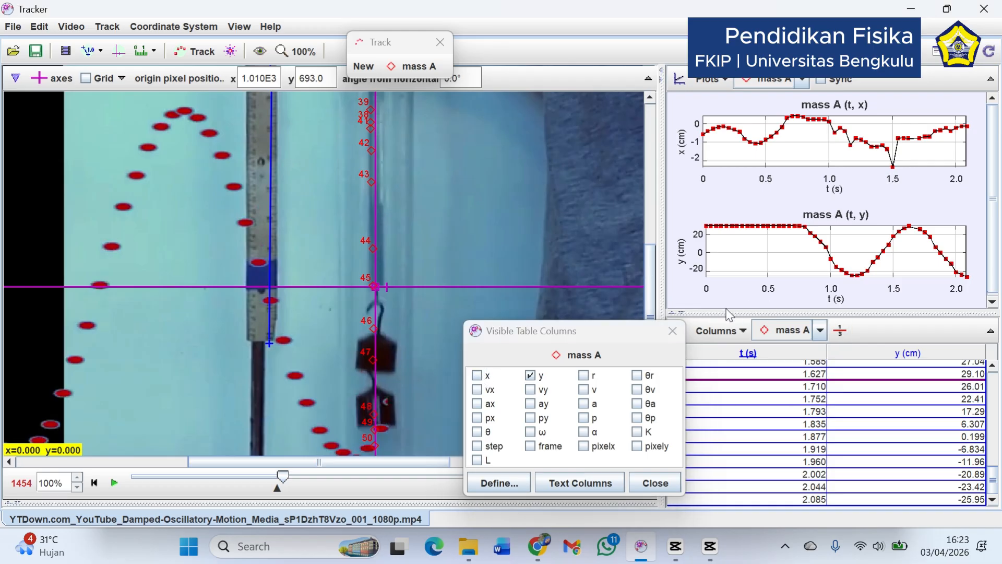
{"action": "left_click", "coordinate": [668, 487]}
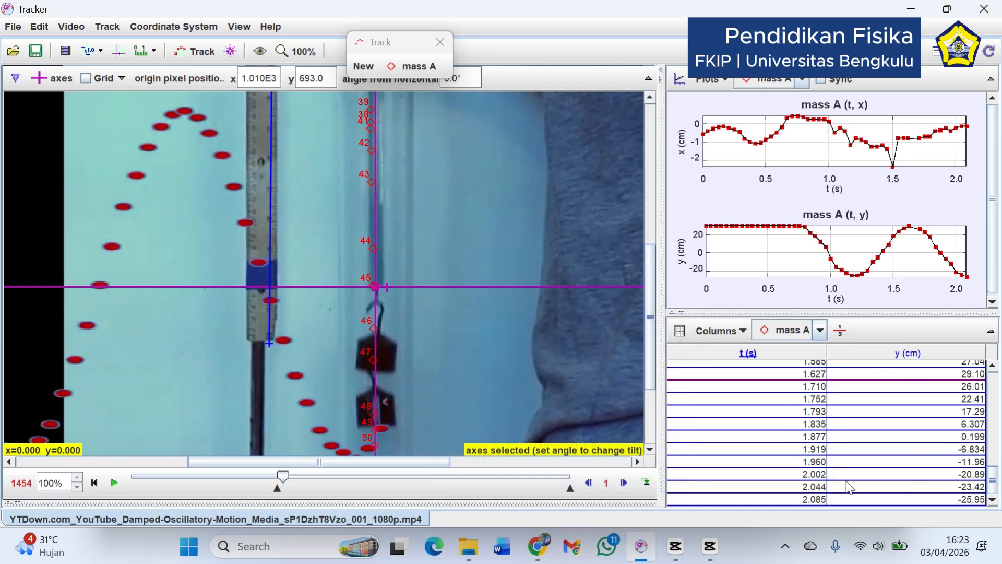
Analyze mass A's y-versus-t plot in the Data Tool and close the tool window
{"action": "right_click", "coordinate": [776, 296]}
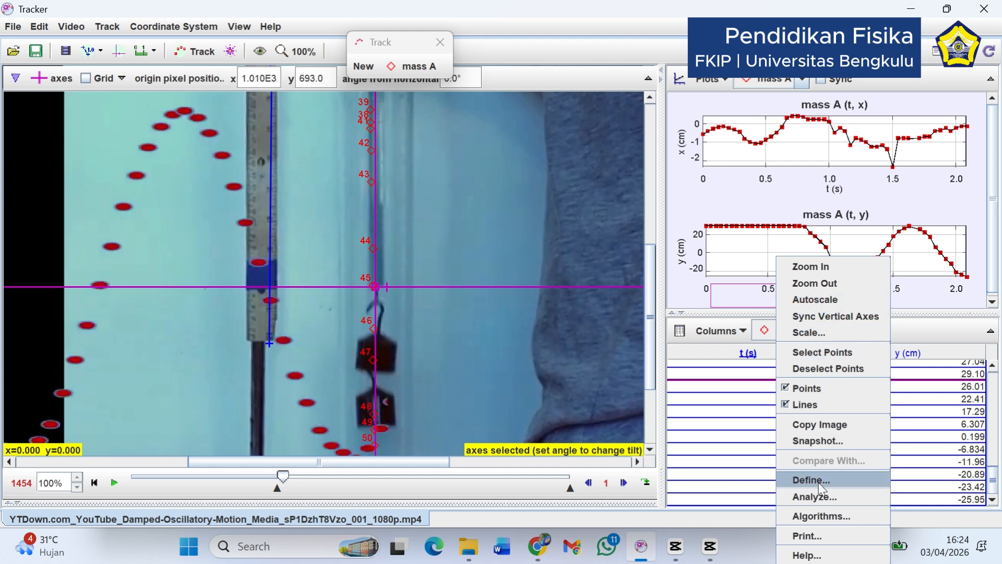
{"action": "left_click", "coordinate": [821, 499]}
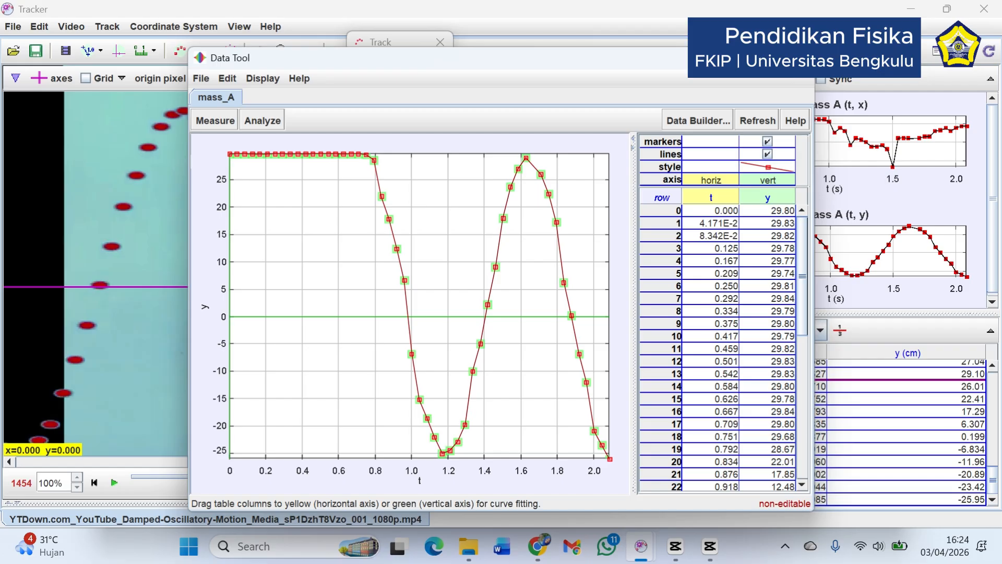
{"action": "left_click", "coordinate": [796, 58]}
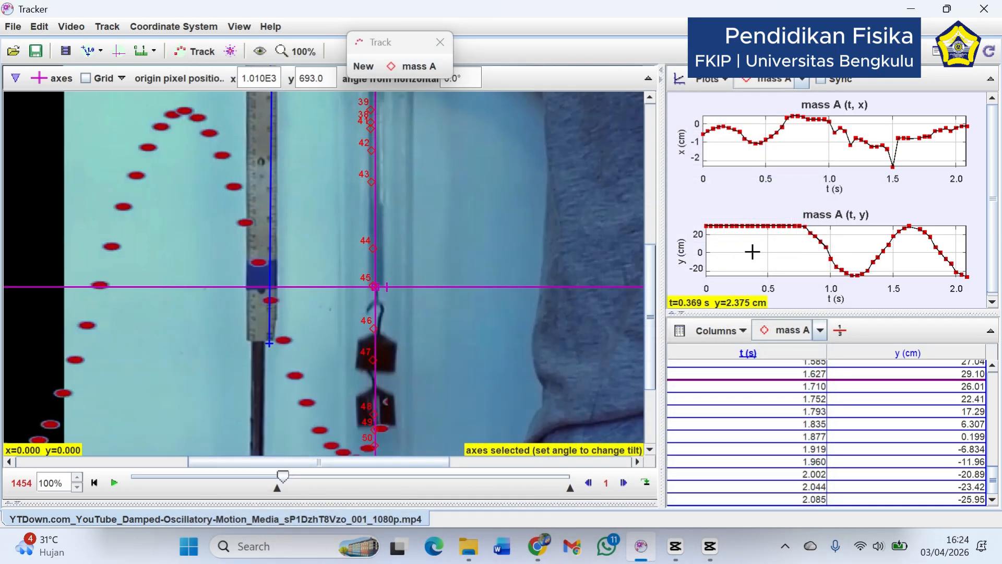
Analyze mass A's x-versus-t plot in the Data Tool and move the y column ahead of x as the vertical variable
{"action": "right_click", "coordinate": [763, 204]}
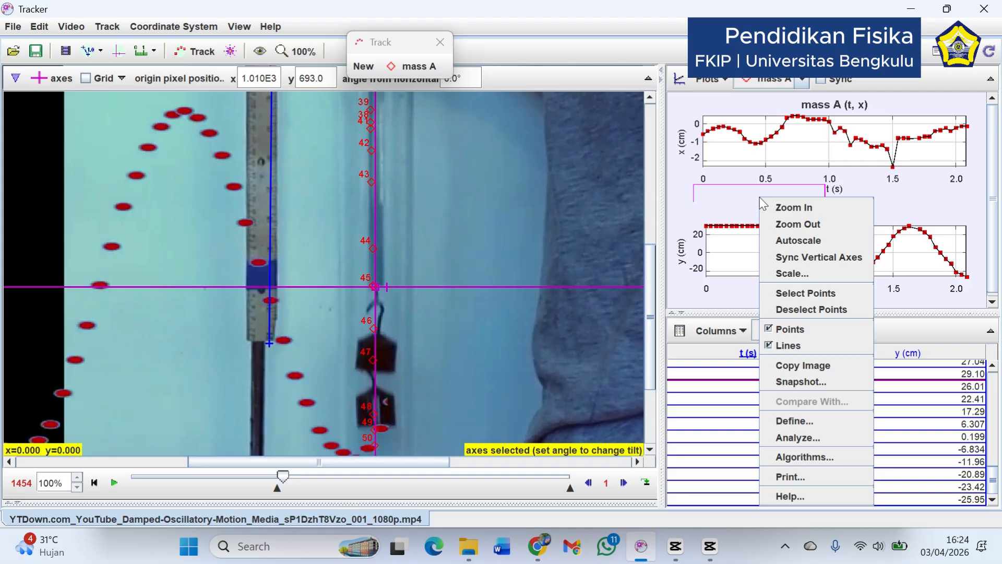
{"action": "left_click", "coordinate": [792, 433]}
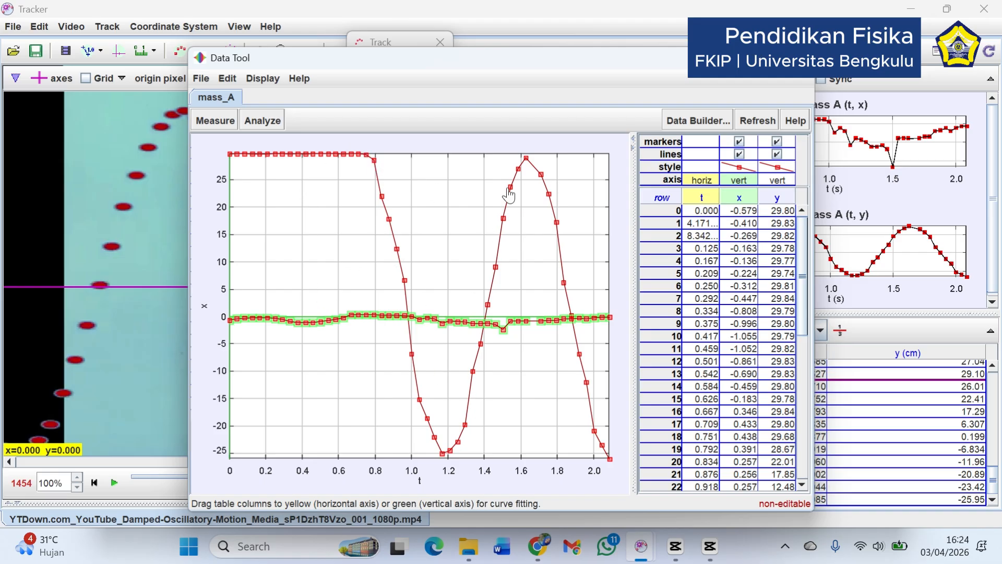
{"action": "left_click", "coordinate": [748, 202]}
{"action": "right_click", "coordinate": [748, 202]}
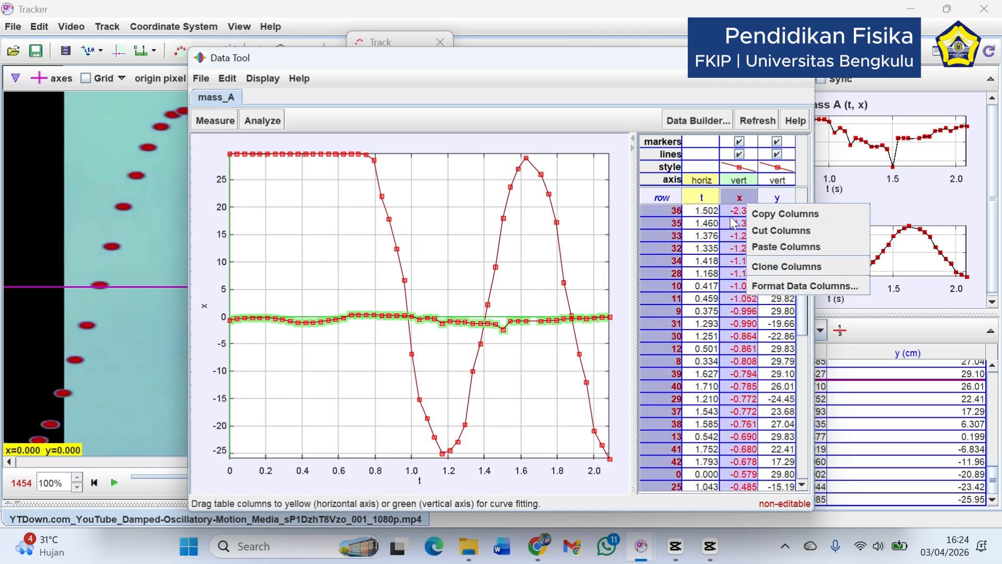
{"action": "left_click_drag", "start_coordinate": [739, 198], "coordinate": [781, 198]}
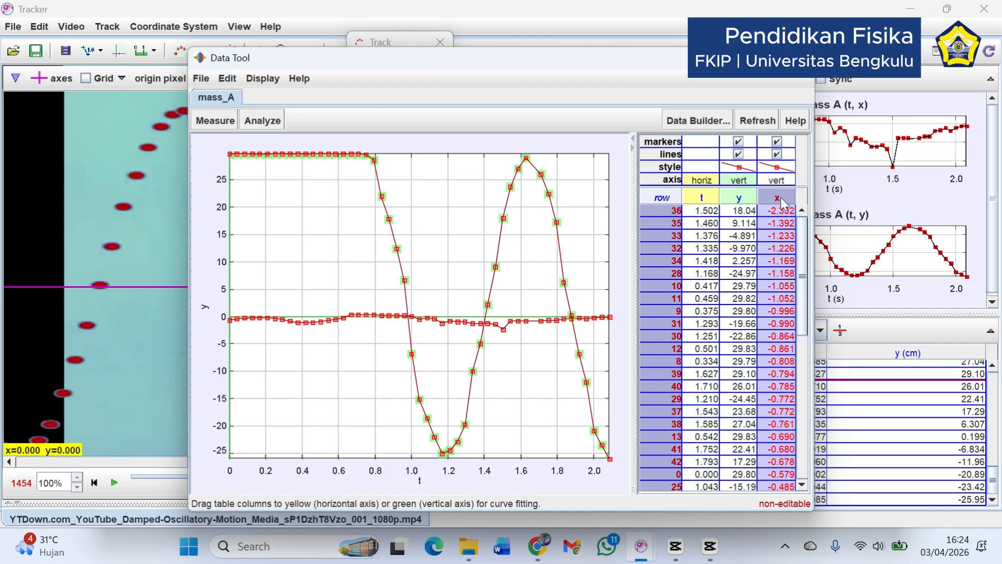
Cut the x column from the Data Tool table so only y versus t is plotted
{"action": "right_click", "coordinate": [774, 201]}
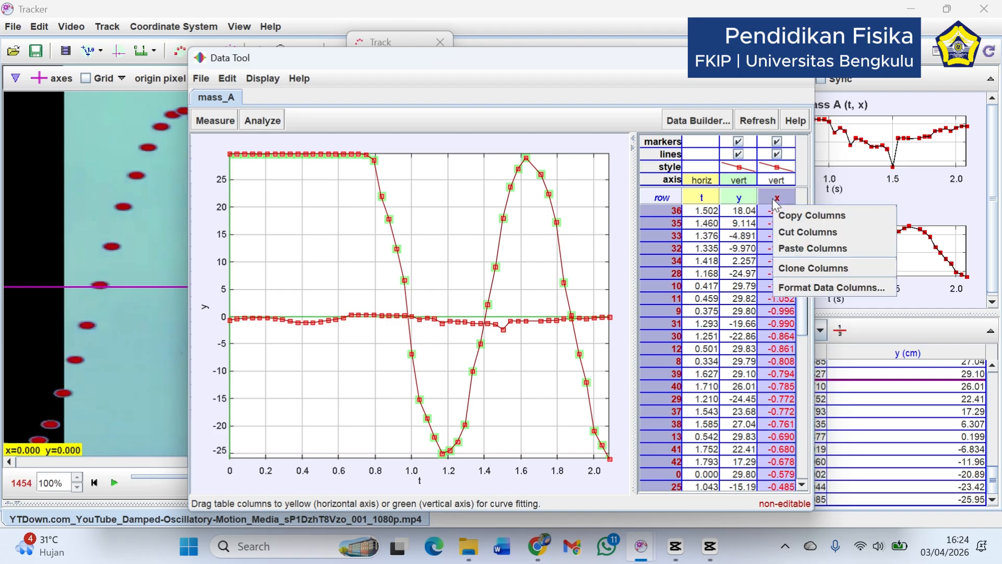
{"action": "left_click", "coordinate": [799, 232]}
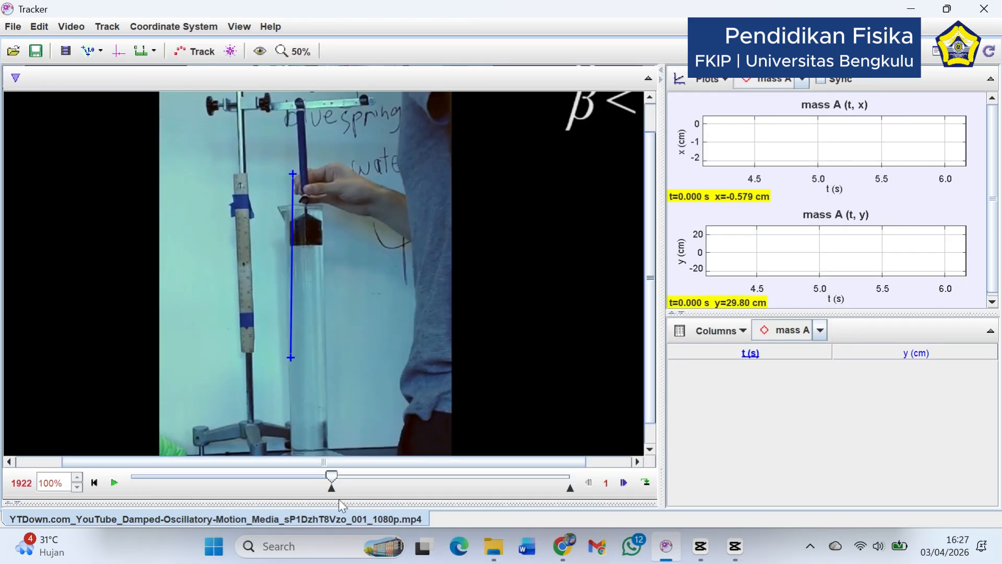
Move the video clip's start to frame 1922 and align the 60.00 cm calibration stick with both ends of the ruler
{"action": "left_click_drag", "start_coordinate": [339, 496], "coordinate": [332, 493]}
{"action": "left_click_drag", "start_coordinate": [291, 358], "coordinate": [252, 354]}
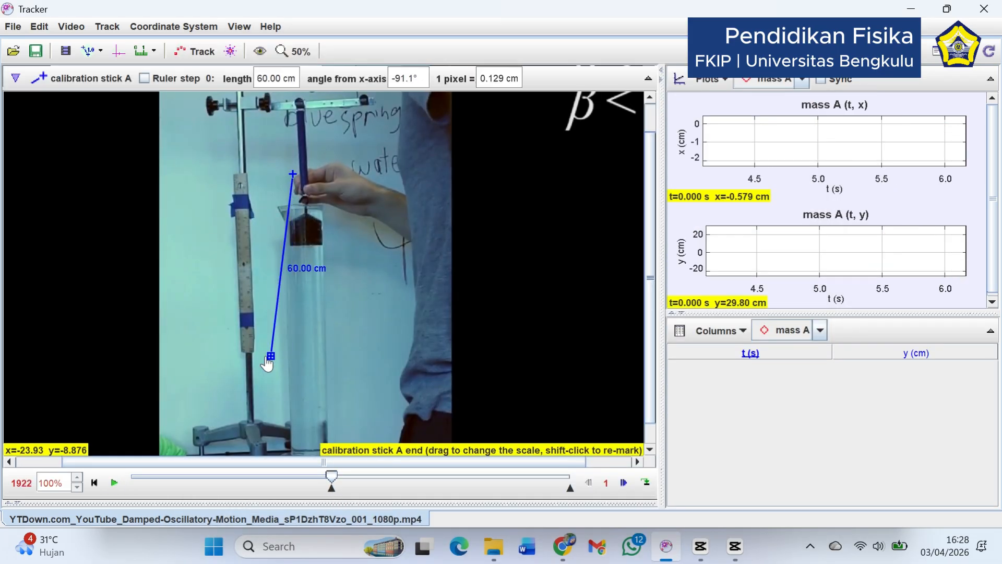
{"action": "left_click_drag", "start_coordinate": [292, 174], "coordinate": [244, 175]}
{"action": "left_click_drag", "start_coordinate": [252, 356], "coordinate": [254, 353]}
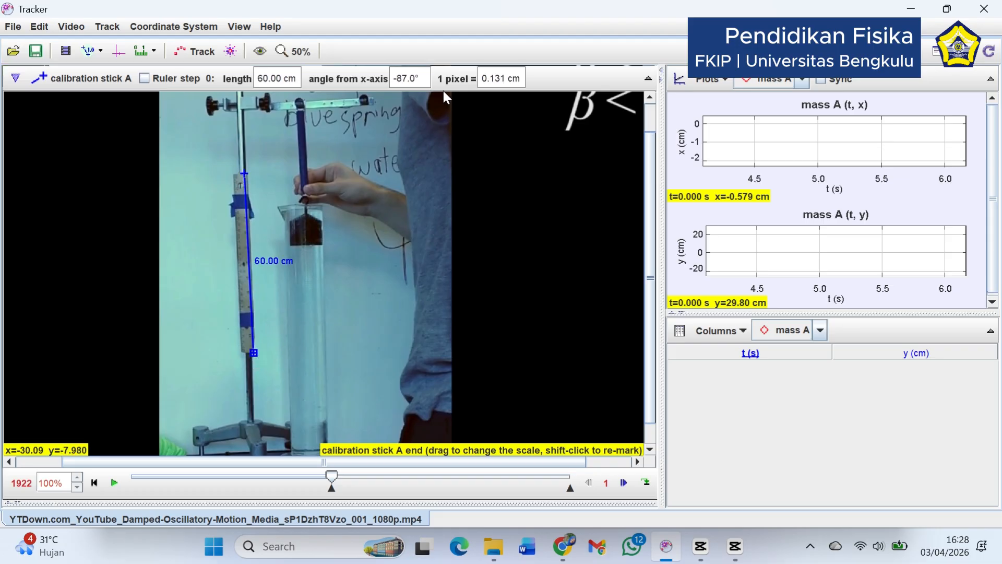
Create a new point mass B track and open its Autotracker, with the video enlarged to 100% around the hanging mass
{"action": "left_click", "coordinate": [283, 53]}
{"action": "left_click", "coordinate": [291, 158]}
{"action": "left_click", "coordinate": [284, 54]}
{"action": "left_click", "coordinate": [292, 146]}
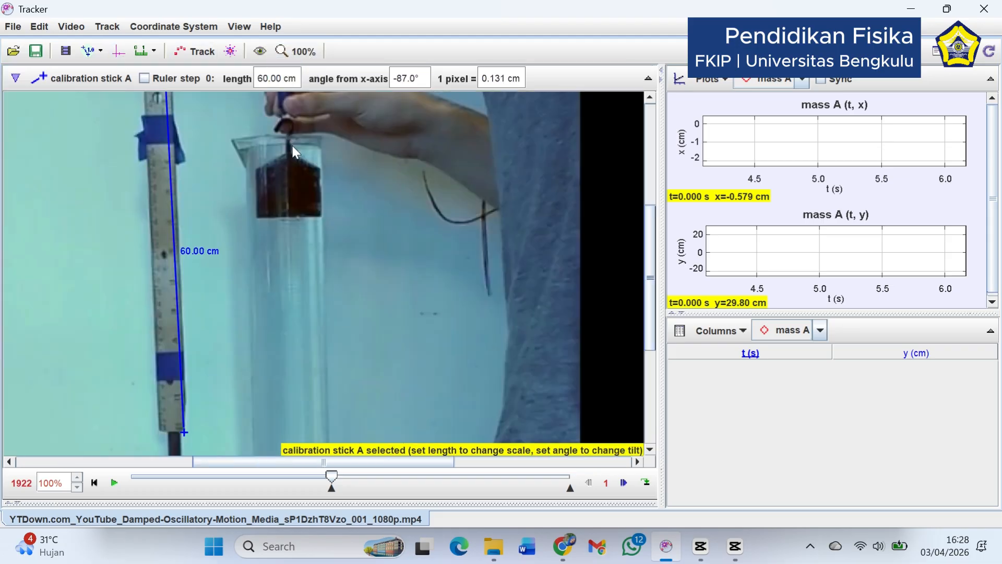
{"action": "left_click", "coordinate": [229, 52]}
{"action": "left_click", "coordinate": [364, 65]}
{"action": "left_click", "coordinate": [376, 87]}
{"action": "left_click", "coordinate": [366, 68]}
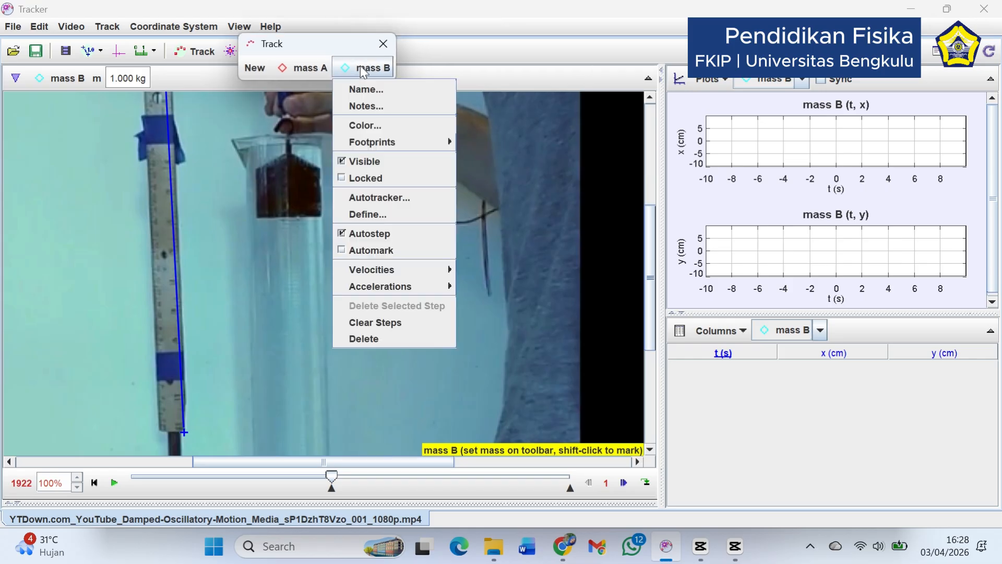
{"action": "left_click", "coordinate": [379, 198]}
{"action": "left_click_drag", "start_coordinate": [349, 41], "coordinate": [465, 24]}
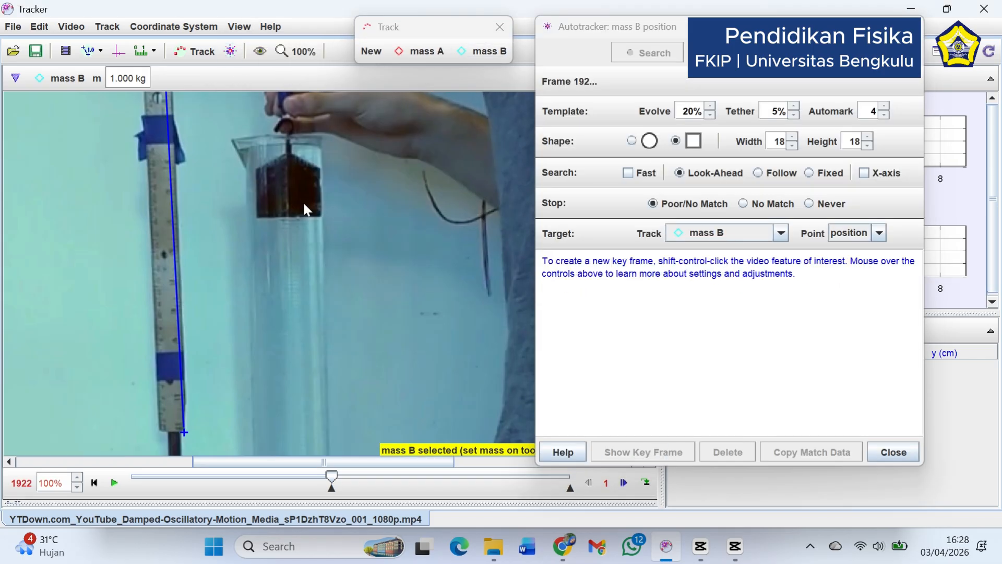
Define mass B's autotracker key frame on the hanging mass and fit a rectangular template 92 wide and 90 high around it
{"action": "left_click", "coordinate": [288, 190], "text": "ctrl+shift"}
{"action": "left_click_drag", "start_coordinate": [318, 219], "coordinate": [332, 228]}
{"action": "left_click_drag", "start_coordinate": [294, 195], "coordinate": [324, 206]}
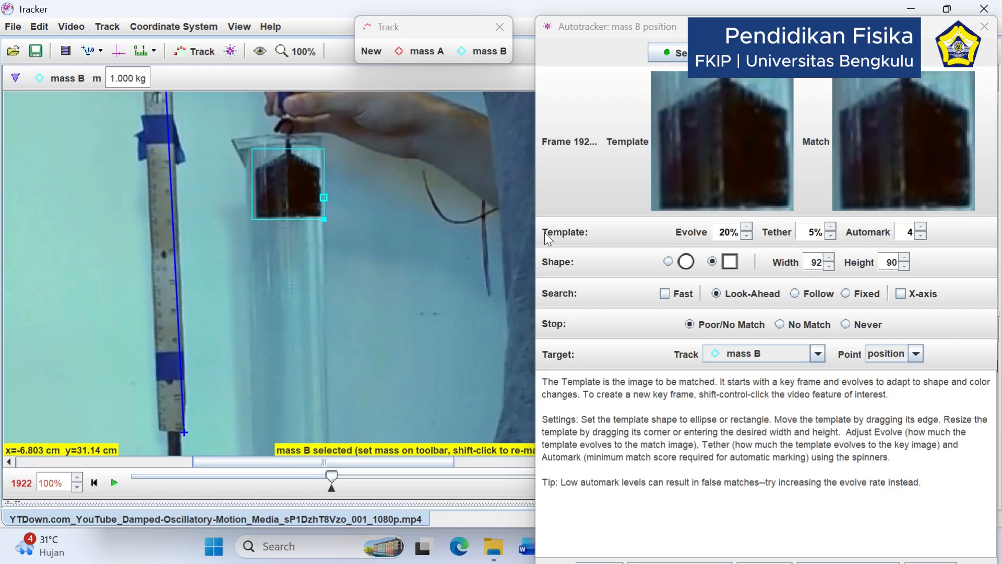
Run the autotracker search for mass B from frame 1922, accepting each possible match so tracking continues along the oscillation
{"action": "left_click_drag", "start_coordinate": [711, 25], "coordinate": [686, 5]}
{"action": "left_click", "coordinate": [677, 40]}
{"action": "left_click", "coordinate": [697, 524]}
{"action": "left_click", "coordinate": [699, 525]}
{"action": "left_click", "coordinate": [697, 525]}
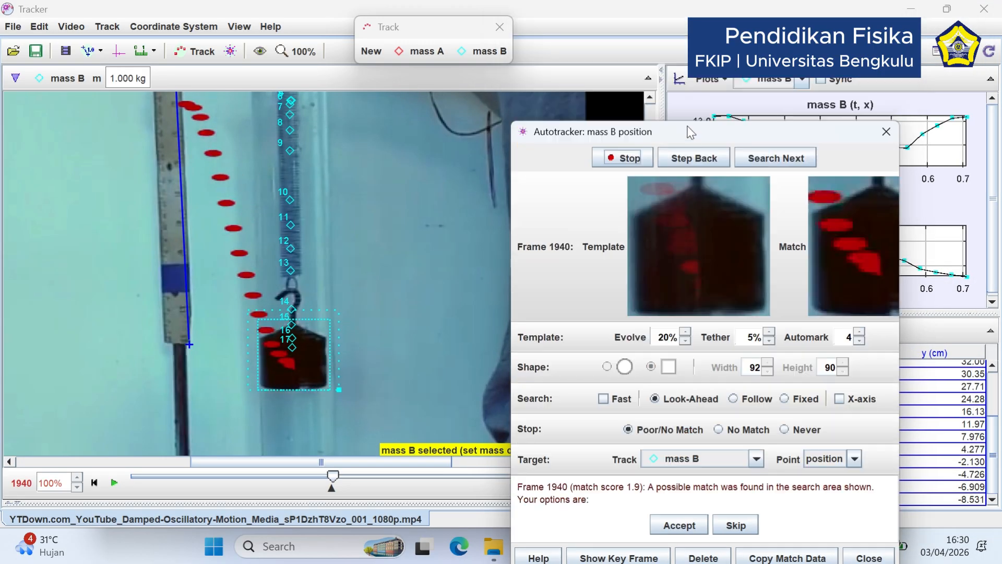
{"action": "left_click", "coordinate": [696, 527]}
{"action": "left_click", "coordinate": [710, 537]}
{"action": "left_click", "coordinate": [710, 537]}
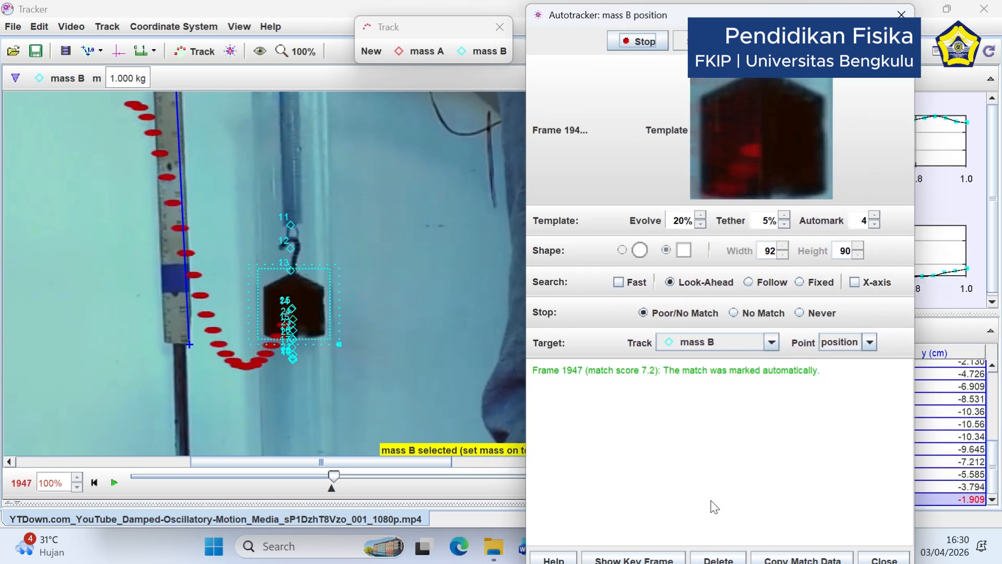
{"action": "left_click", "coordinate": [708, 535]}
{"action": "left_click", "coordinate": [707, 531]}
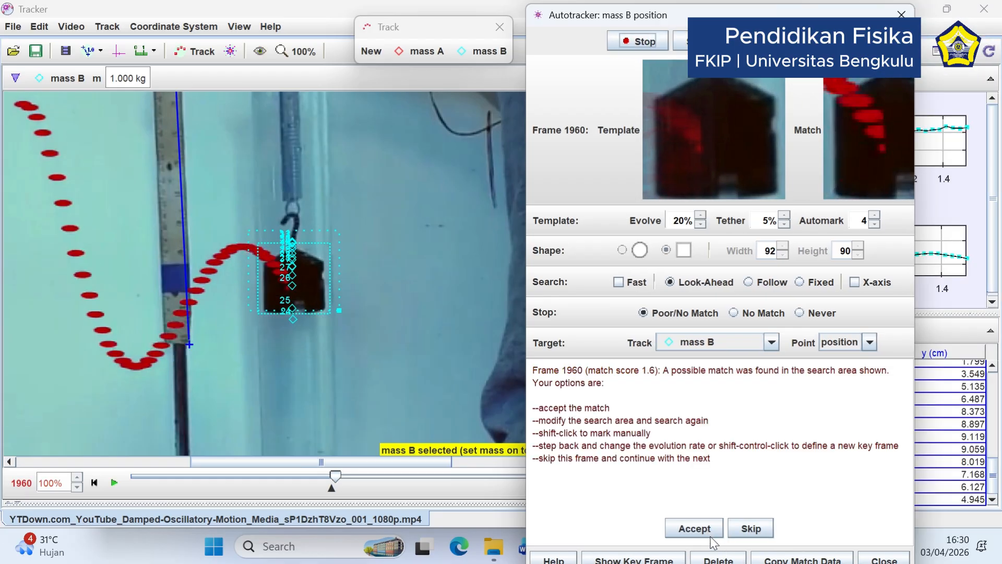
{"action": "left_click", "coordinate": [705, 531]}
{"action": "left_click", "coordinate": [702, 532]}
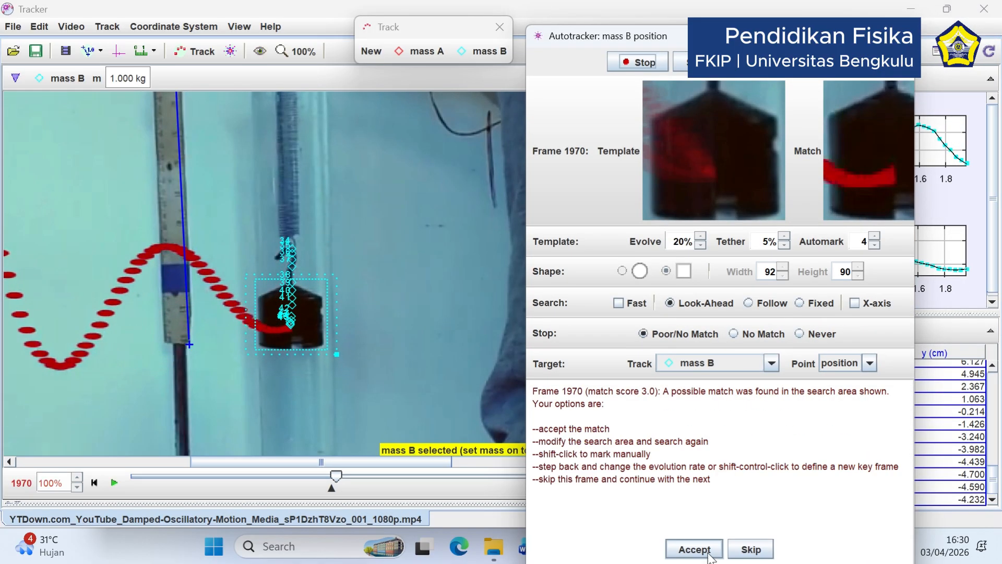
{"action": "left_click", "coordinate": [702, 531]}
{"action": "mouse_move", "coordinate": [730, 24]}
{"action": "left_mouse_down"}
{"action": "mouse_move", "coordinate": [729, 85]}
{"action": "mouse_move", "coordinate": [732, 16]}
{"action": "left_mouse_up"}
{"action": "left_click", "coordinate": [716, 525]}
{"action": "left_click", "coordinate": [715, 525]}
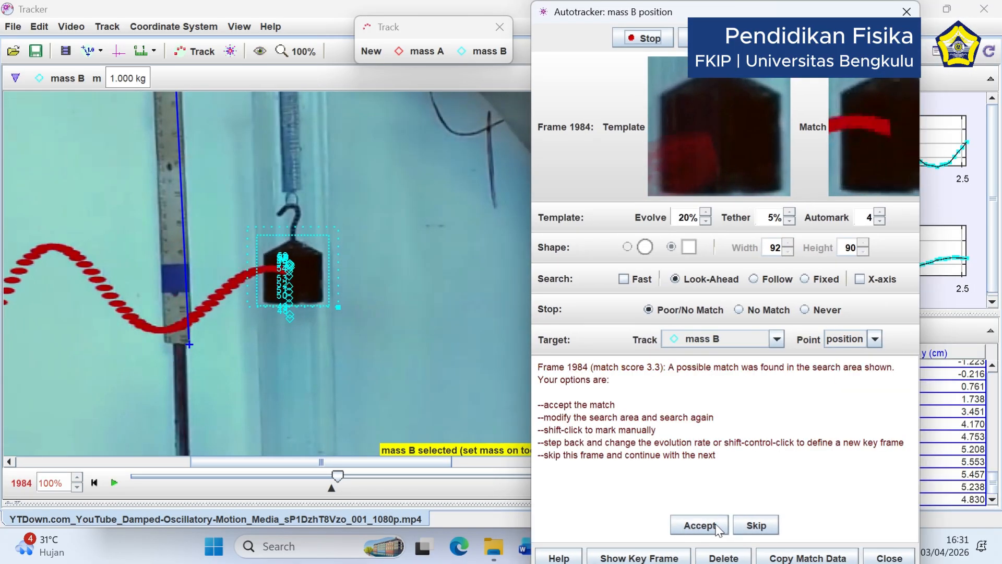
{"action": "left_click", "coordinate": [716, 525]}
{"action": "left_click", "coordinate": [716, 524]}
{"action": "left_click", "coordinate": [714, 525]}
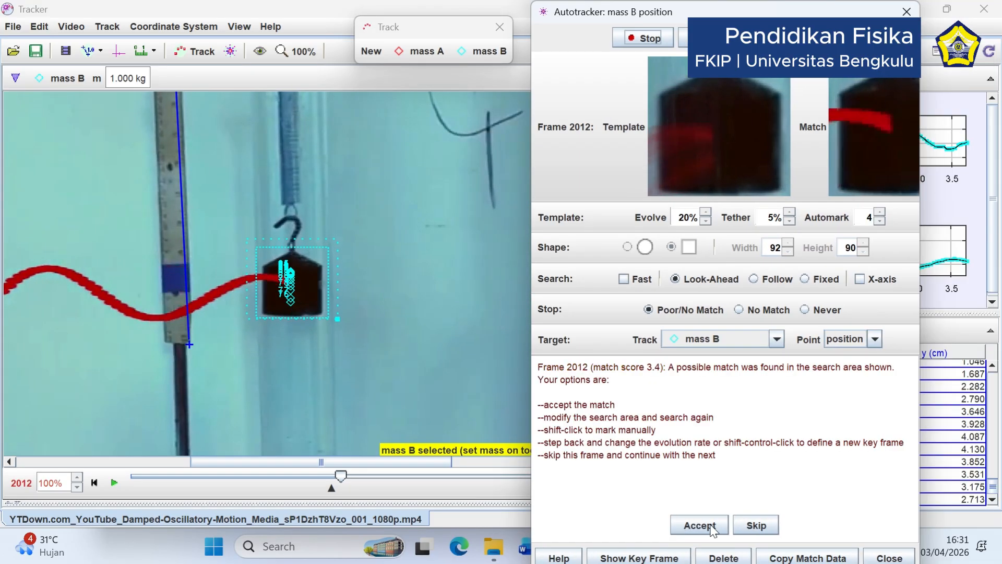
{"action": "left_click", "coordinate": [712, 527]}
{"action": "left_click", "coordinate": [710, 528]}
{"action": "left_click", "coordinate": [708, 529]}
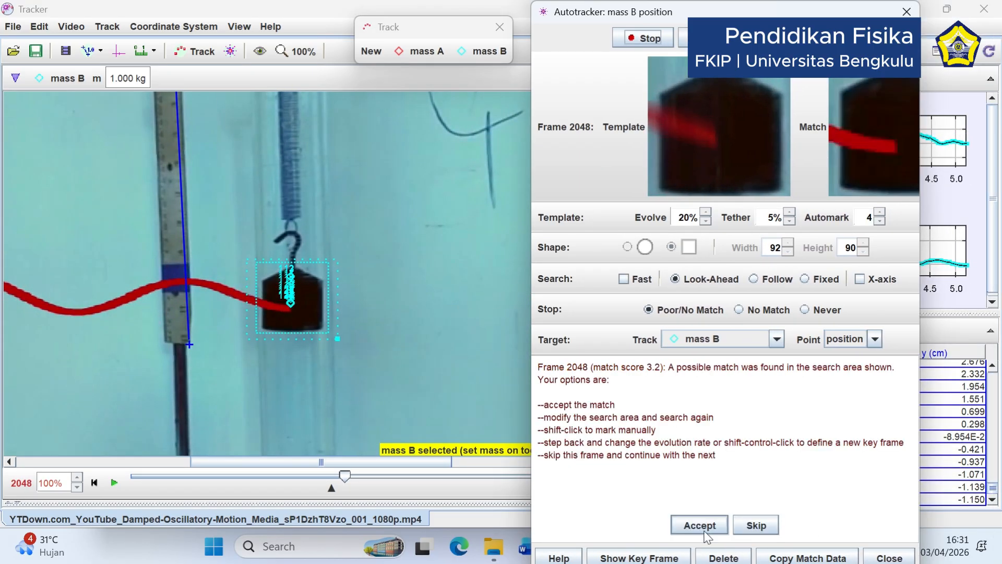
{"action": "left_click", "coordinate": [706, 530]}
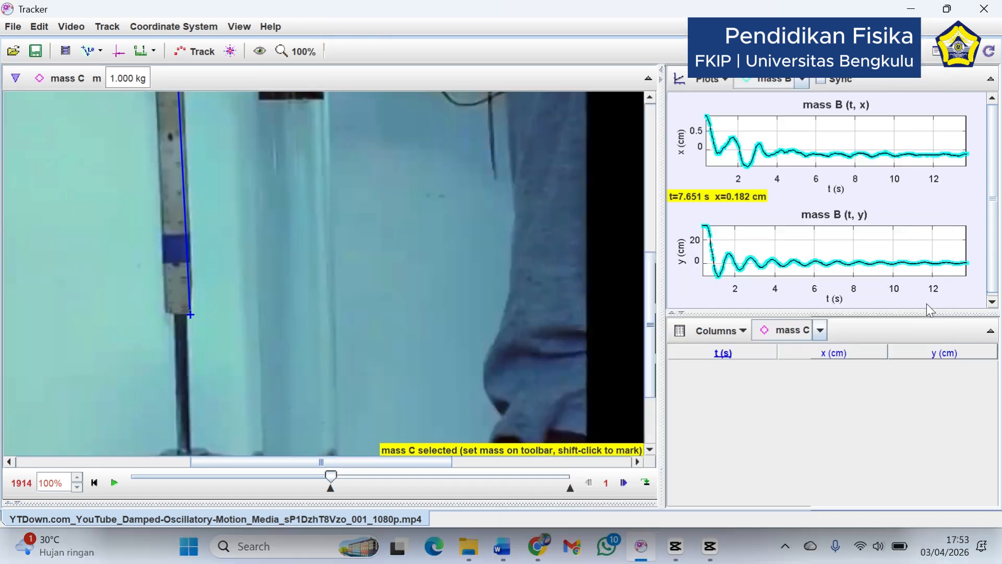
Analyze mass B's y-versus-t plot in the Data Tool and connect its data points with lines
{"action": "left_click", "coordinate": [945, 295]}
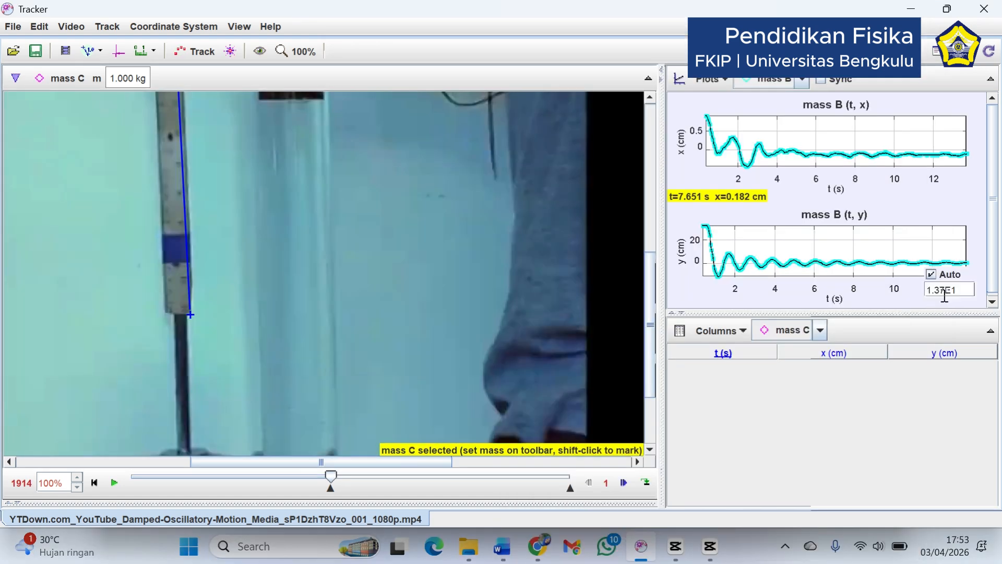
{"action": "right_click", "coordinate": [941, 206]}
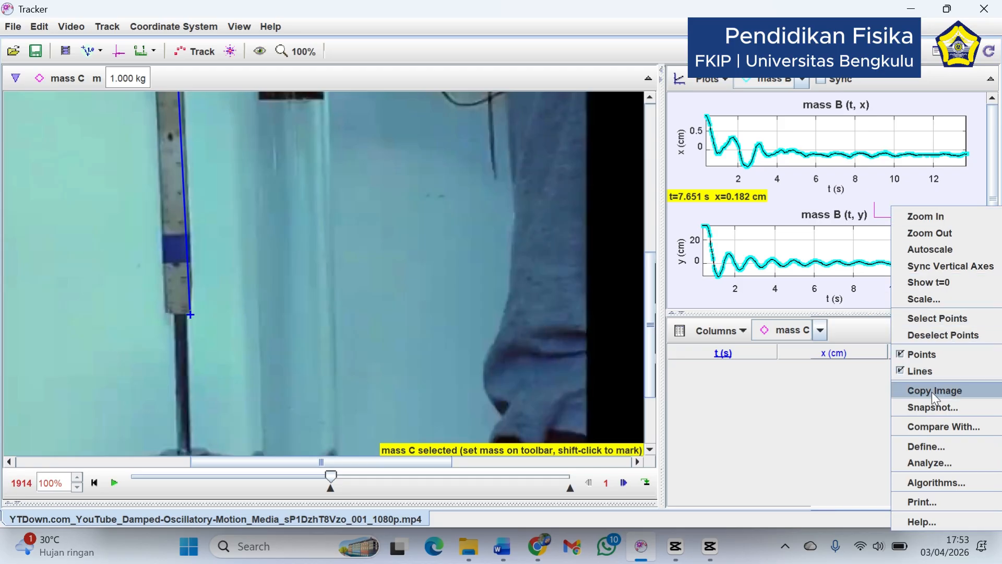
{"action": "left_click", "coordinate": [942, 460]}
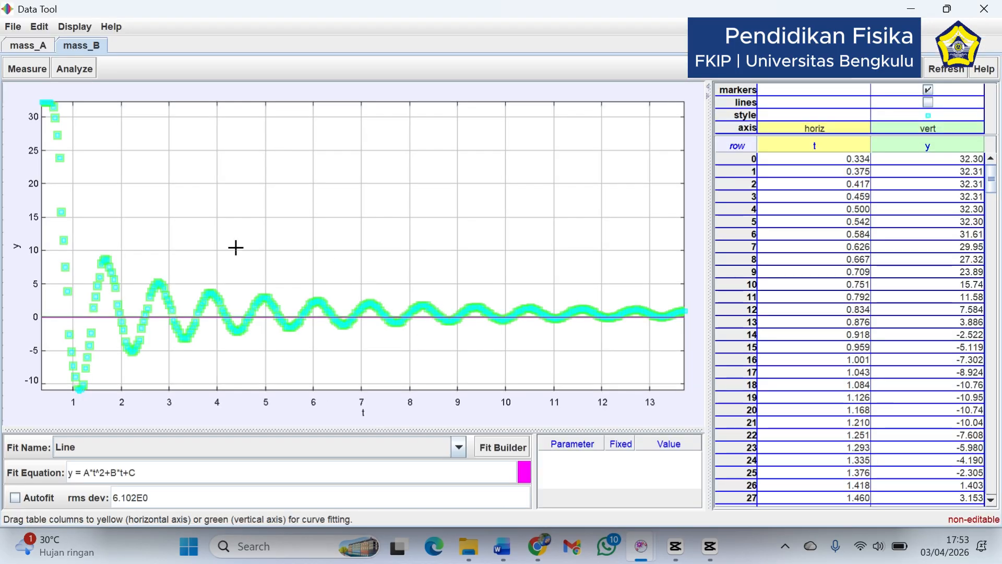
{"action": "left_click", "coordinate": [929, 103]}
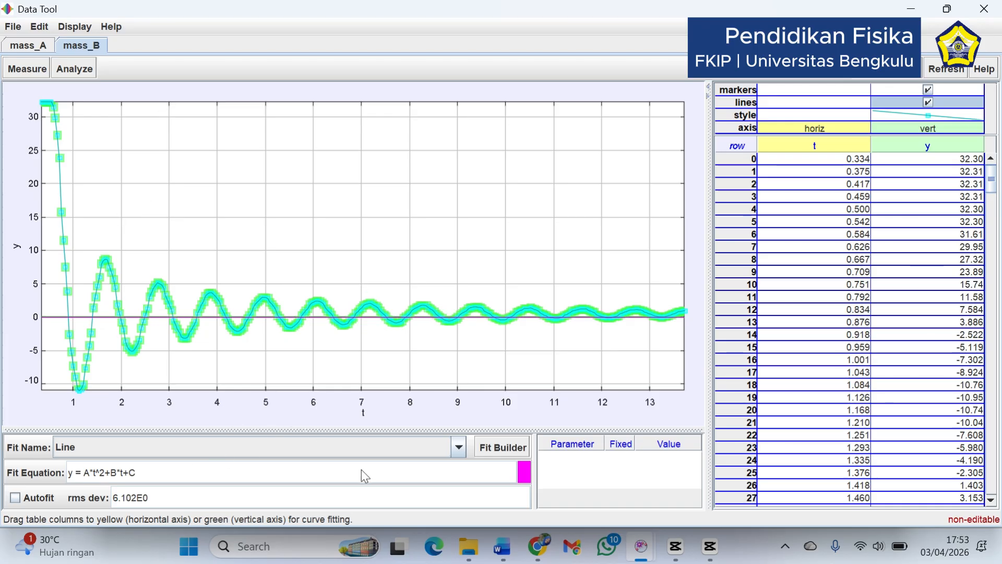
Apply a Damped Sine curve fit to mass B's y-t data
{"action": "left_click", "coordinate": [82, 75]}
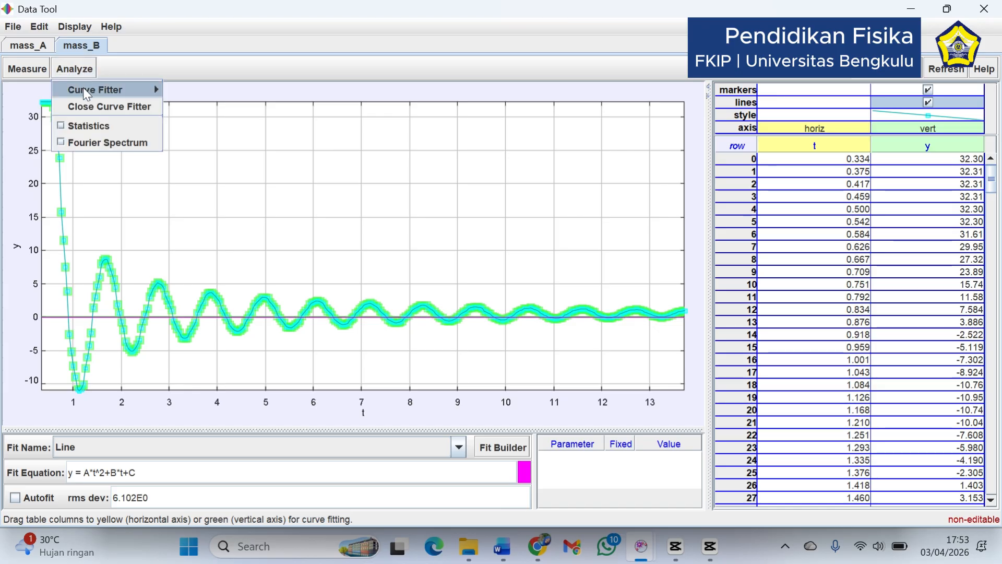
{"action": "mouse_move", "coordinate": [87, 95]}
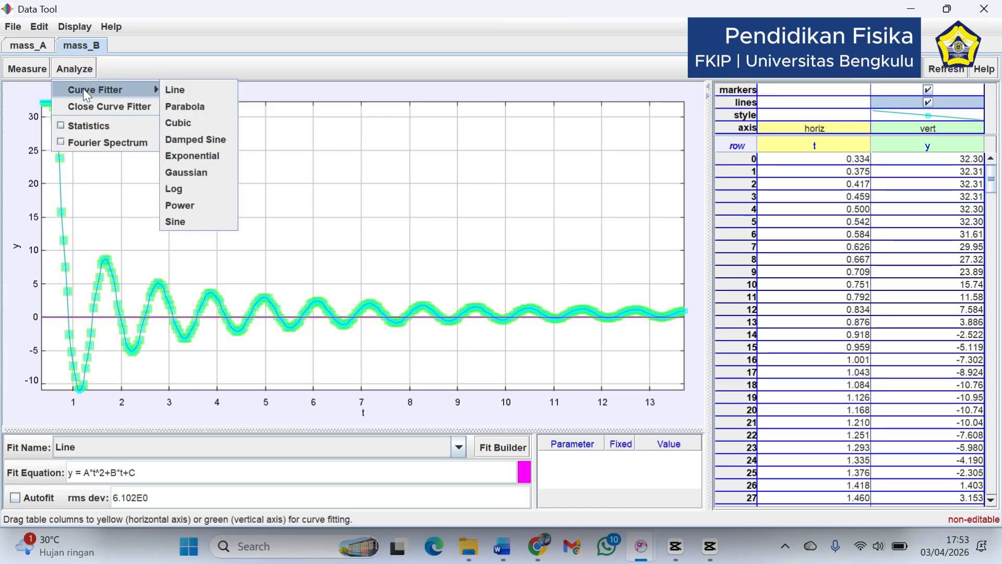
{"action": "left_click", "coordinate": [197, 141]}
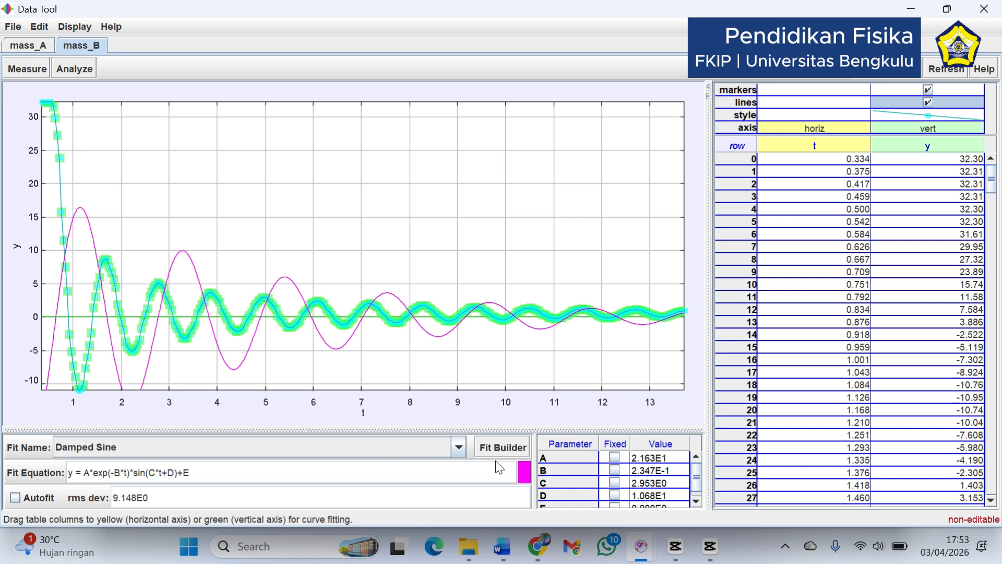
Open the Damped Sine function's expression in the Fit Builder and examine its full form
{"action": "left_click", "coordinate": [503, 448]}
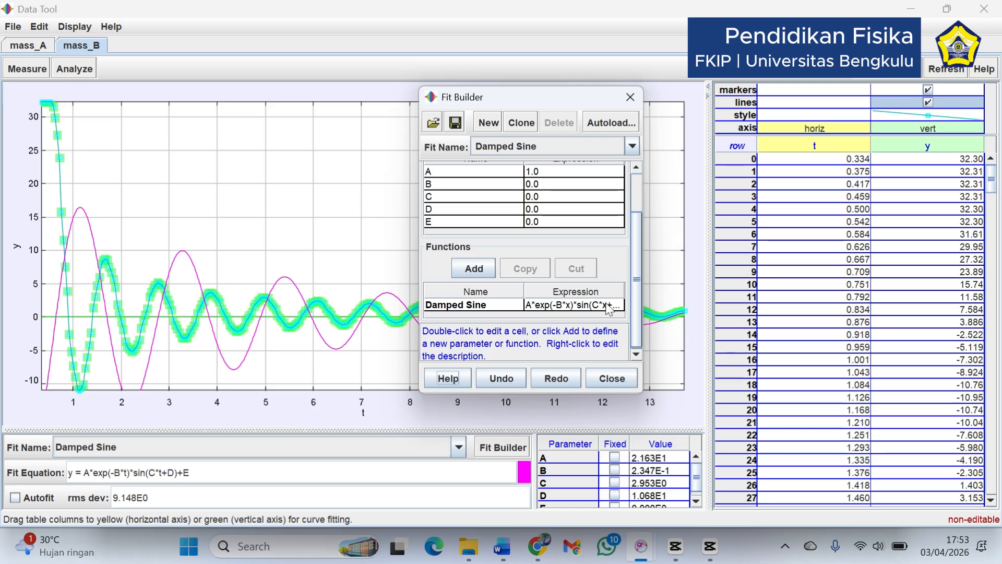
{"action": "left_click", "coordinate": [555, 307]}
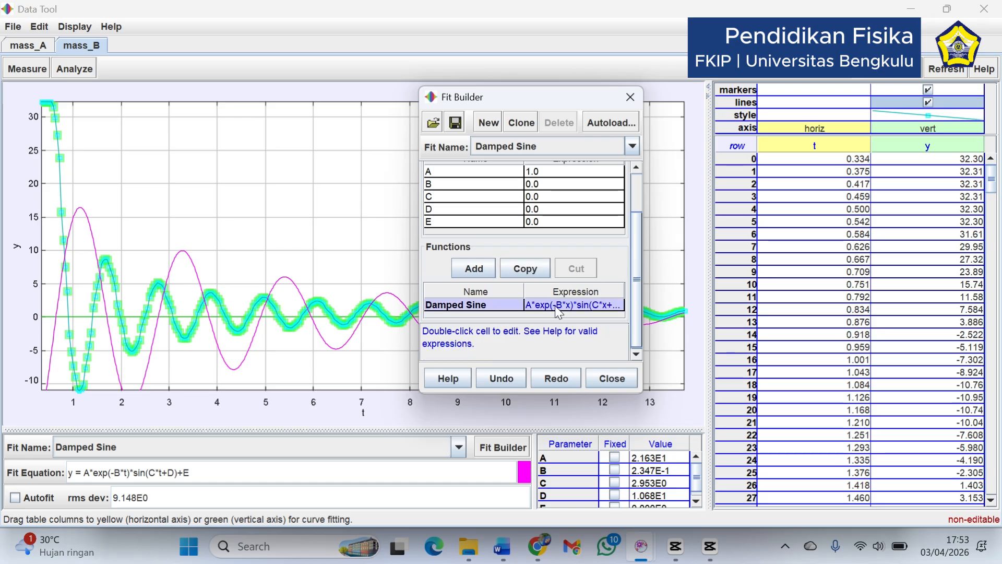
{"action": "double_click", "coordinate": [559, 312]}
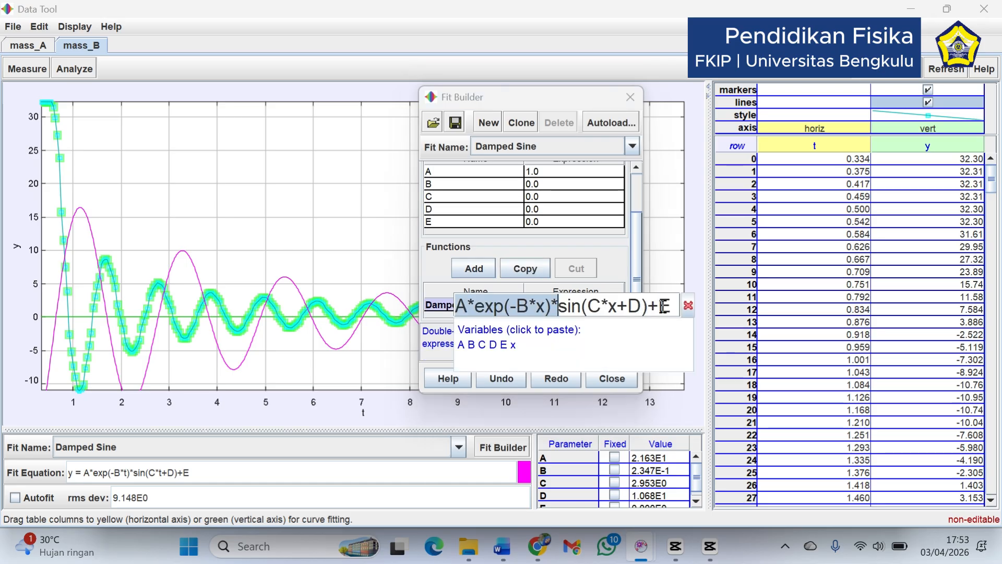
{"action": "left_click", "coordinate": [517, 306]}
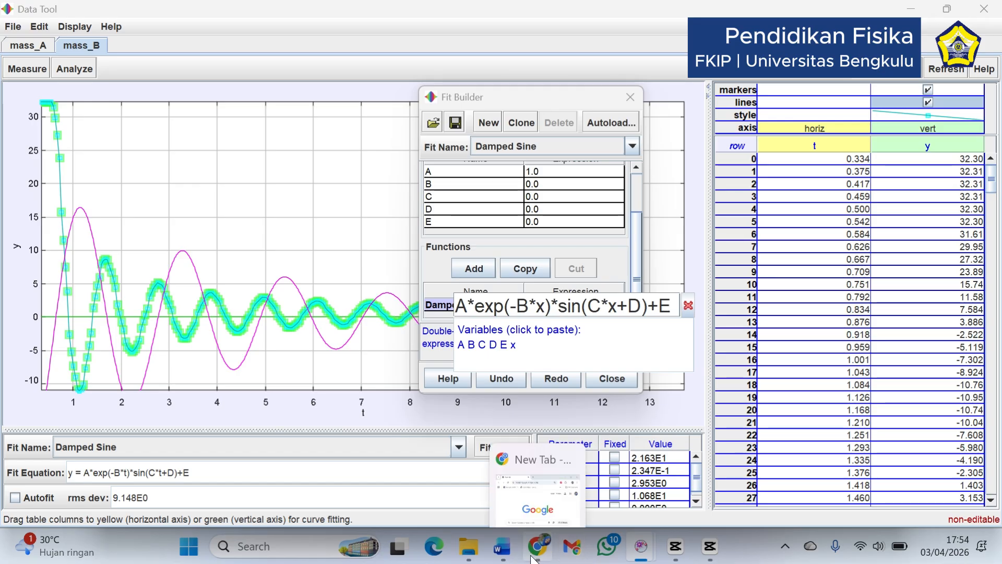
Switch to the Panduan Praktikum Gelombang document in Word and locate the fit equation in step 5 of Prosedur Percobaan
{"action": "mouse_move", "coordinate": [502, 556]}
{"action": "left_click", "coordinate": [381, 497]}
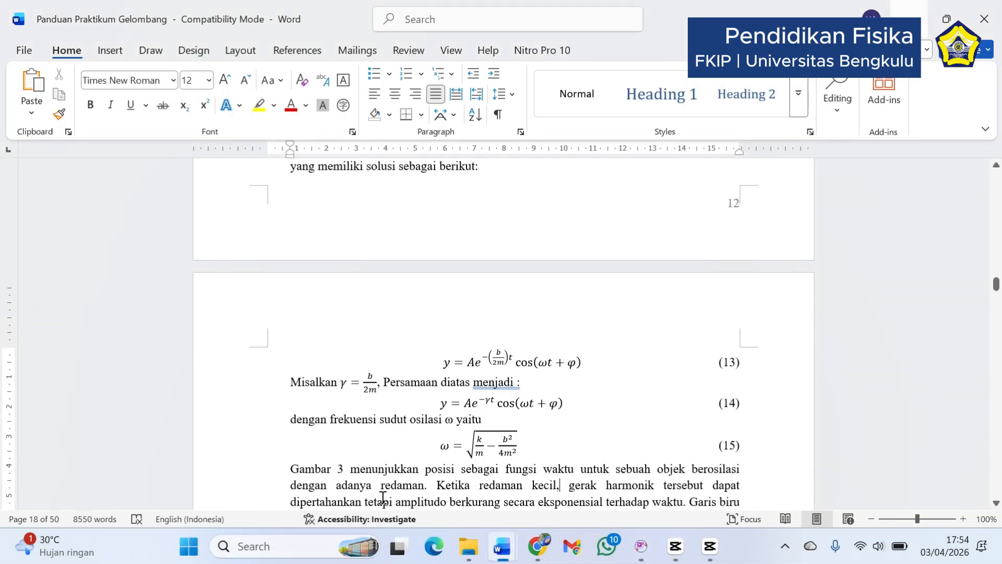
{"action": "scroll", "coordinate": [381, 470], "scroll_direction": "down", "scroll_amount": 8}
{"action": "scroll", "coordinate": [501, 334], "scroll_direction": "down", "scroll_amount": 20}
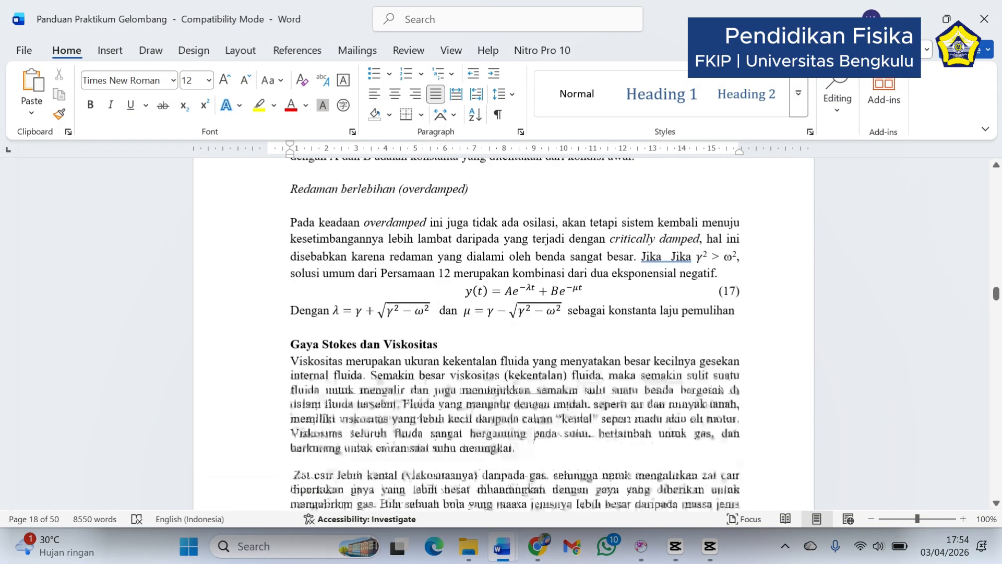
{"action": "scroll", "coordinate": [489, 459], "scroll_direction": "down", "scroll_amount": 5}
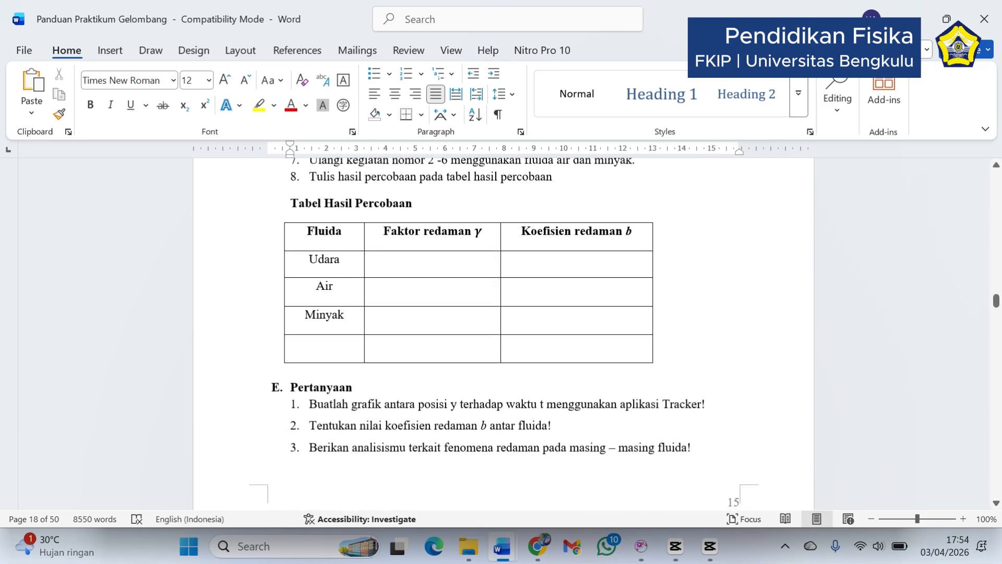
{"action": "scroll", "coordinate": [489, 460], "scroll_direction": "up", "scroll_amount": 5}
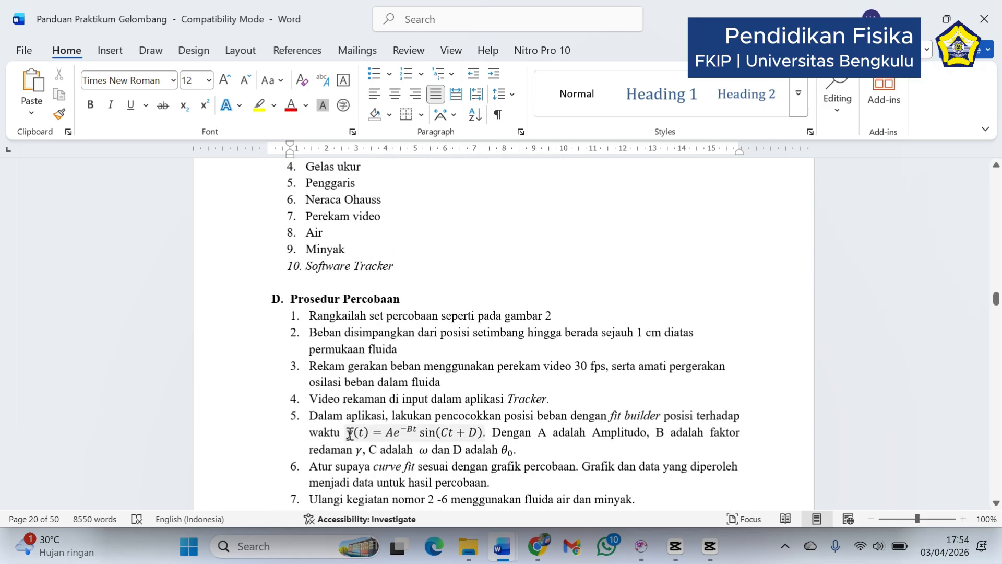
{"action": "left_click_drag", "start_coordinate": [349, 434], "coordinate": [491, 435]}
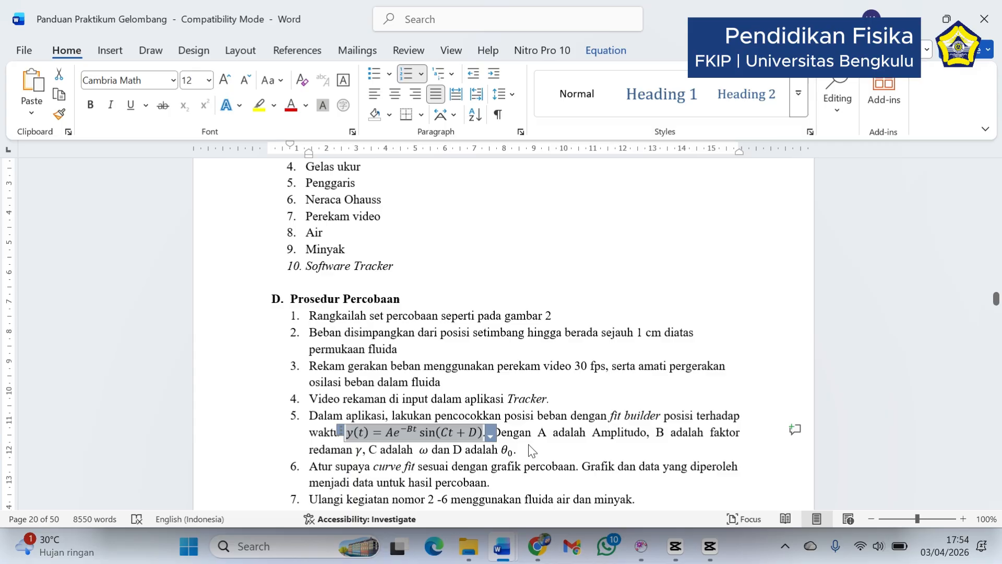
Enlarge the lab guide to 120% and examine the meaning of fit parameters A, B, C and D and the results table
{"action": "left_click", "coordinate": [963, 519]}
{"action": "left_click", "coordinate": [963, 519]}
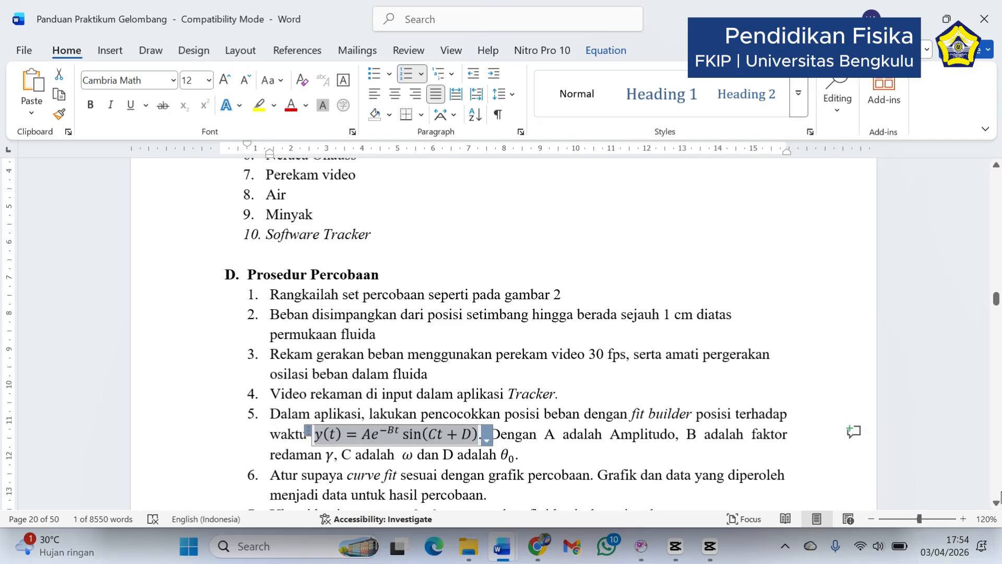
{"action": "left_click", "coordinate": [996, 502]}
{"action": "left_click", "coordinate": [996, 502]}
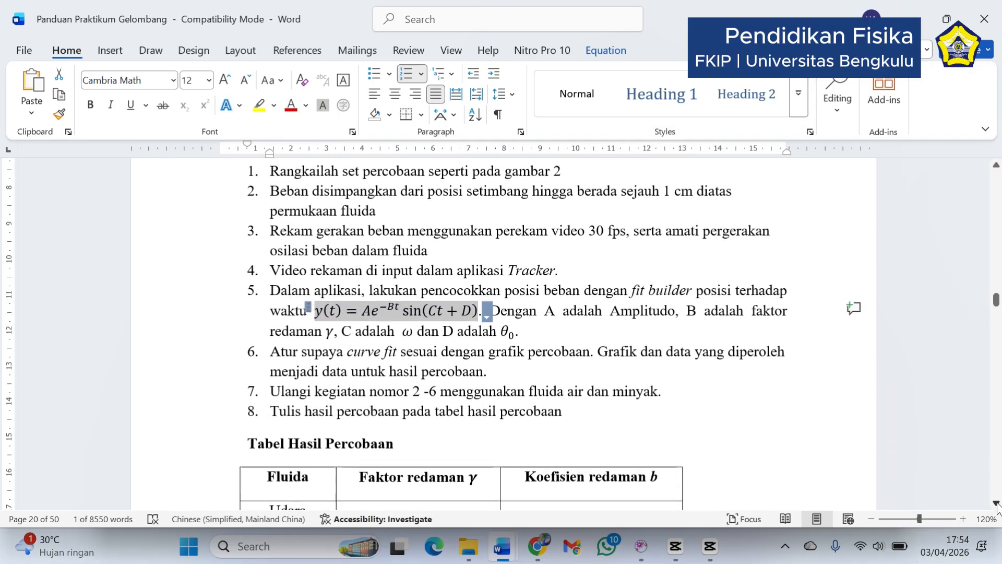
{"action": "left_click", "coordinate": [580, 314]}
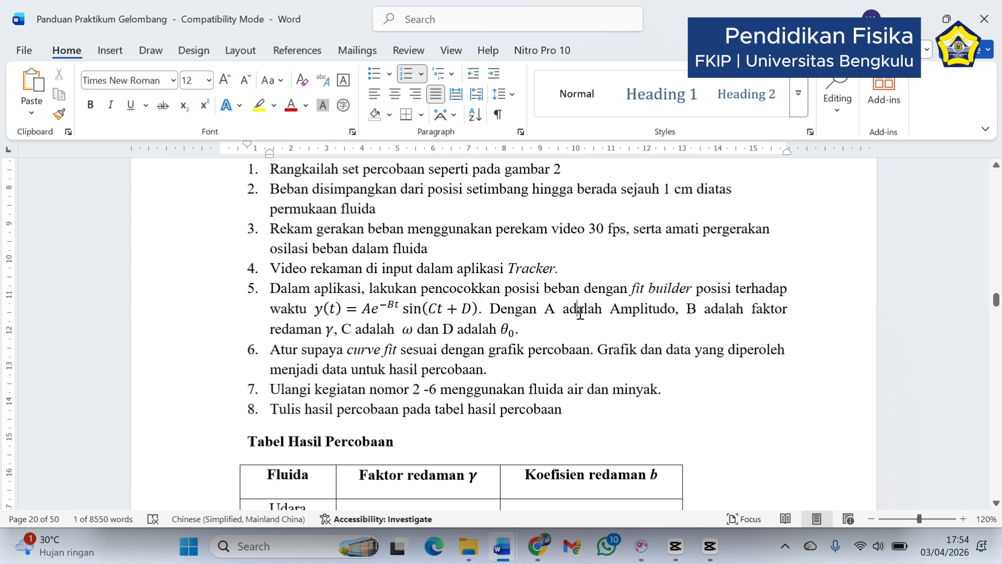
{"action": "left_click", "coordinate": [390, 308]}
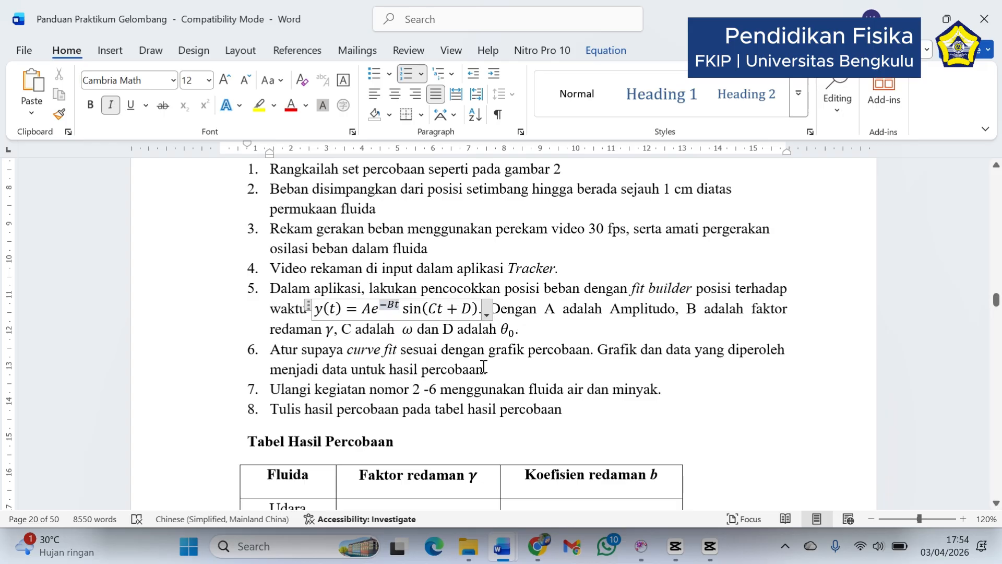
{"action": "left_click", "coordinate": [997, 505]}
{"action": "left_click", "coordinate": [997, 505]}
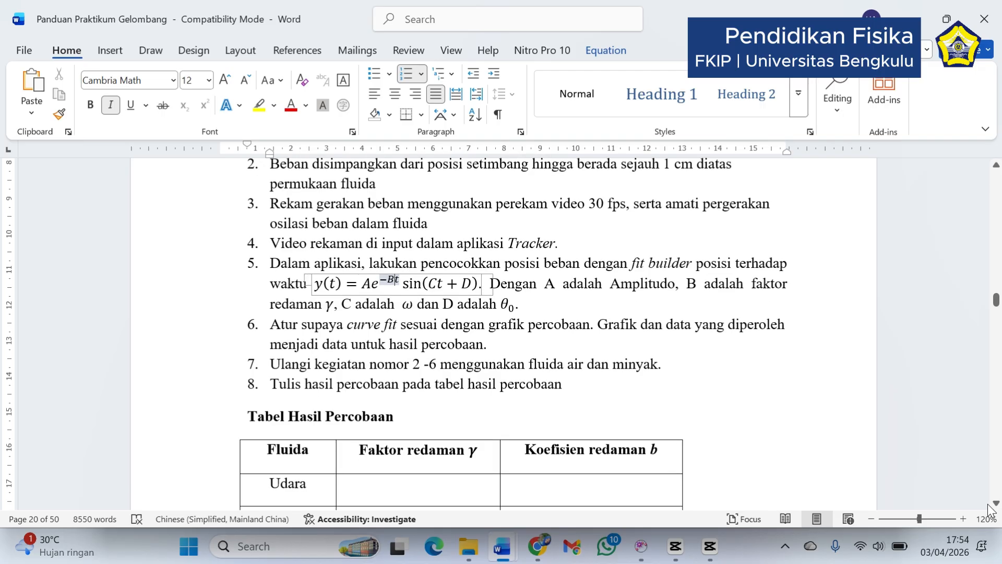
Examine the Faktor redaman γ column of the results table and the −Bt exponent in step 5's fit equation
{"action": "left_click", "coordinate": [990, 505]}
{"action": "left_click", "coordinate": [990, 504]}
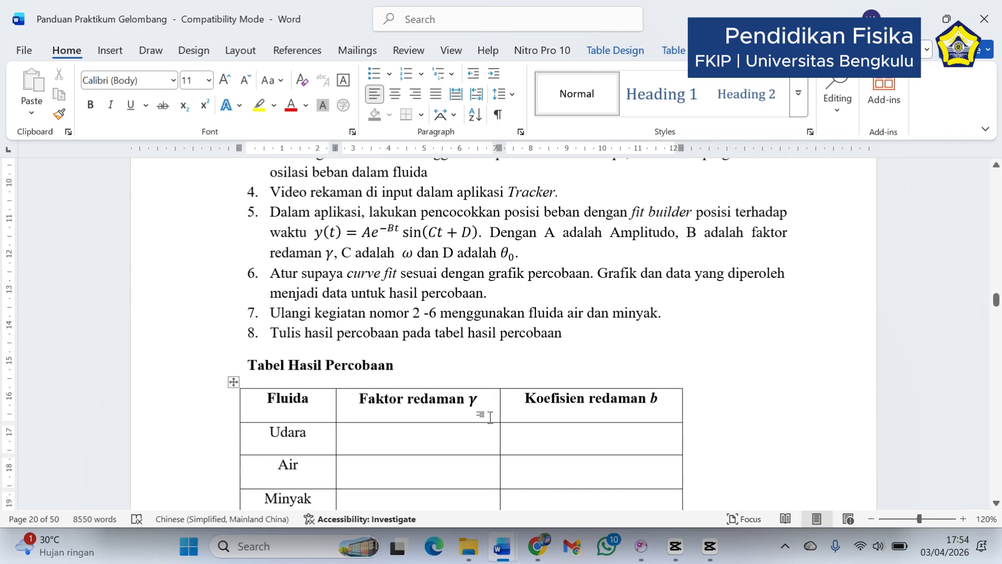
{"action": "left_click", "coordinate": [476, 405]}
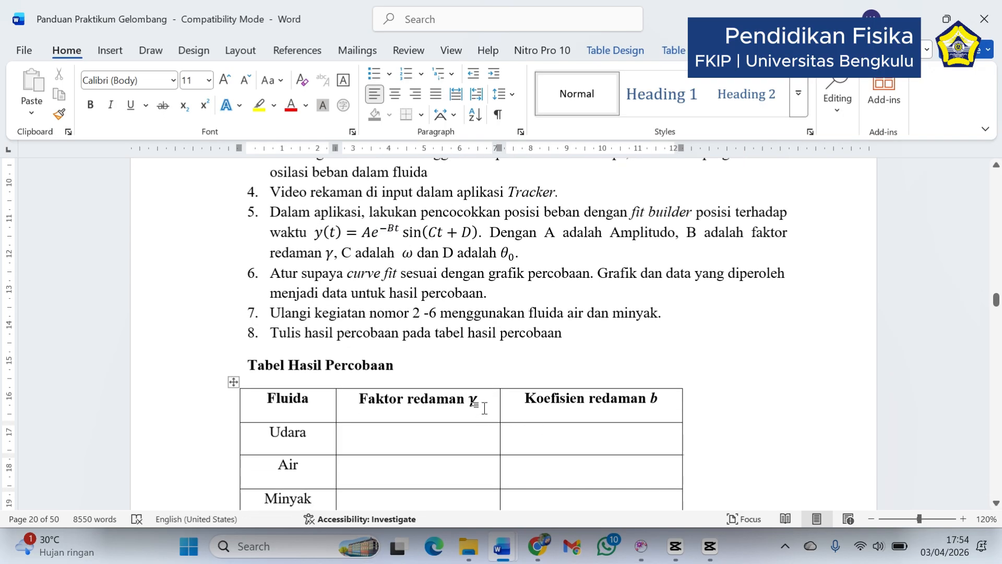
{"action": "left_click", "coordinate": [387, 228]}
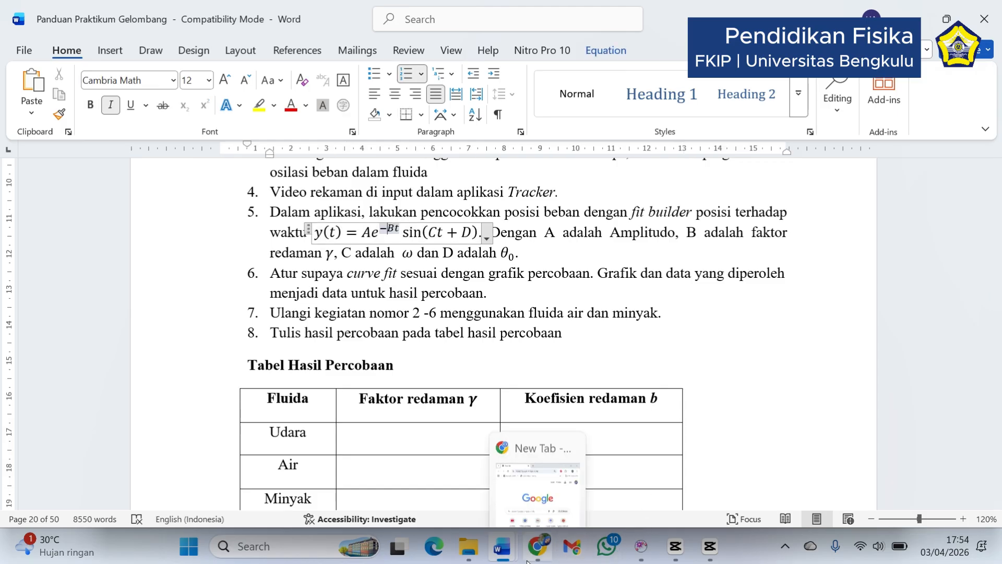
Compare the guide's fit equation in Word with the Damped Sine expression in Tracker's Data Tool, ending in the Data Tool
{"action": "mouse_move", "coordinate": [675, 558]}
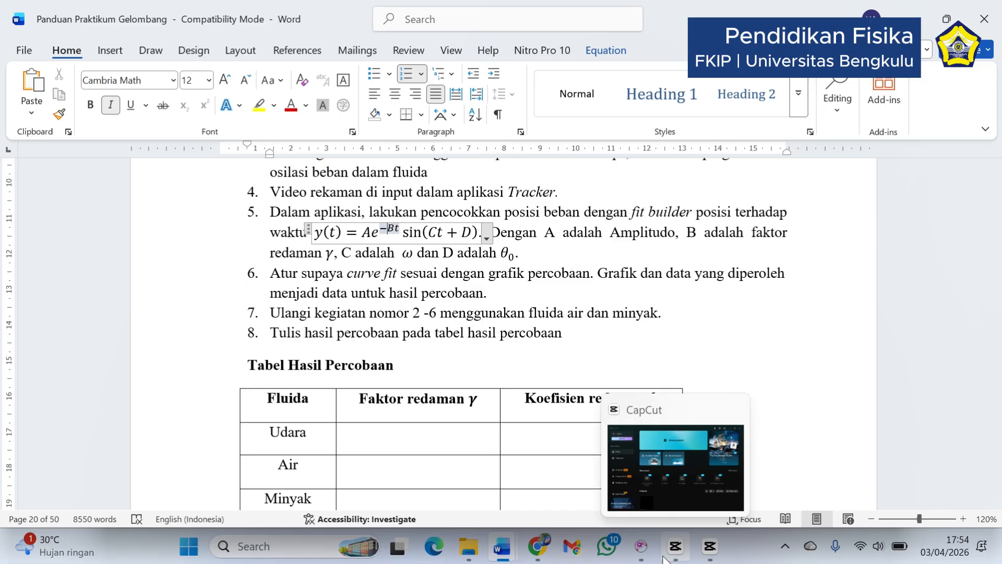
{"action": "left_click", "coordinate": [642, 559]}
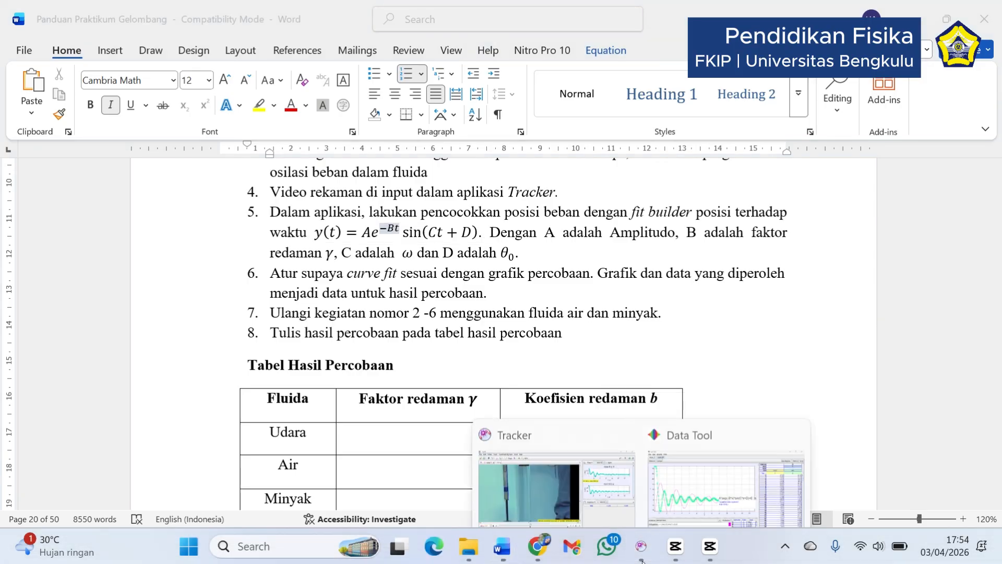
{"action": "left_click", "coordinate": [725, 488]}
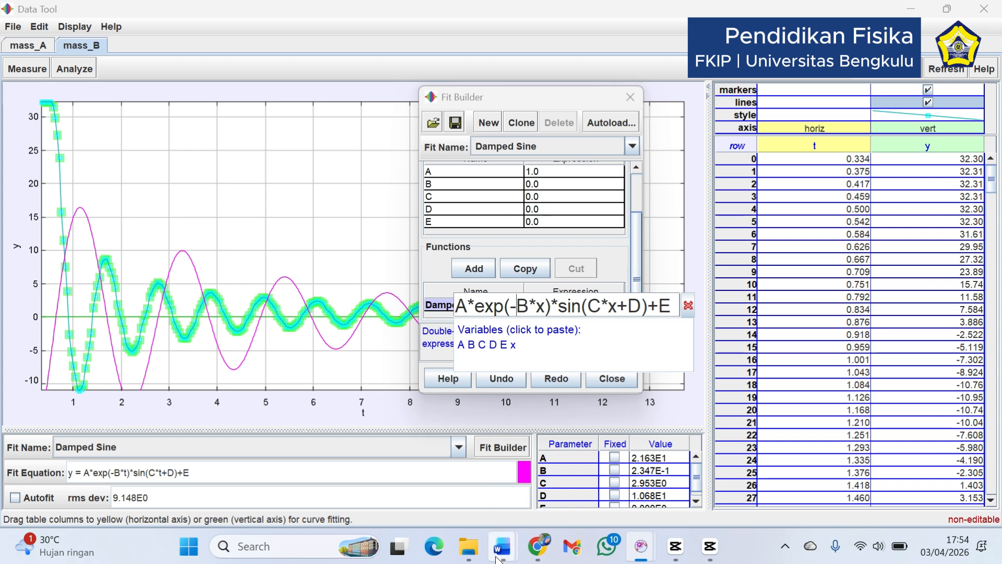
{"action": "mouse_move", "coordinate": [501, 546]}
{"action": "mouse_move", "coordinate": [347, 468]}
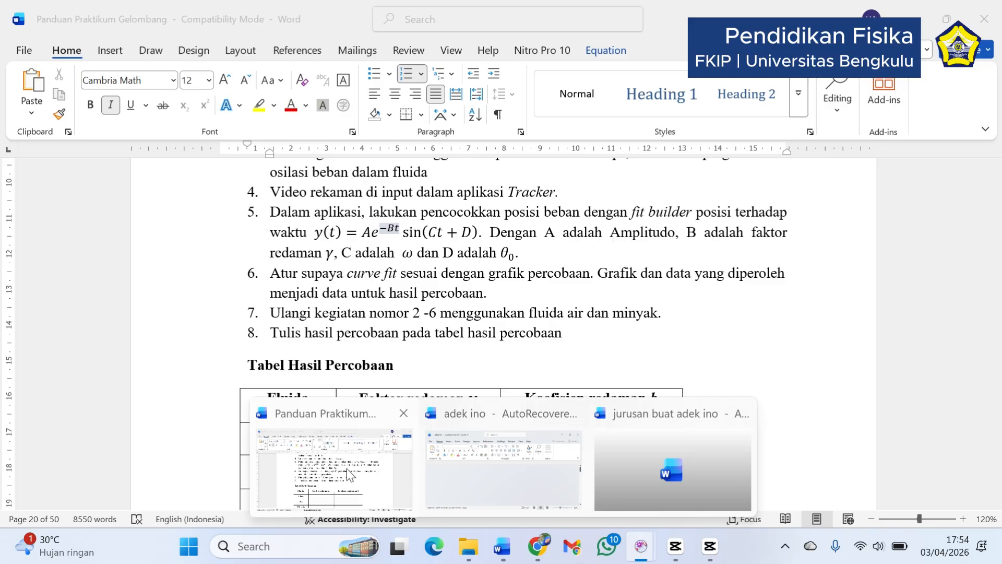
{"action": "left_click", "coordinate": [347, 468]}
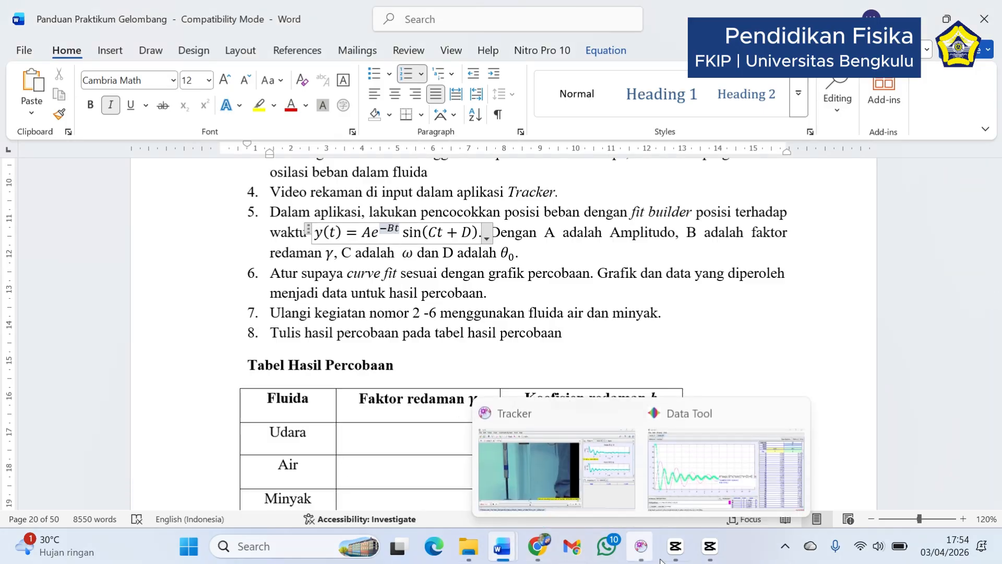
{"action": "mouse_move", "coordinate": [676, 546]}
{"action": "mouse_move", "coordinate": [641, 545]}
{"action": "left_click", "coordinate": [664, 476]}
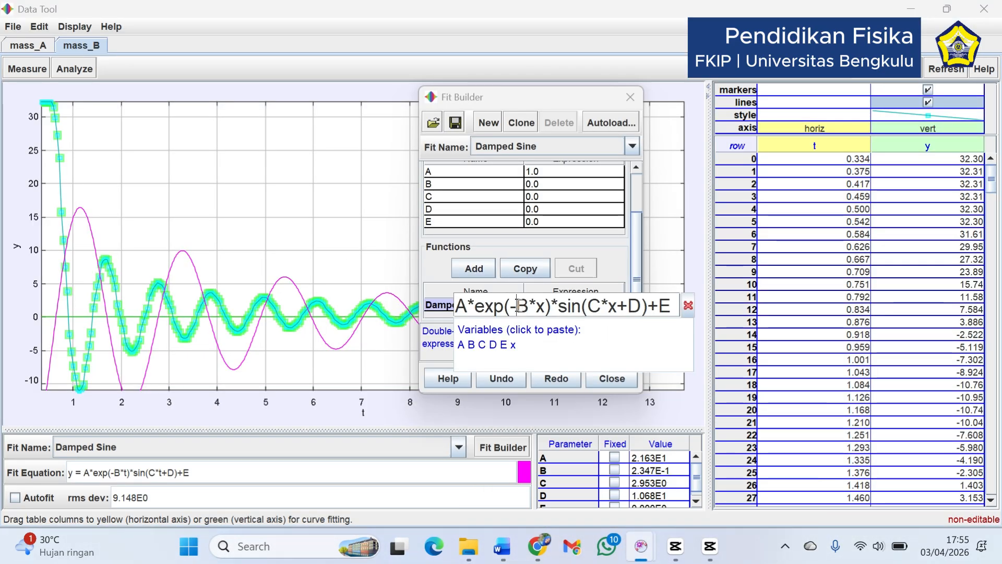
Close the Damped Sine expression editor and the Fit Builder, and widen the fit parameter table
{"action": "left_click", "coordinate": [688, 307]}
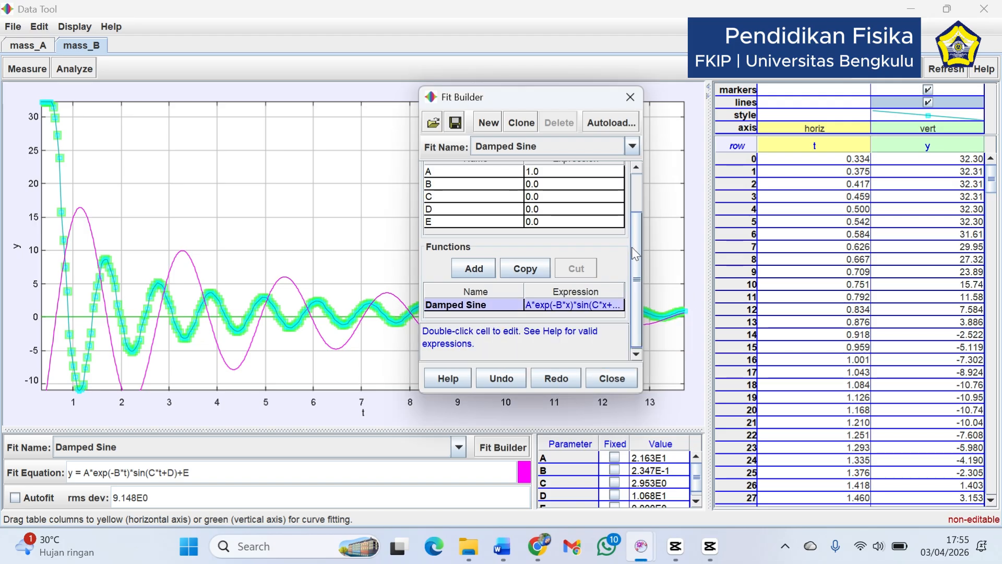
{"action": "left_click", "coordinate": [608, 380]}
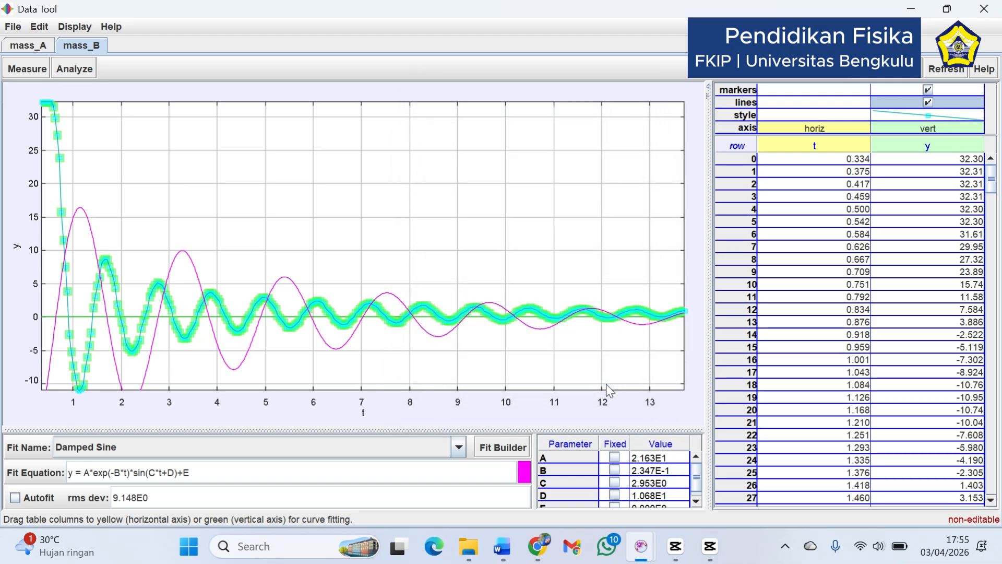
{"action": "left_click", "coordinate": [651, 474]}
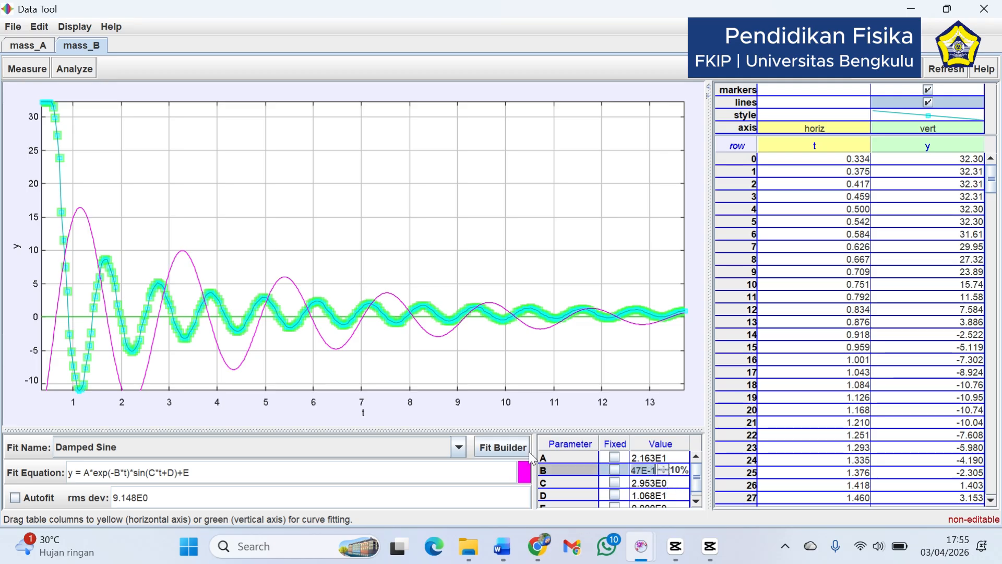
{"action": "left_click_drag", "start_coordinate": [389, 469], "coordinate": [381, 462]}
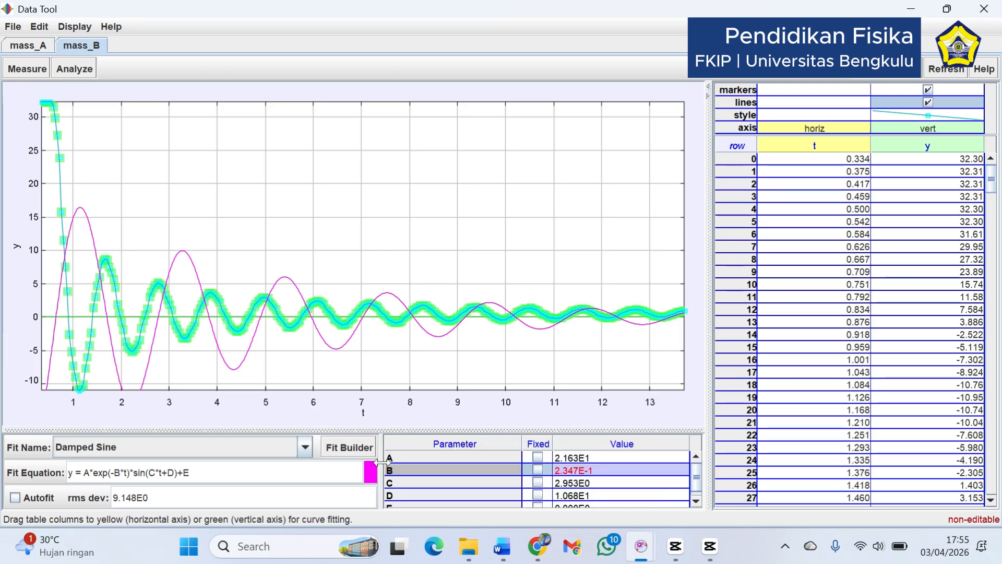
Manually adjust fit parameter B in 10% increments, ending at 2.112E-1
{"action": "left_click", "coordinate": [578, 458]}
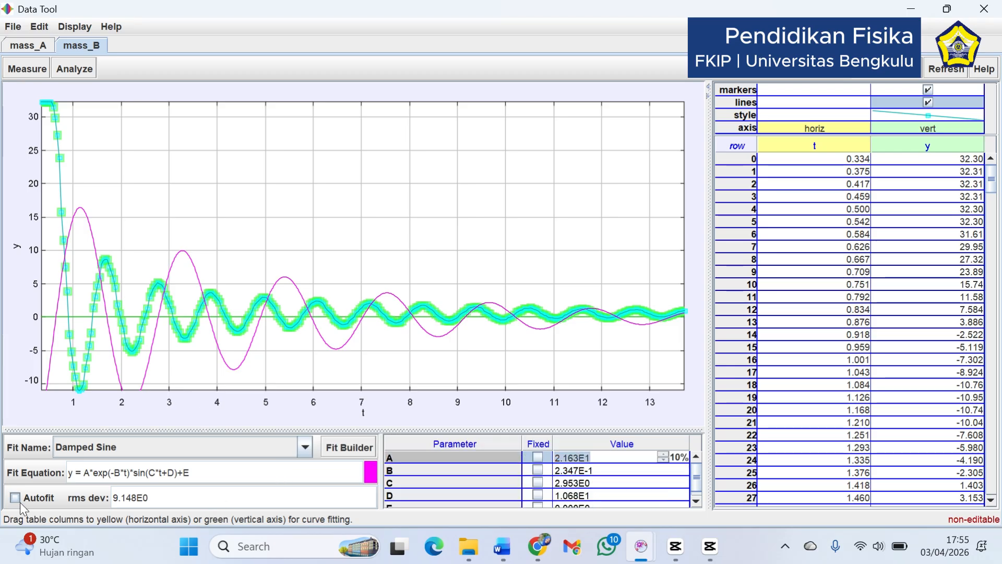
{"action": "left_click", "coordinate": [663, 473]}
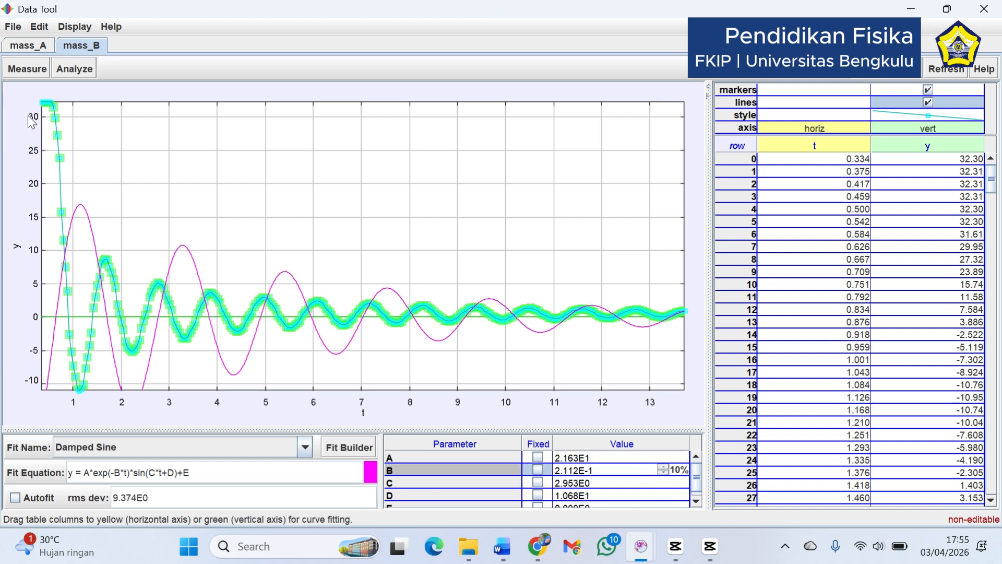
{"action": "left_click", "coordinate": [664, 467]}
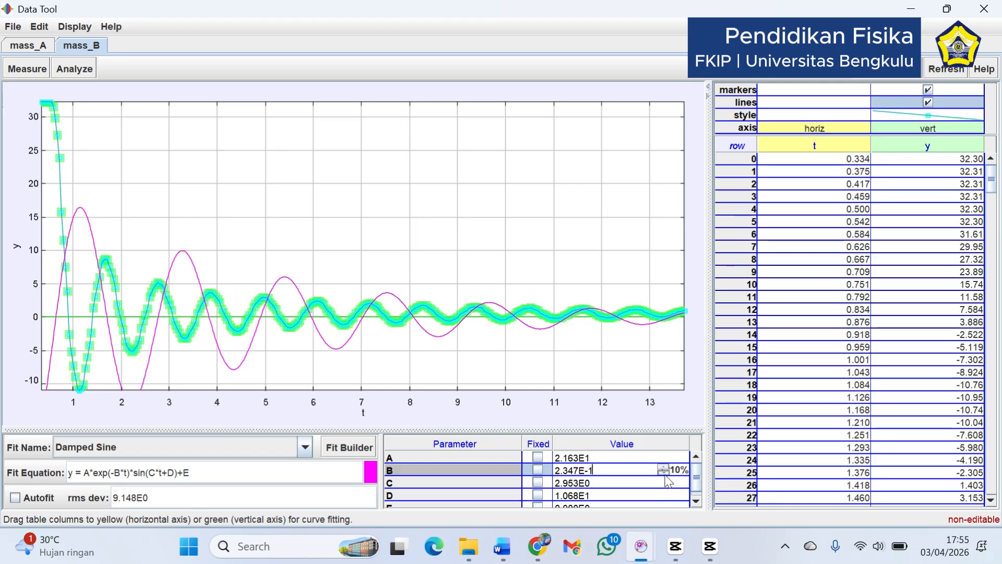
{"action": "left_click", "coordinate": [664, 472]}
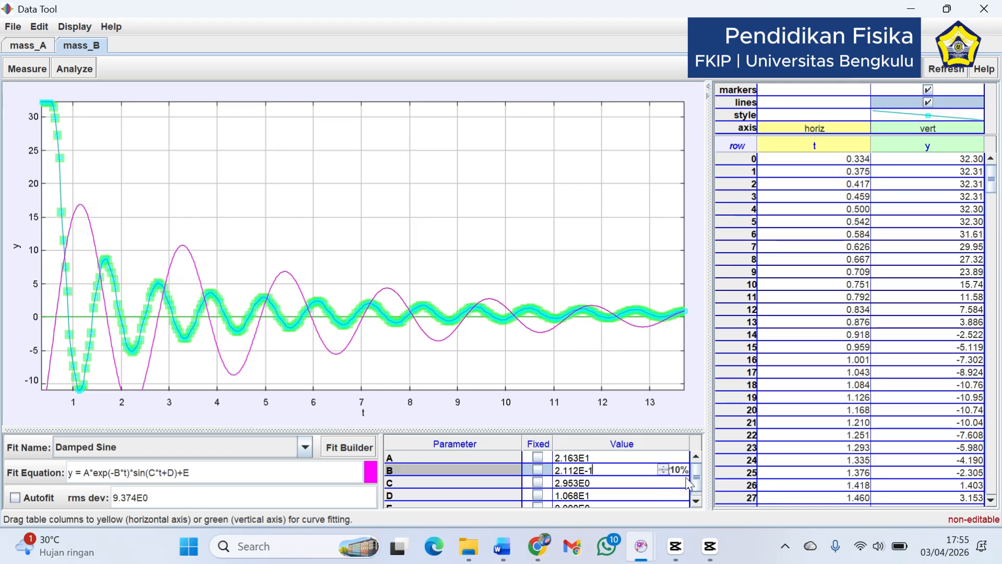
Vary fit parameter C up and down in 10% increments, ending at 2.067E0
{"action": "scroll", "coordinate": [689, 483], "scroll_direction": "down", "scroll_amount": 1}
{"action": "left_click", "coordinate": [643, 477]}
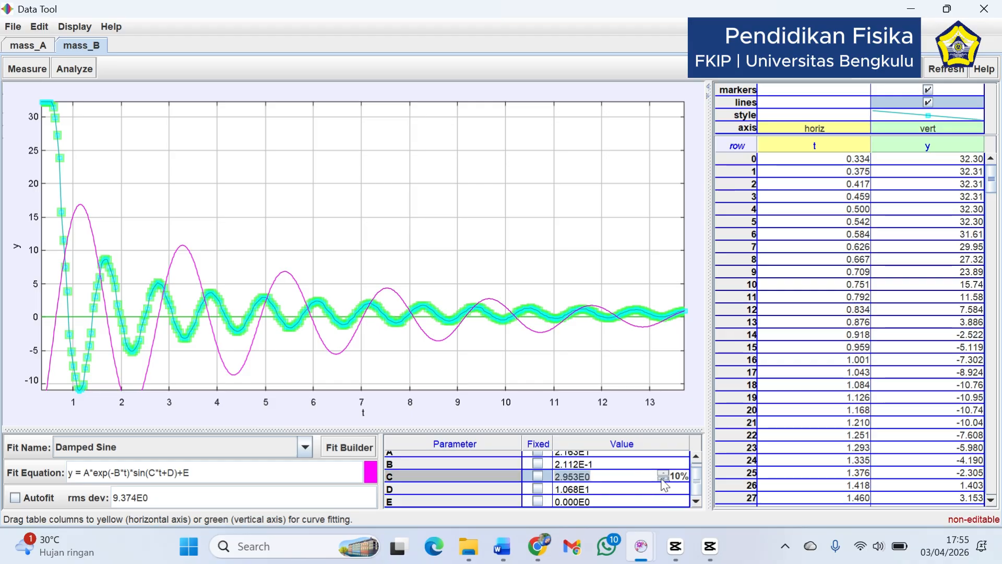
{"action": "left_click", "coordinate": [663, 480]}
{"action": "left_click", "coordinate": [664, 479]}
{"action": "left_click", "coordinate": [662, 473]}
{"action": "left_click", "coordinate": [662, 473]}
{"action": "left_click", "coordinate": [662, 473]}
{"action": "left_click", "coordinate": [662, 473]}
{"action": "left_click", "coordinate": [663, 473]}
{"action": "left_click", "coordinate": [662, 473]}
{"action": "left_click", "coordinate": [665, 480]}
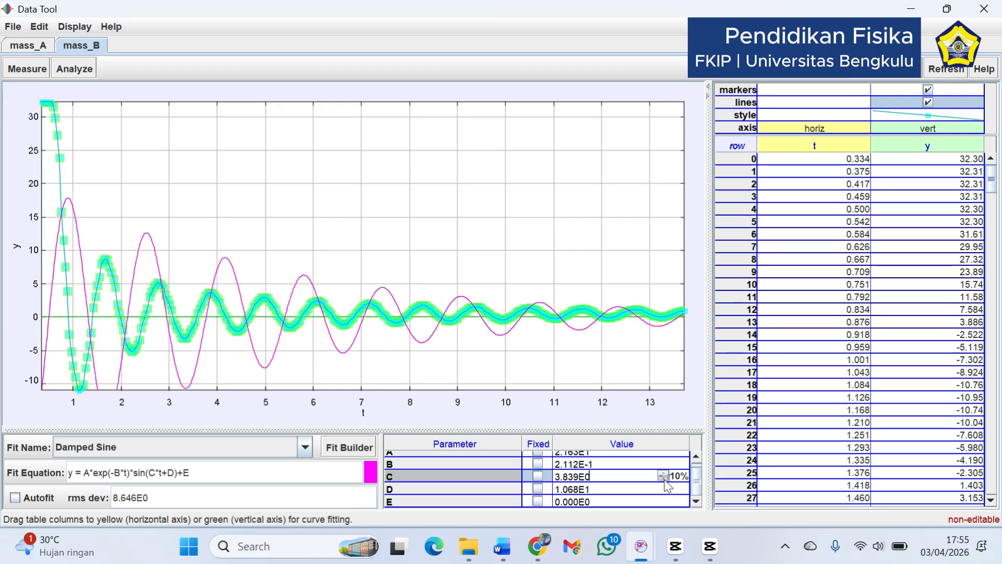
{"action": "left_click", "coordinate": [665, 479]}
{"action": "left_click", "coordinate": [665, 480]}
{"action": "left_click", "coordinate": [665, 479]}
{"action": "left_click", "coordinate": [665, 480]}
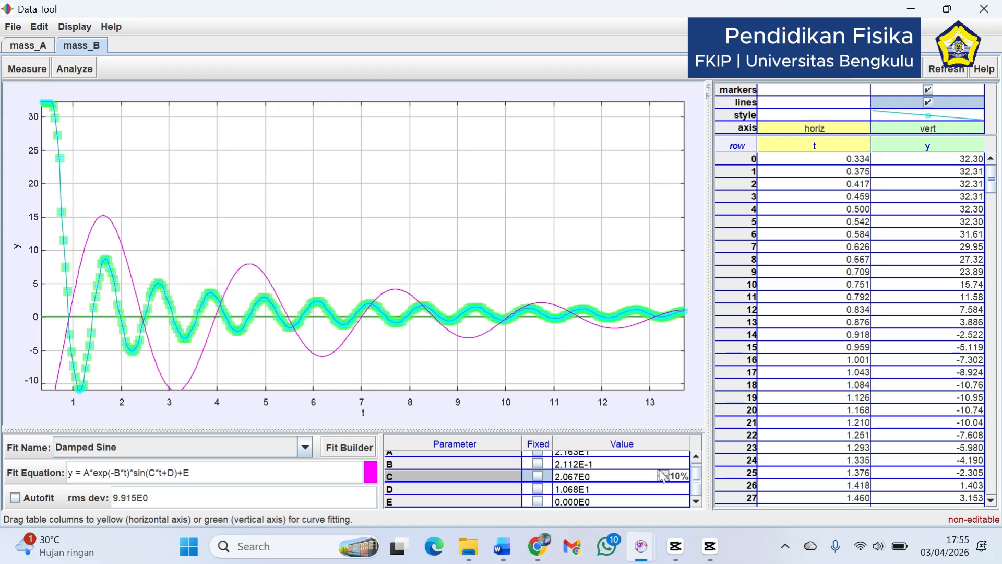
Keep the 10% increment for fit parameter D and lower D to 8.544E0
{"action": "left_click", "coordinate": [677, 490]}
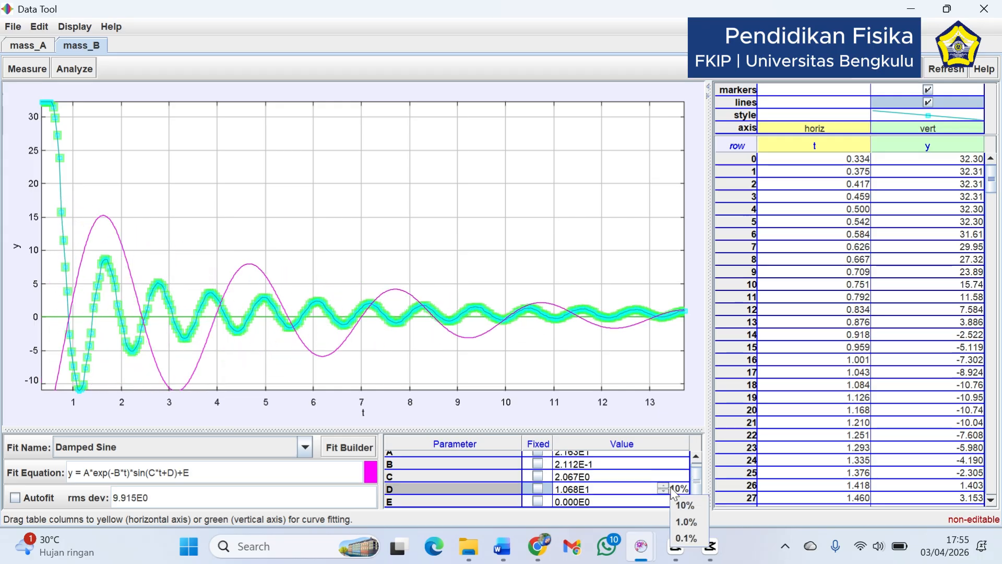
{"action": "mouse_move", "coordinate": [699, 492]}
{"action": "left_mouse_down"}
{"action": "mouse_move", "coordinate": [701, 481]}
{"action": "mouse_move", "coordinate": [702, 490]}
{"action": "left_mouse_up"}
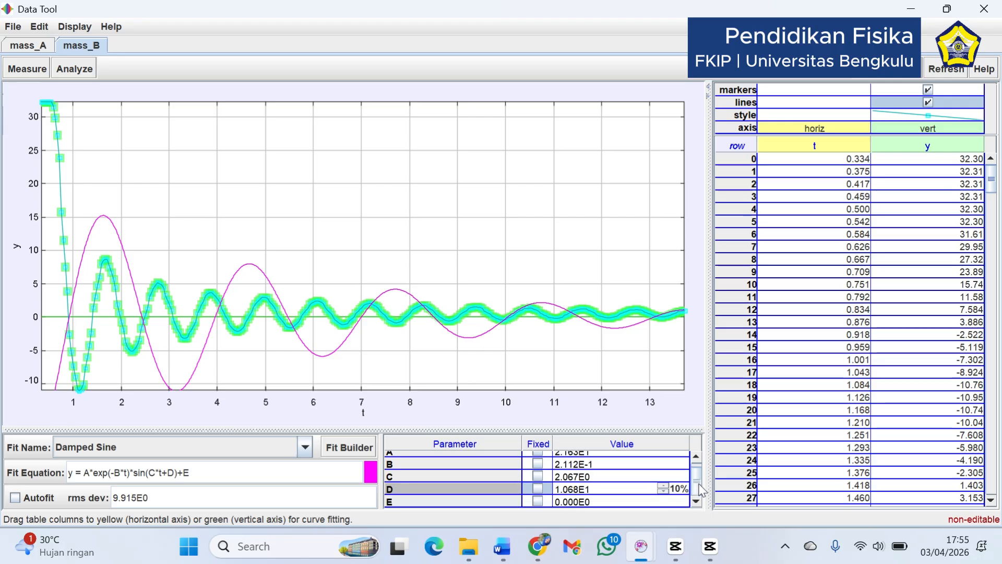
{"action": "left_click", "coordinate": [663, 491]}
{"action": "left_click", "coordinate": [663, 492]}
Try varying fit parameter B, leave it at 2.112E-1, and raise amplitude A to 2.596E1
{"action": "left_click", "coordinate": [664, 463]}
{"action": "left_click", "coordinate": [664, 462]}
{"action": "left_click", "coordinate": [665, 466]}
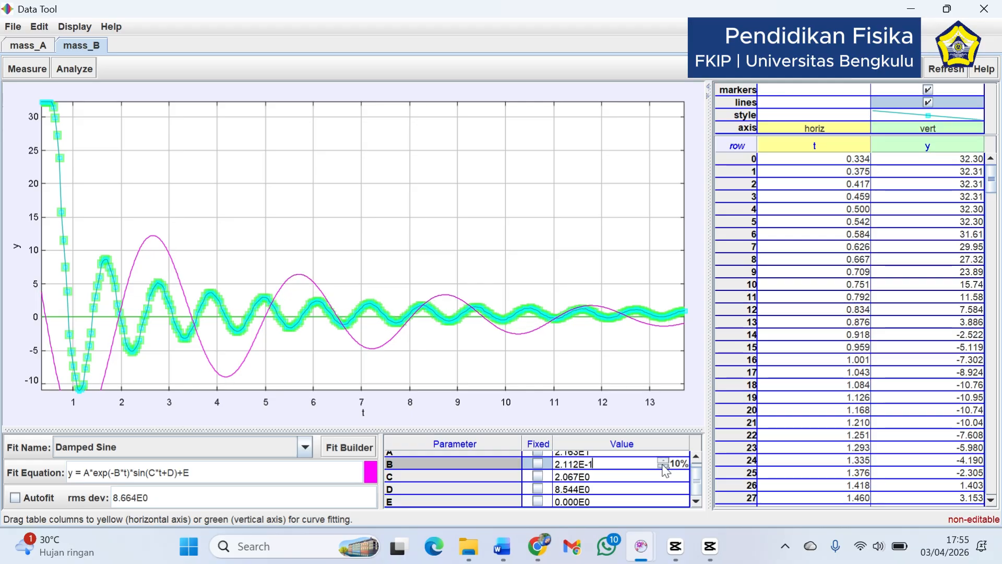
{"action": "left_click", "coordinate": [663, 456]}
{"action": "left_click", "coordinate": [663, 457]}
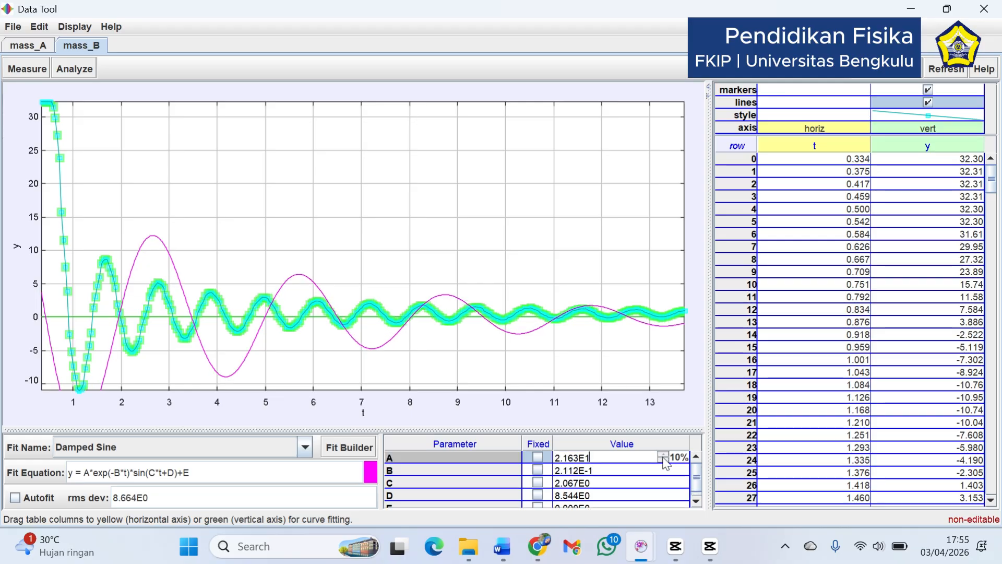
{"action": "left_click", "coordinate": [663, 456]}
{"action": "left_click", "coordinate": [663, 457]}
Vary fit parameter D in 10% increments to shift the curve's phase, ending at 1.367E1
{"action": "scroll", "coordinate": [699, 488], "scroll_direction": "down", "scroll_amount": 1}
{"action": "left_click", "coordinate": [659, 491]}
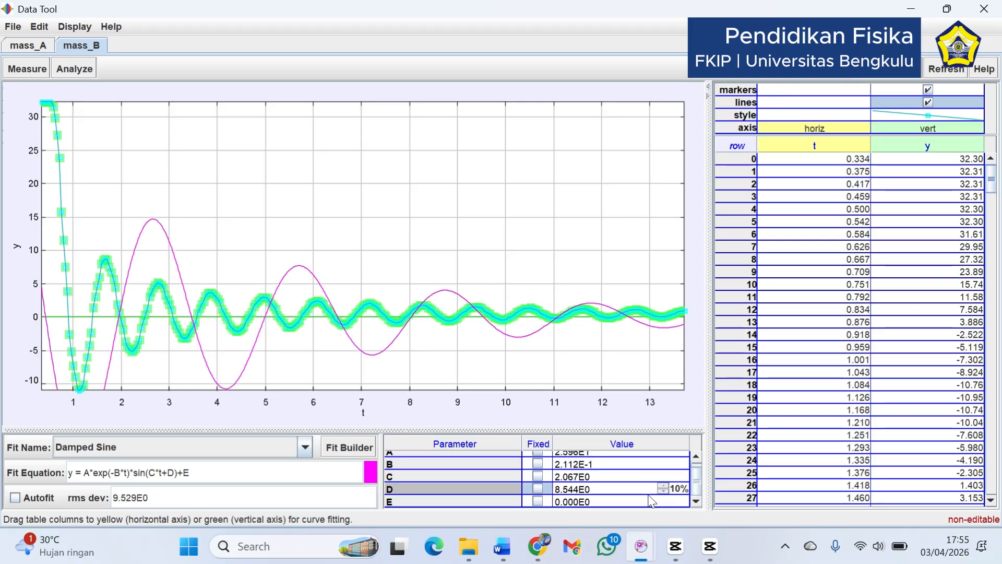
{"action": "left_click", "coordinate": [664, 486]}
{"action": "left_click", "coordinate": [664, 486]}
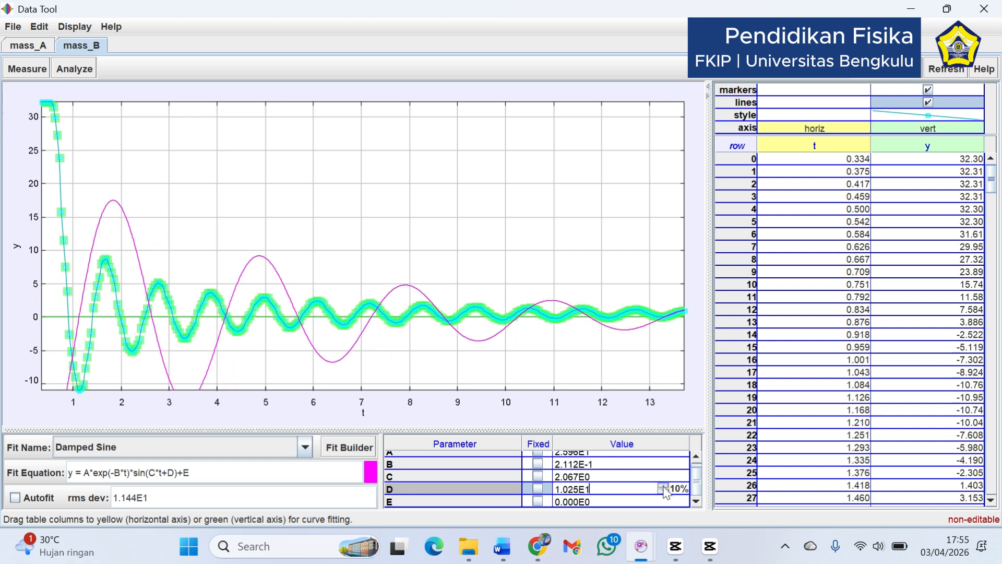
{"action": "left_click", "coordinate": [664, 486]}
{"action": "left_click", "coordinate": [664, 487]}
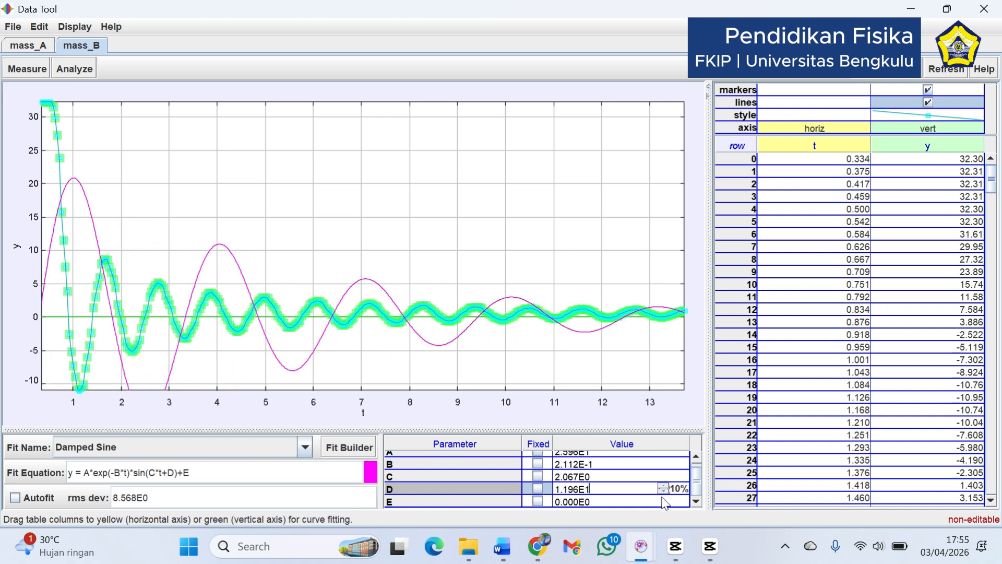
{"action": "left_click", "coordinate": [663, 491]}
{"action": "left_click", "coordinate": [664, 491]}
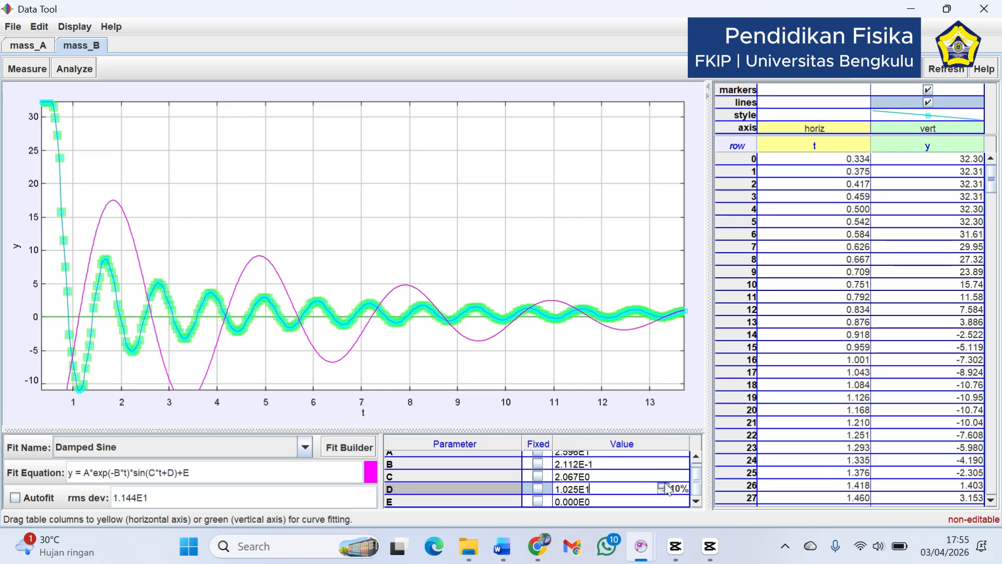
{"action": "left_click", "coordinate": [664, 486]}
{"action": "left_click", "coordinate": [664, 486]}
{"action": "left_click", "coordinate": [664, 486]}
{"action": "left_click", "coordinate": [664, 486]}
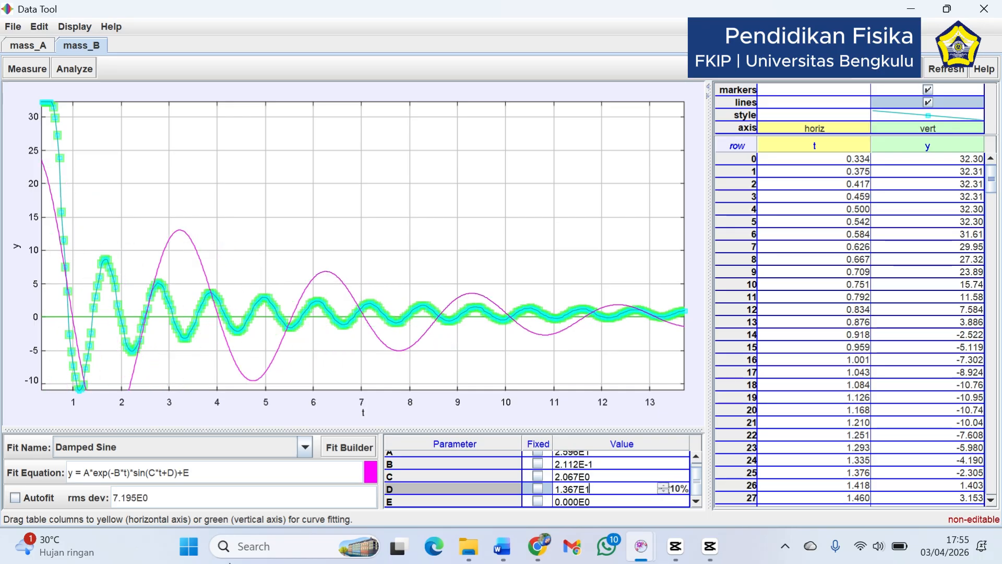
Turn on Autofit to recompute the Damped Sine parameters for mass B's y-t data
{"action": "left_click", "coordinate": [24, 499]}
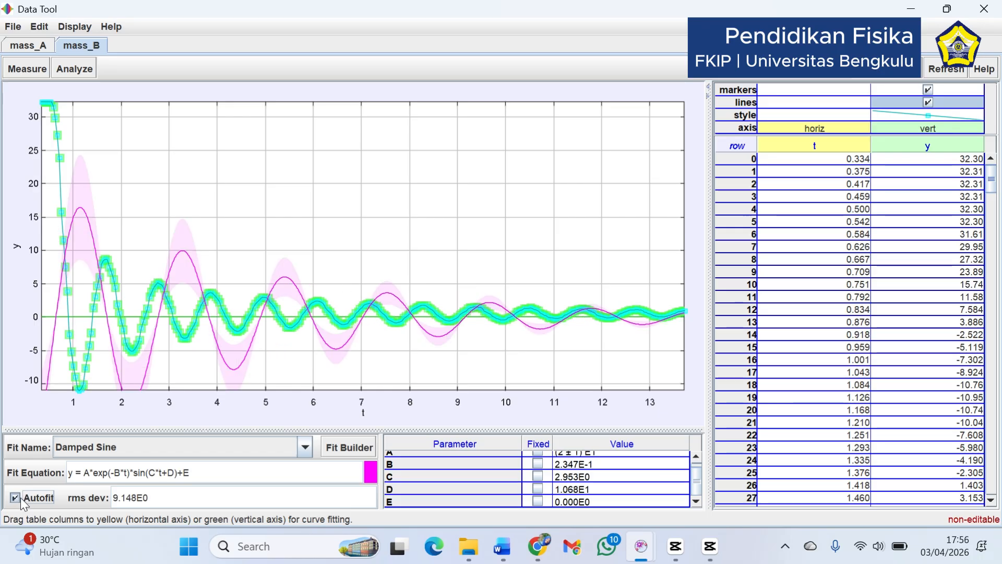
{"action": "left_click_drag", "start_coordinate": [697, 484], "coordinate": [700, 471]}
Manually tune the fit parameters again, setting B to 1.901E-1, C to 3.190E0 and D to 1.282E1, and adjusting A
{"action": "left_click", "coordinate": [616, 472]}
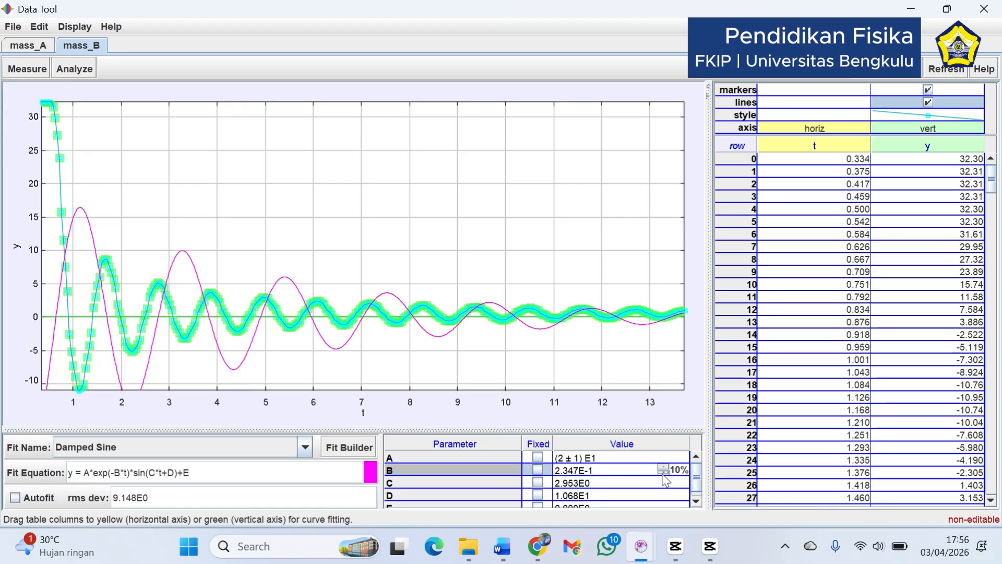
{"action": "left_click", "coordinate": [663, 473]}
{"action": "left_click", "coordinate": [662, 479]}
{"action": "left_click", "coordinate": [662, 485]}
{"action": "left_click", "coordinate": [662, 473]}
{"action": "left_click", "coordinate": [663, 485]}
{"action": "double_click", "coordinate": [663, 493]}
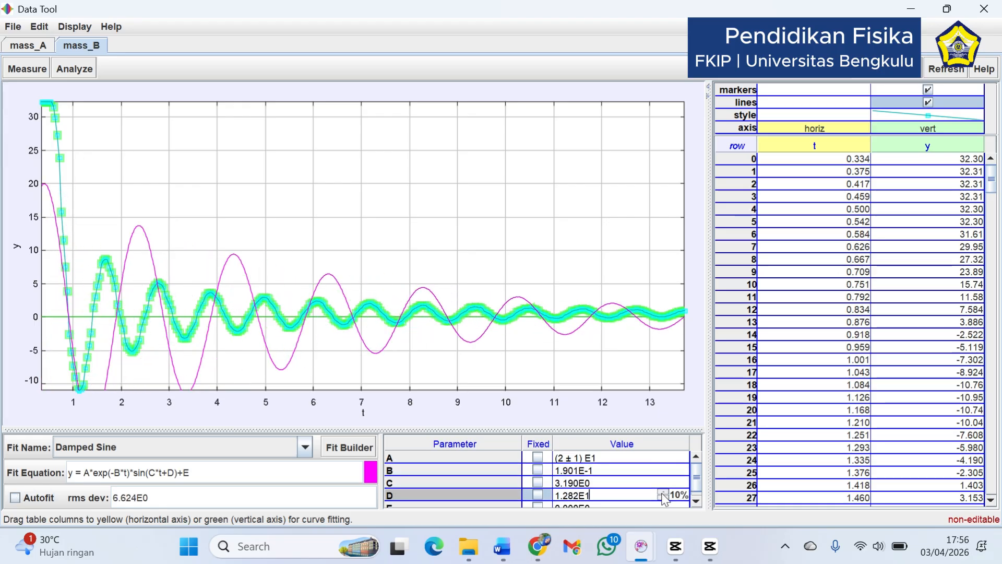
{"action": "left_click", "coordinate": [664, 454]}
{"action": "triple_click", "coordinate": [667, 453]}
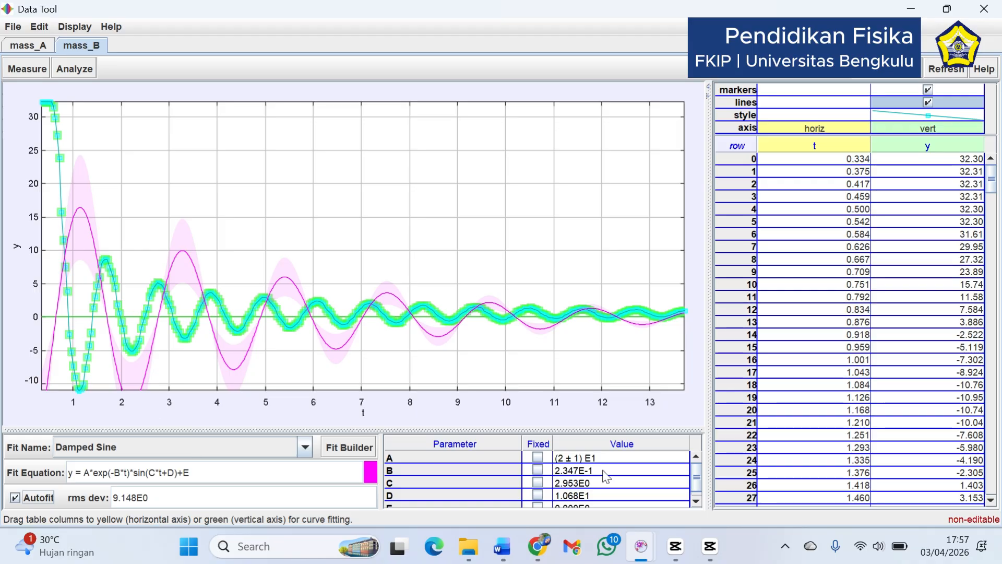
Highlight the fitted value of parameter B in the table to read the damping factor
{"action": "left_click", "coordinate": [582, 471]}
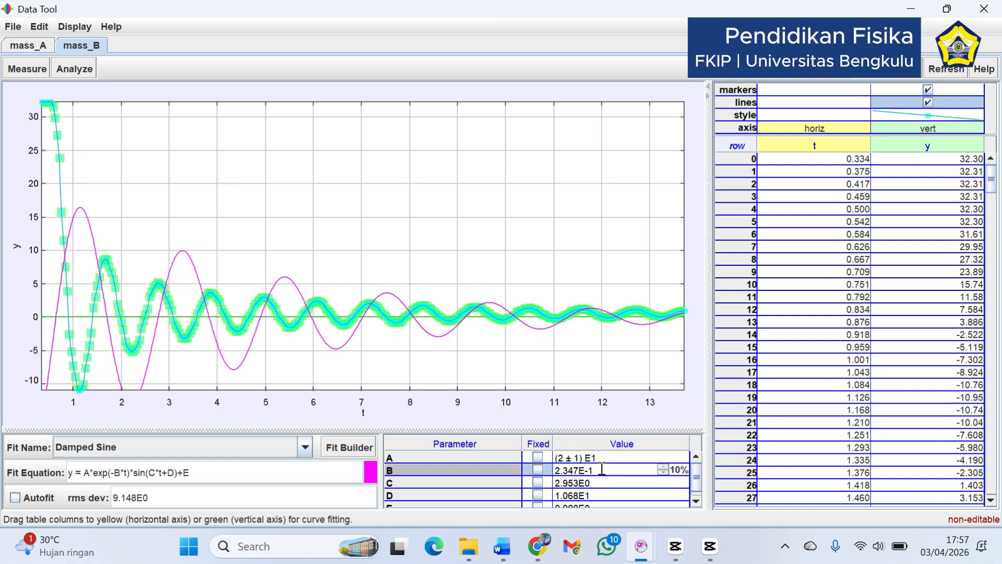
{"action": "left_click_drag", "start_coordinate": [602, 469], "coordinate": [558, 472]}
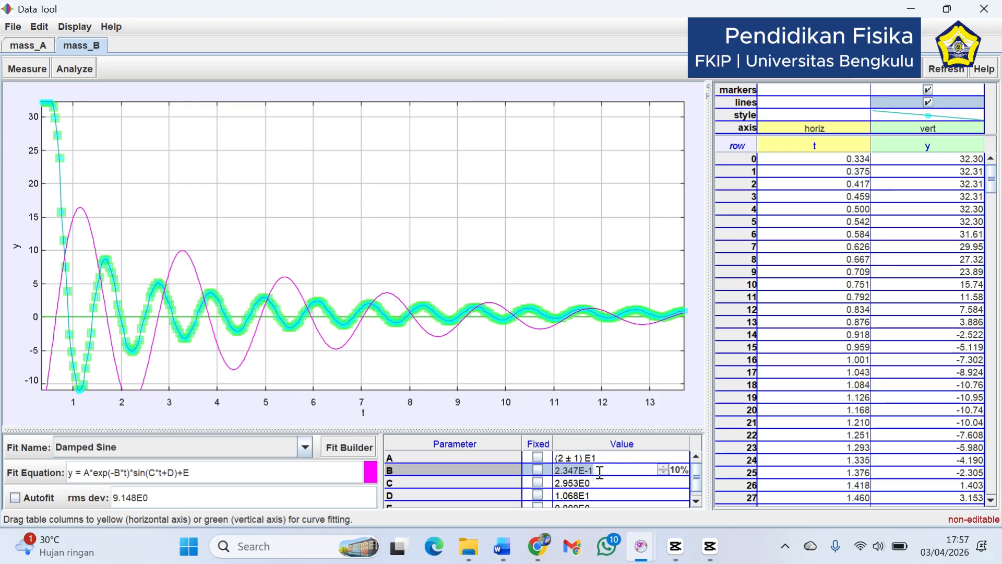
Lower fit parameter B to 2.112E-1 and vary C in 10% increments, ending at 1.181E0
{"action": "left_click", "coordinate": [662, 473]}
{"action": "left_click", "coordinate": [662, 472]}
{"action": "left_click", "coordinate": [662, 468]}
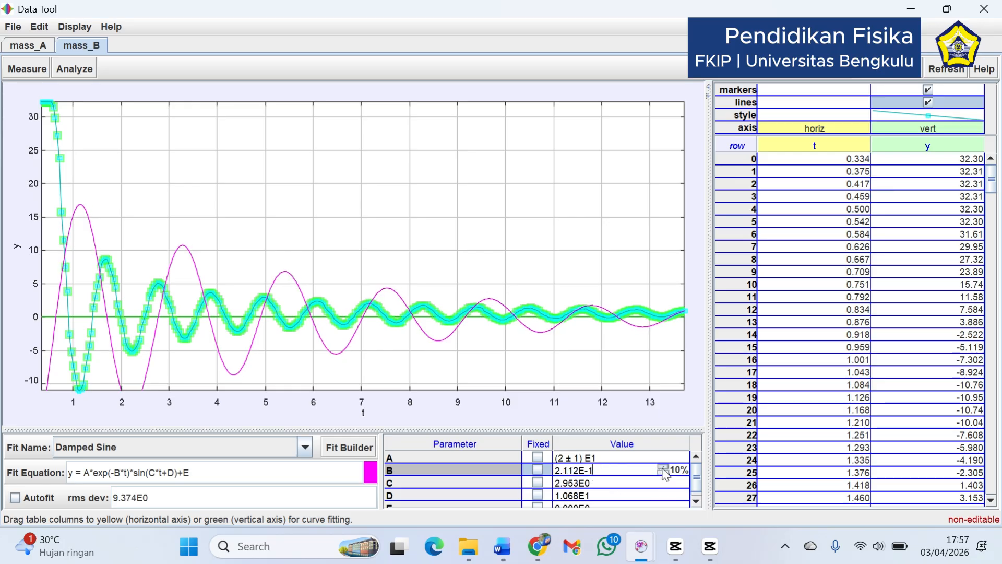
{"action": "left_click", "coordinate": [660, 484]}
{"action": "left_click", "coordinate": [663, 481]}
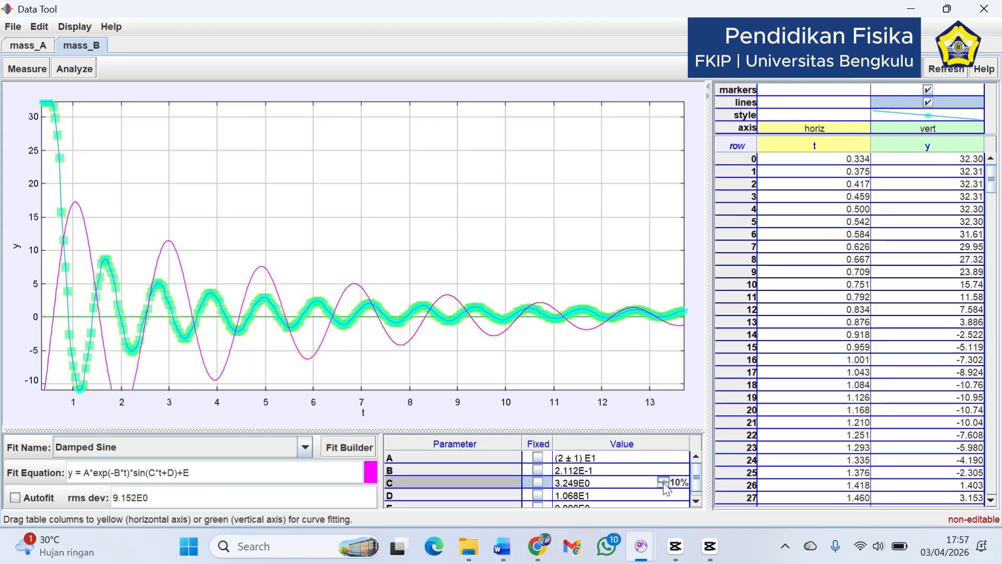
{"action": "left_click", "coordinate": [663, 485]}
{"action": "left_click", "coordinate": [663, 485]}
{"action": "left_click", "coordinate": [663, 485]}
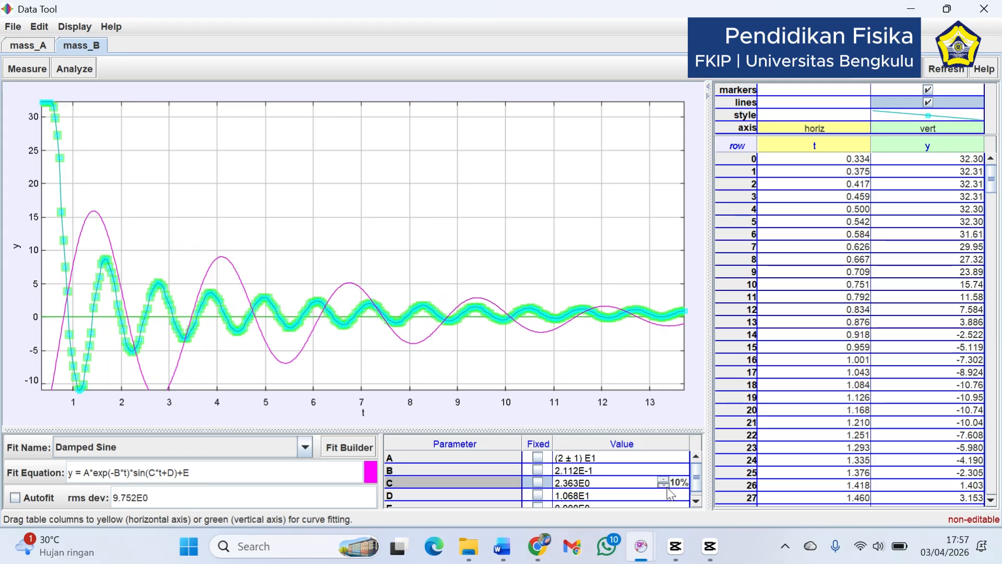
{"action": "left_click", "coordinate": [662, 485]}
{"action": "left_click", "coordinate": [663, 485]}
{"action": "left_click", "coordinate": [663, 485]}
{"action": "left_click", "coordinate": [663, 485]}
{"action": "left_click", "coordinate": [663, 485]}
Raise parameter B to 2.323E-1 and C to 2.717E0 in 10% increments
{"action": "left_click", "coordinate": [666, 473]}
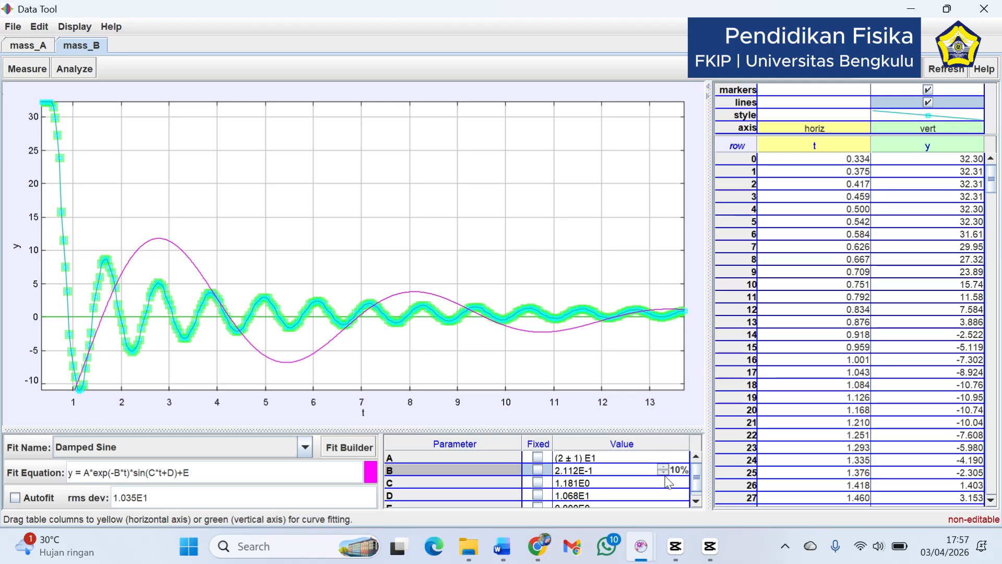
{"action": "left_click", "coordinate": [663, 468]}
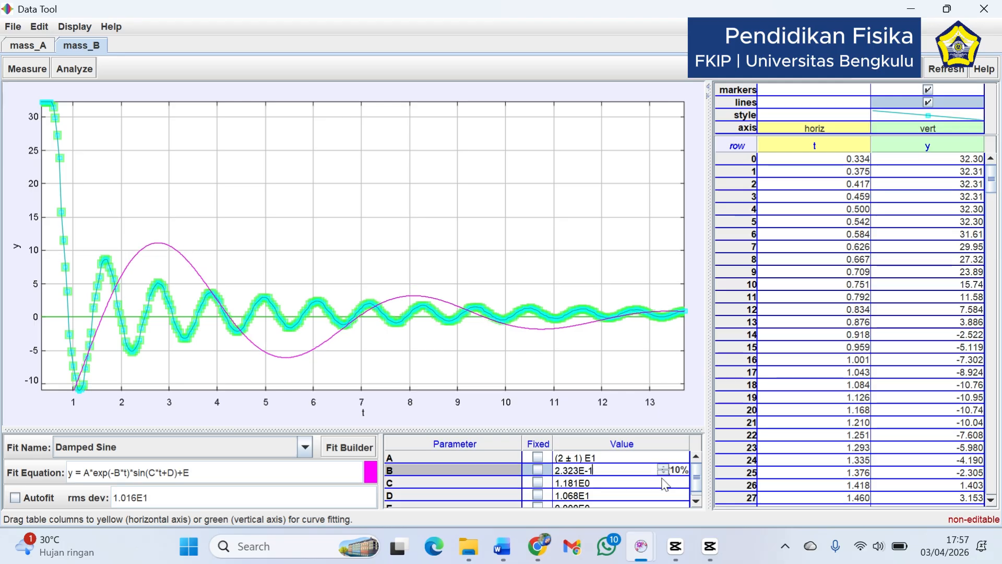
{"action": "left_click", "coordinate": [664, 483]}
{"action": "left_click", "coordinate": [663, 480]}
{"action": "left_click_drag", "start_coordinate": [663, 480], "coordinate": [663, 480]}
{"action": "left_click", "coordinate": [663, 481]}
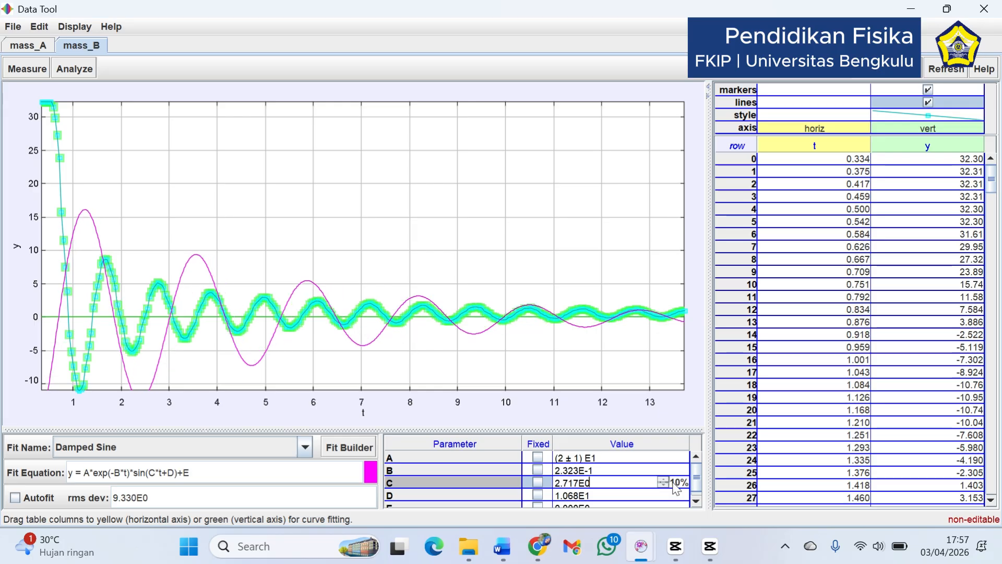
Change the parameter increment to 1.0% and raise C to 2.880E0
{"action": "left_click", "coordinate": [680, 483]}
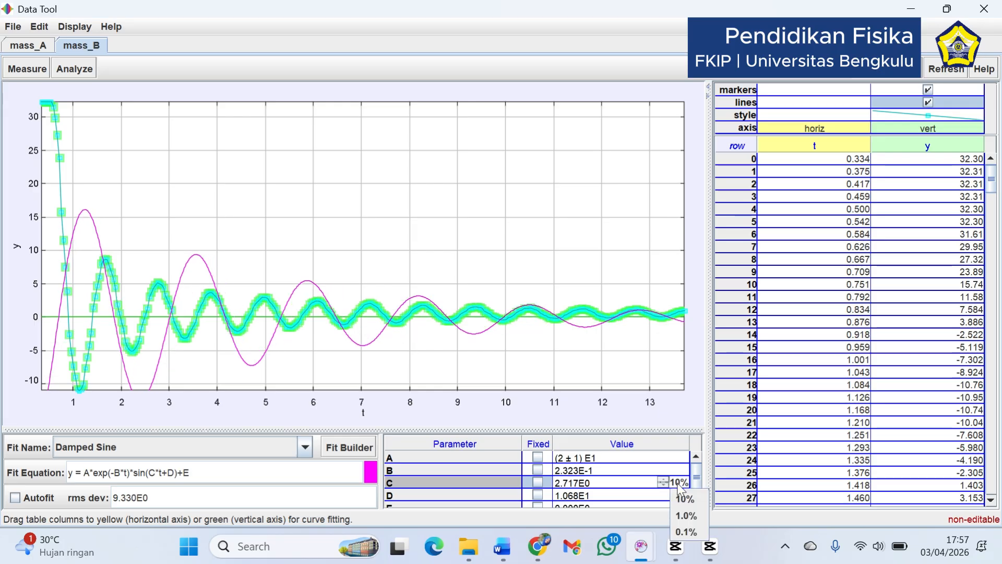
{"action": "left_click", "coordinate": [689, 517]}
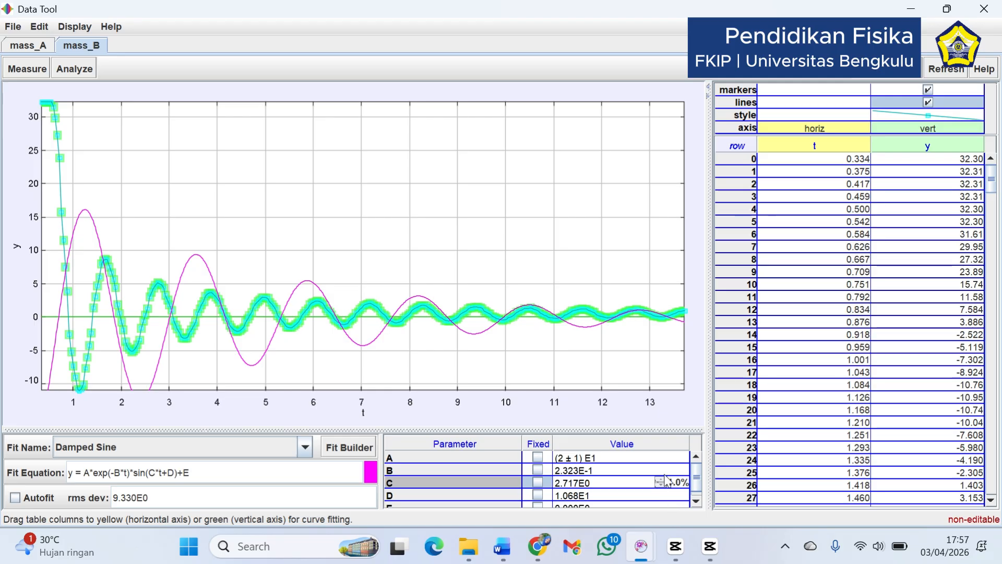
{"action": "key", "text": "Up"}
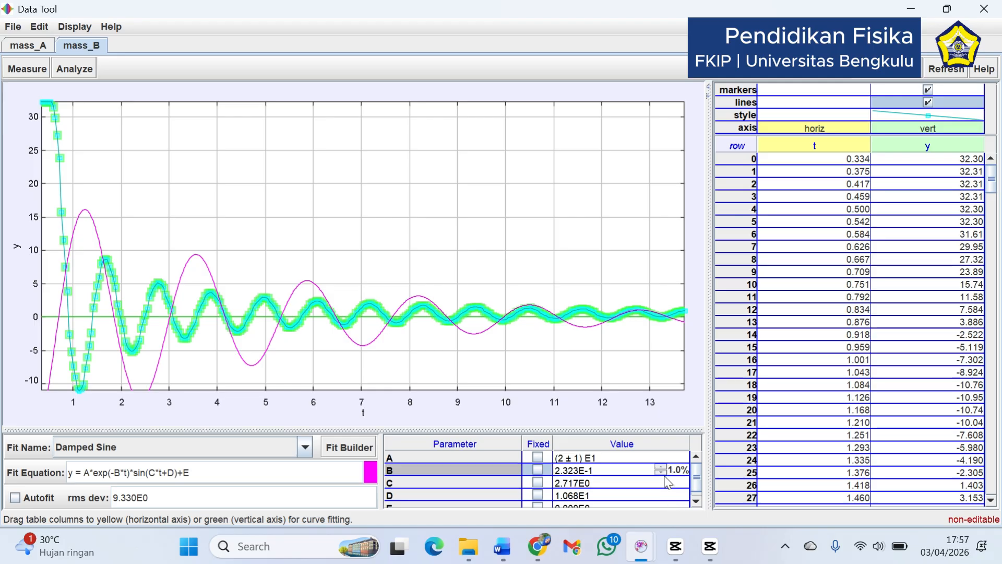
{"action": "left_click", "coordinate": [662, 480]}
{"action": "left_click", "coordinate": [662, 481]}
{"action": "left_click", "coordinate": [662, 480]}
{"action": "left_click", "coordinate": [662, 480]}
{"action": "left_click", "coordinate": [662, 481]}
{"action": "left_click", "coordinate": [662, 481]}
{"action": "left_click", "coordinate": [662, 481]}
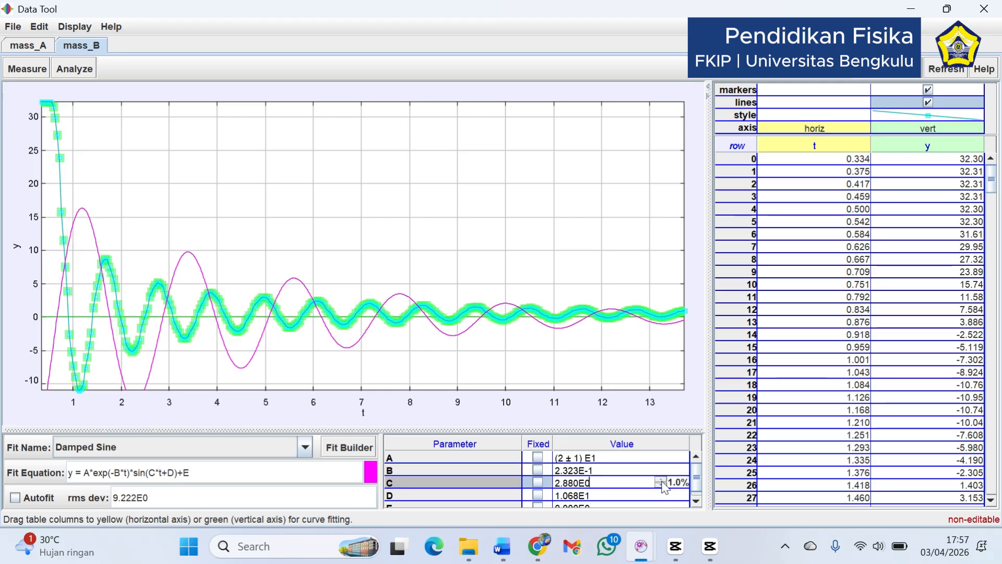
Return the increment to 10% and raise C to 5.760E0 to match the curve's frequency to the data
{"action": "left_click", "coordinate": [678, 482]}
{"action": "left_click", "coordinate": [687, 509]}
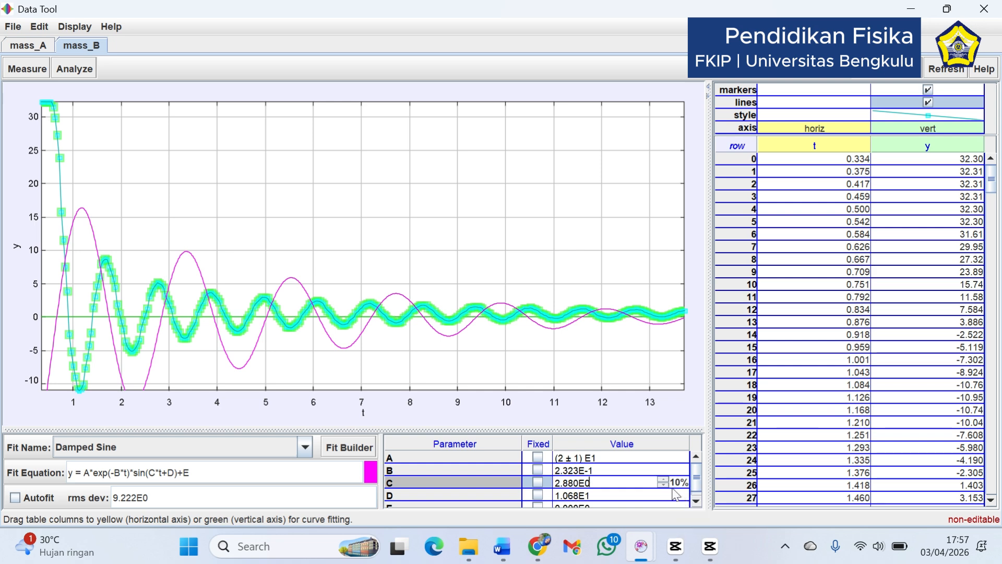
{"action": "left_click", "coordinate": [662, 480]}
{"action": "left_click", "coordinate": [662, 481]}
{"action": "left_click", "coordinate": [662, 481]}
{"action": "left_click", "coordinate": [662, 480]}
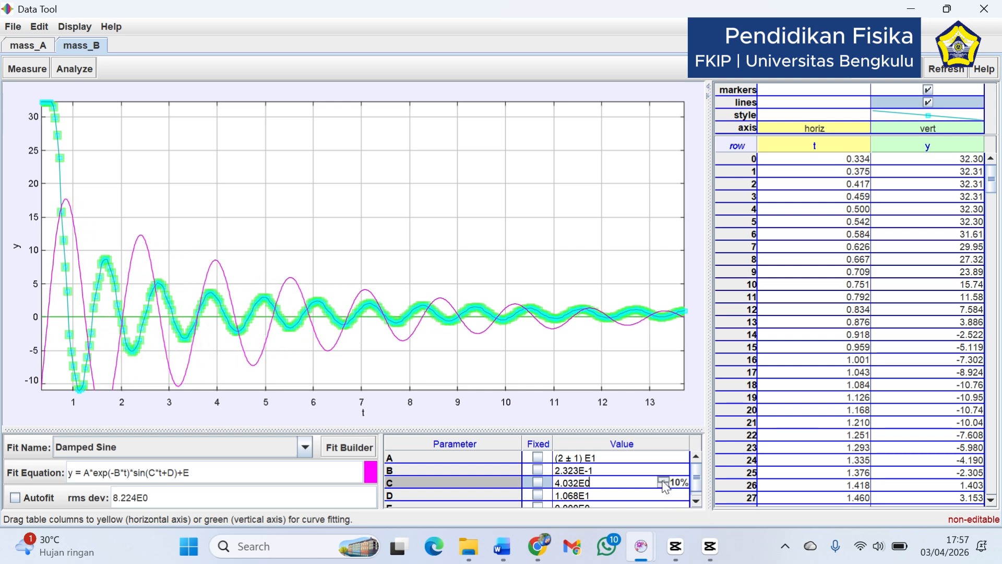
{"action": "left_click", "coordinate": [662, 481]}
{"action": "left_click", "coordinate": [661, 480]}
{"action": "left_click", "coordinate": [662, 481]}
{"action": "left_click", "coordinate": [662, 481]}
{"action": "left_click", "coordinate": [662, 481]}
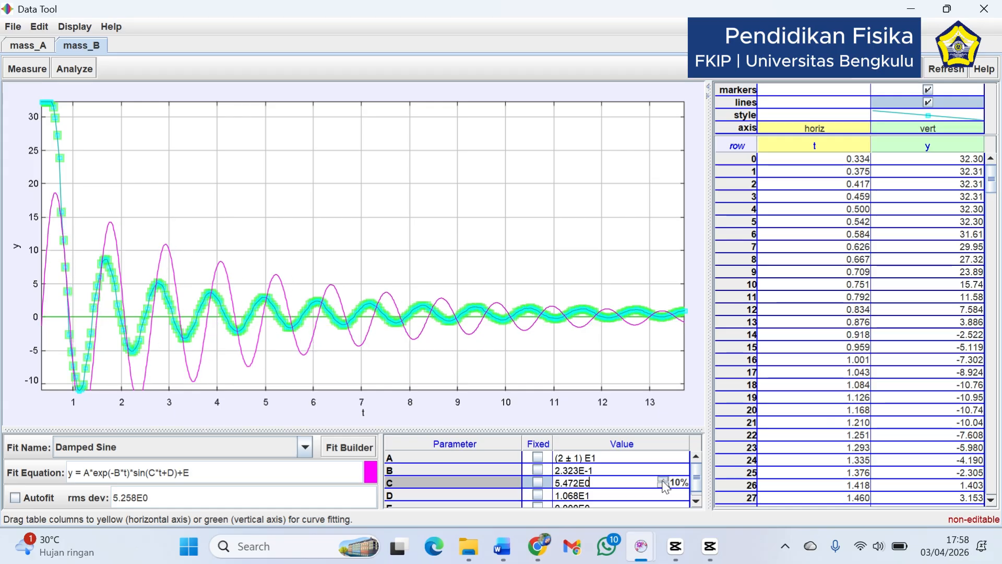
{"action": "left_click", "coordinate": [662, 480]}
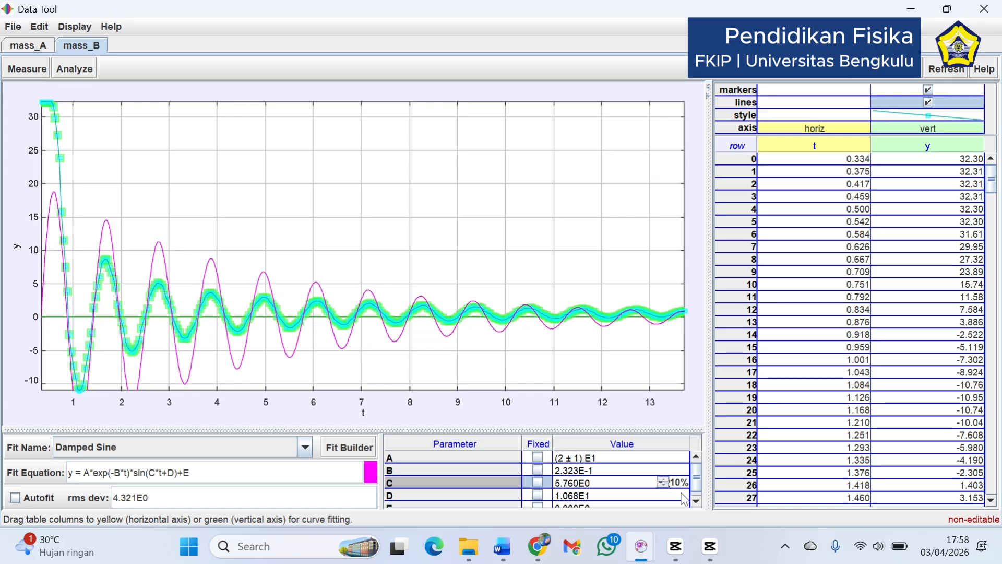
Vary the phase parameter D in 10% increments, raising it to 1.388E1 and then lowering it again
{"action": "left_click", "coordinate": [696, 502]}
{"action": "left_click", "coordinate": [665, 491]}
{"action": "left_click", "coordinate": [663, 491]}
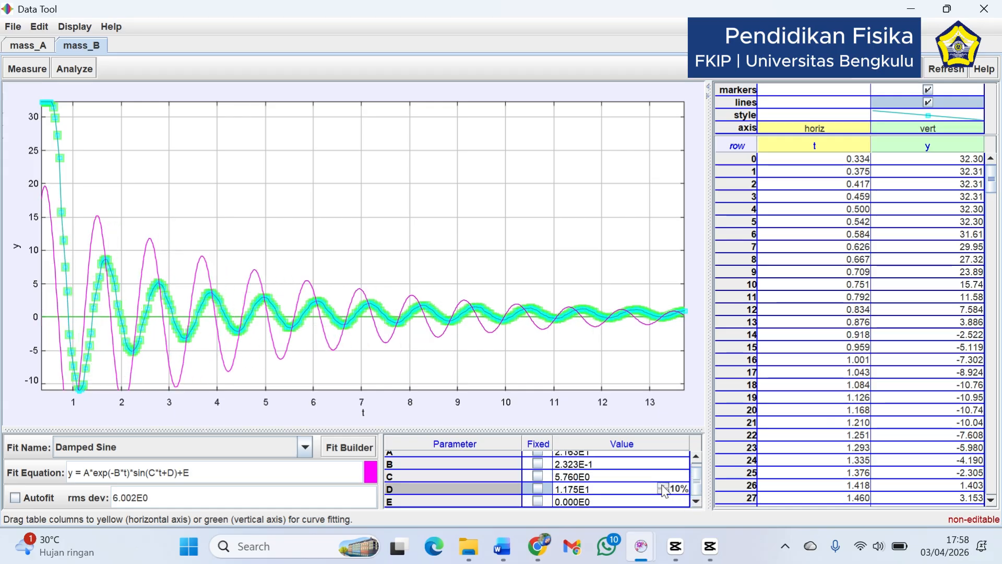
{"action": "left_click", "coordinate": [663, 491]}
{"action": "left_click", "coordinate": [663, 491]}
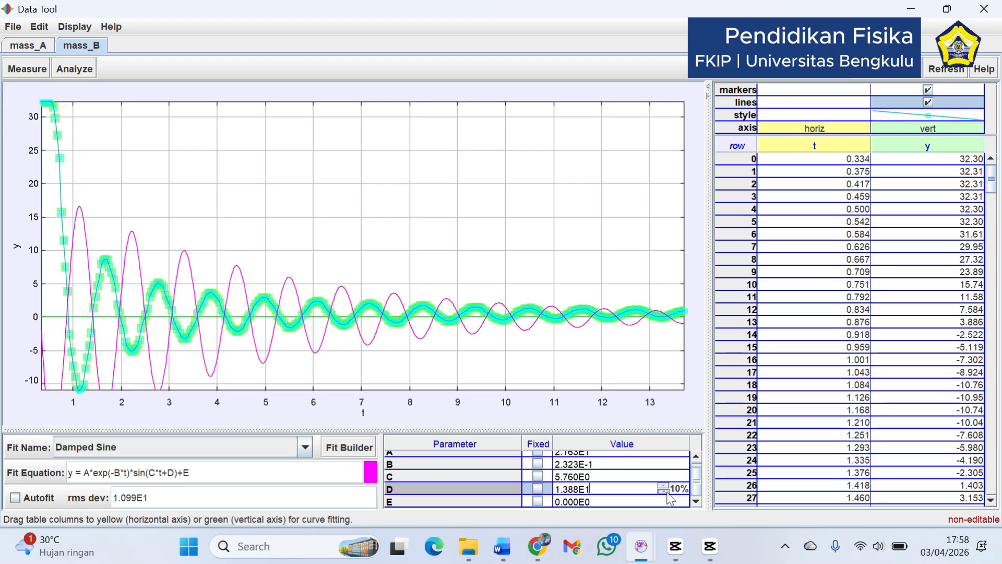
{"action": "left_click", "coordinate": [664, 491]}
{"action": "left_click", "coordinate": [664, 492]}
{"action": "left_click", "coordinate": [664, 492]}
{"action": "left_click", "coordinate": [664, 492]}
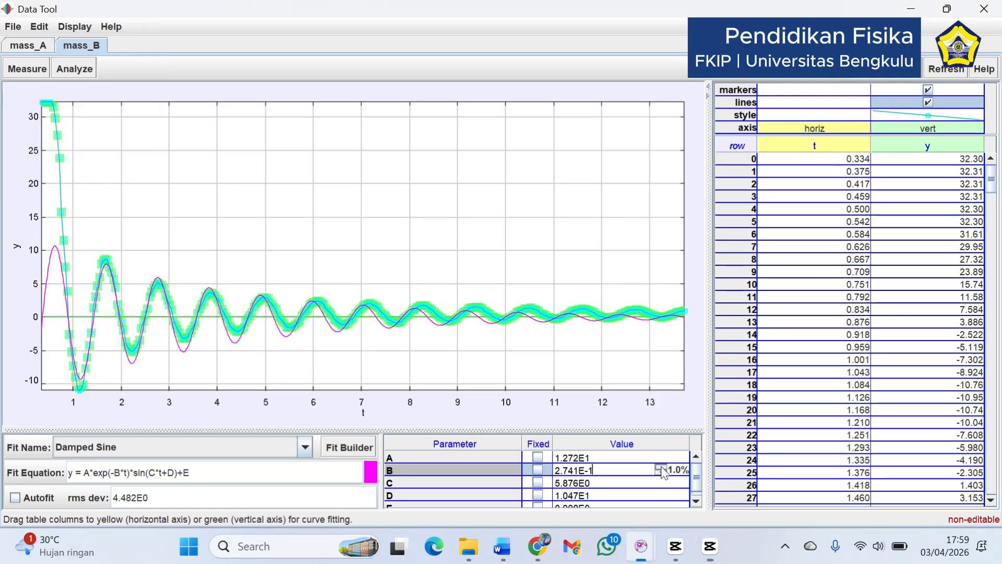
Vary damping parameter B in 1.0% increments up to 3.066E-1 and back down to 2.857E-1
{"action": "left_click", "coordinate": [662, 469]}
{"action": "left_click", "coordinate": [662, 468]}
{"action": "left_click", "coordinate": [662, 469]}
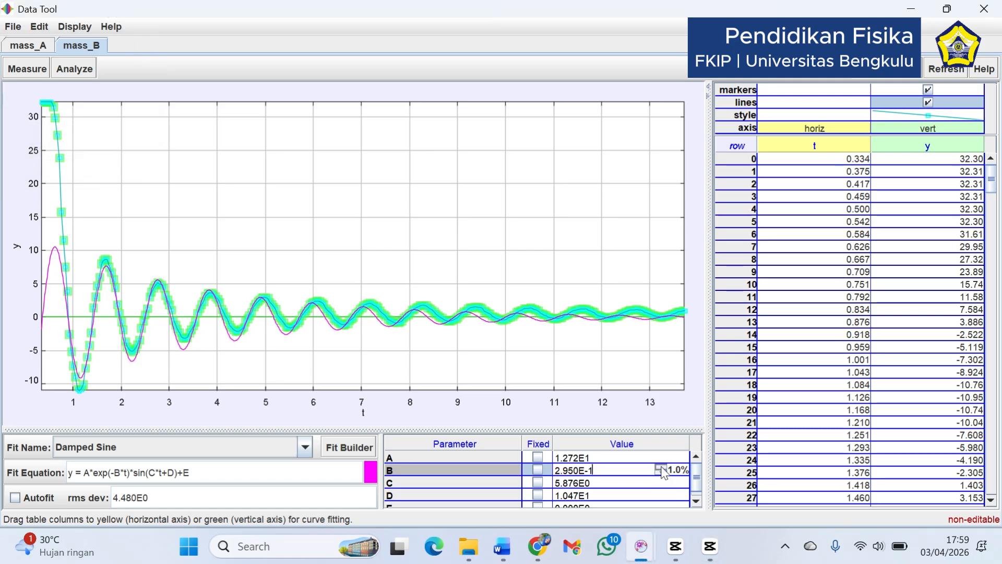
{"action": "left_click", "coordinate": [662, 468]}
{"action": "left_click", "coordinate": [661, 472]}
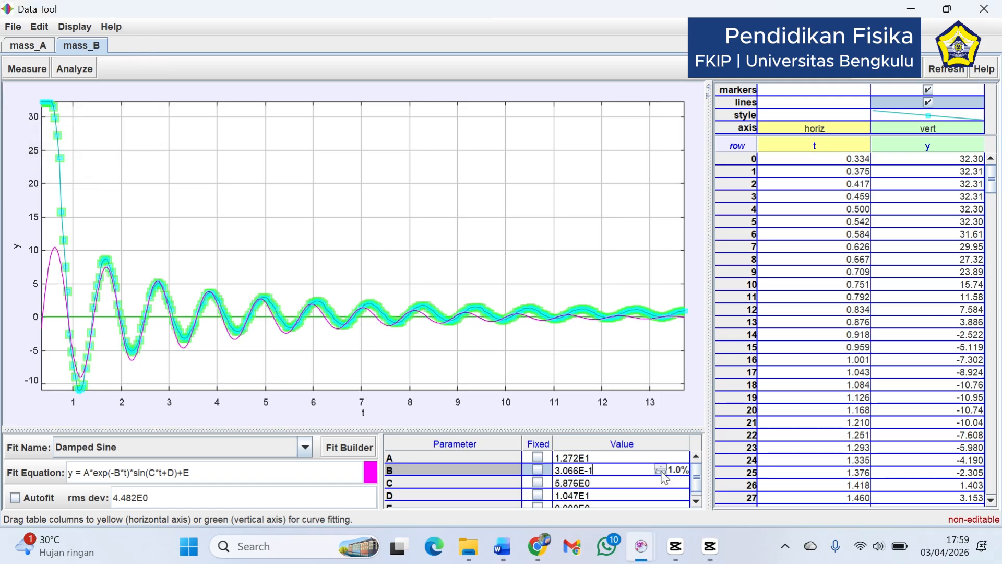
{"action": "left_click", "coordinate": [662, 473]}
{"action": "left_click", "coordinate": [662, 473]}
{"action": "left_click", "coordinate": [662, 473]}
{"action": "left_click", "coordinate": [662, 472]}
{"action": "left_click", "coordinate": [662, 472]}
{"action": "left_click", "coordinate": [662, 473]}
Fine-tune parameter C in 1.0% increments, ending at 5.817E0
{"action": "left_click", "coordinate": [662, 480]}
{"action": "left_click", "coordinate": [662, 480]}
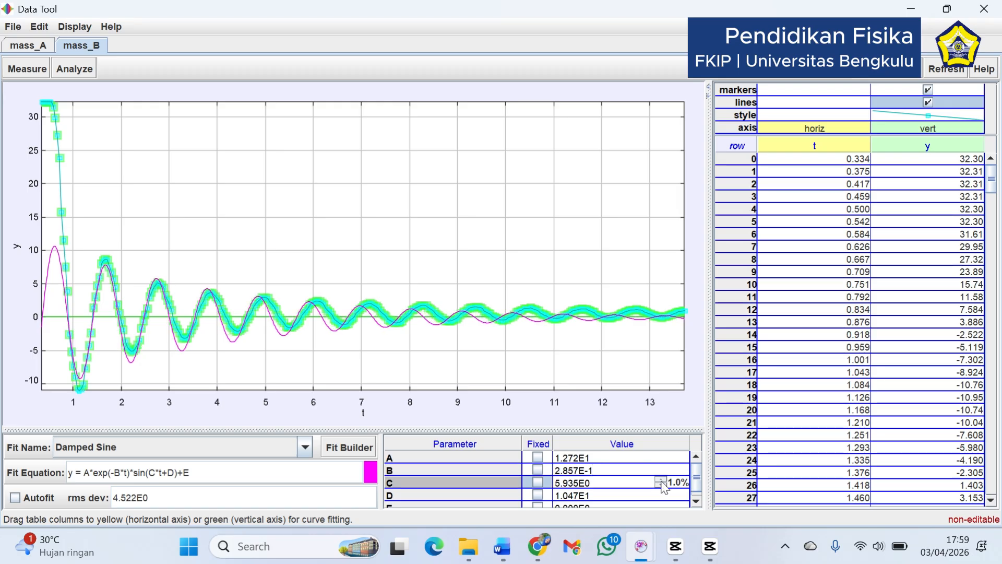
{"action": "left_click", "coordinate": [662, 480]}
{"action": "left_click", "coordinate": [661, 486]}
{"action": "left_click", "coordinate": [661, 486]}
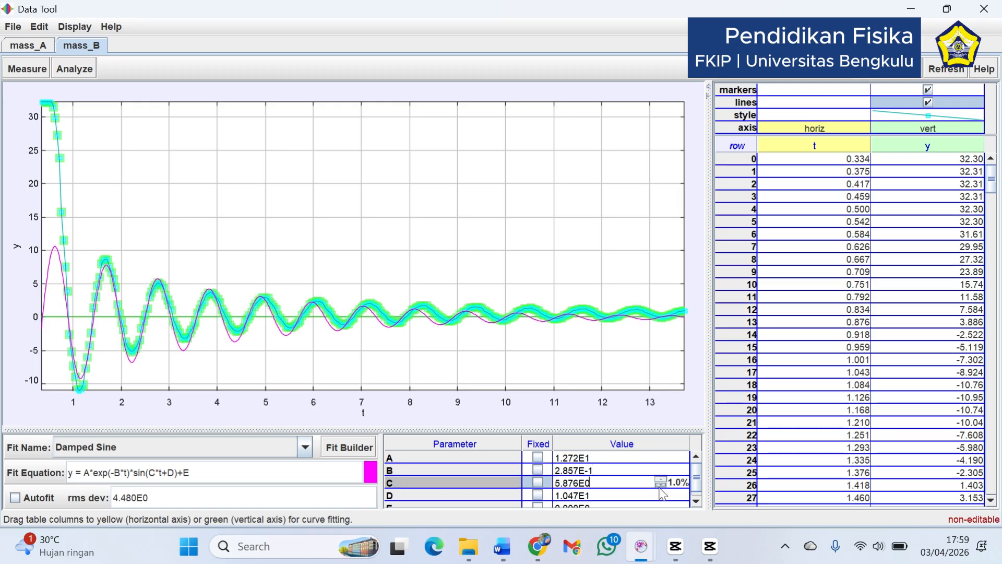
{"action": "left_click", "coordinate": [661, 486]}
{"action": "left_click", "coordinate": [661, 486]}
{"action": "left_click", "coordinate": [662, 479]}
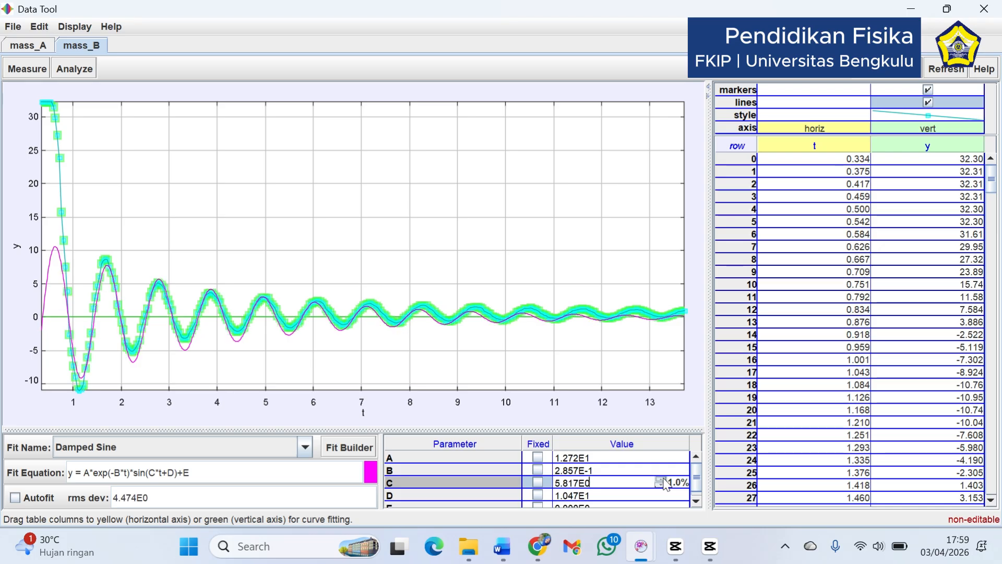
Vary parameter D in 1.0% increments to shift the curve's phase, ending at 1.015E1
{"action": "left_click", "coordinate": [667, 499]}
{"action": "left_click", "coordinate": [661, 493]}
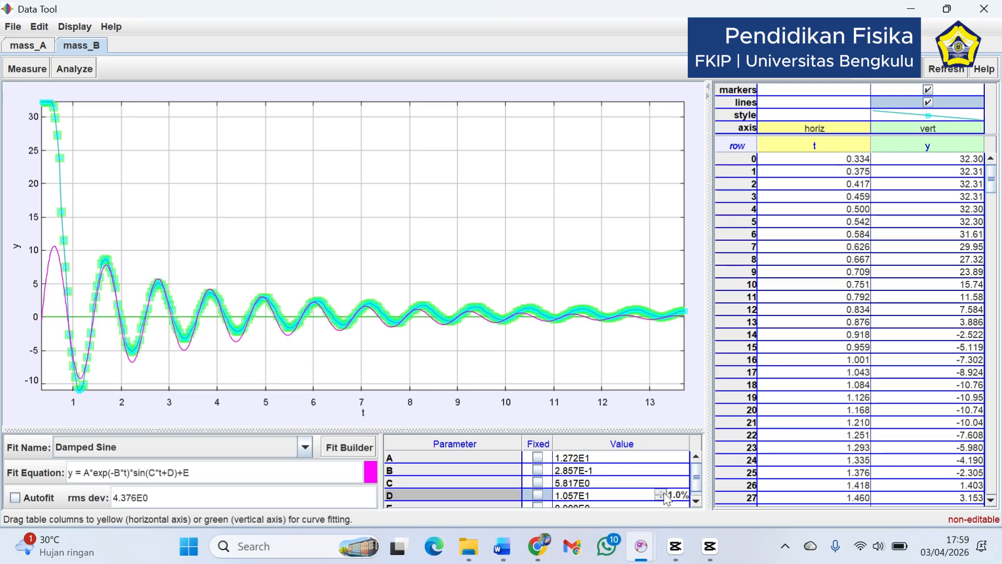
{"action": "left_click", "coordinate": [661, 492]}
{"action": "left_click", "coordinate": [661, 492]}
{"action": "left_click", "coordinate": [661, 499]}
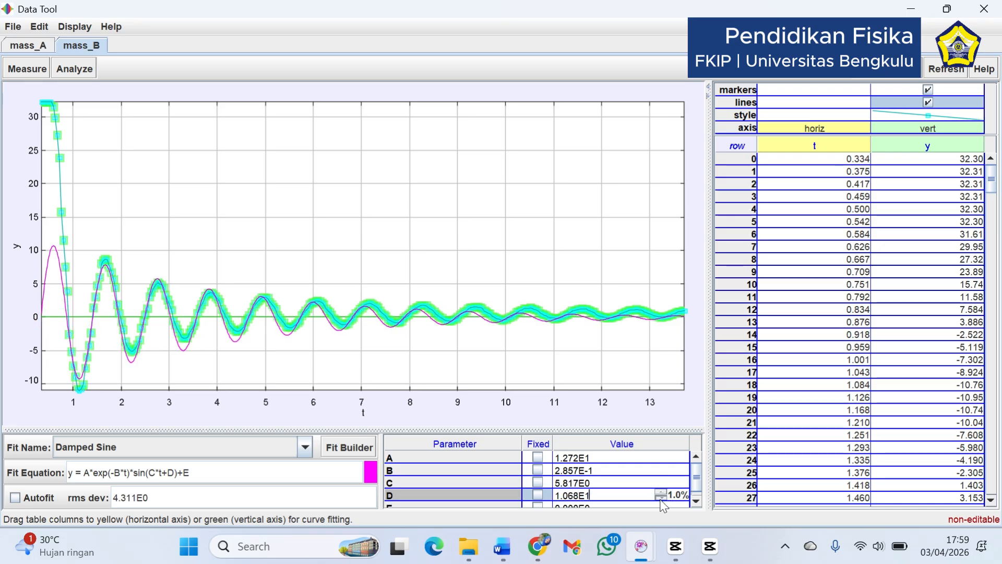
{"action": "left_click", "coordinate": [662, 492]}
{"action": "left_click", "coordinate": [662, 492]}
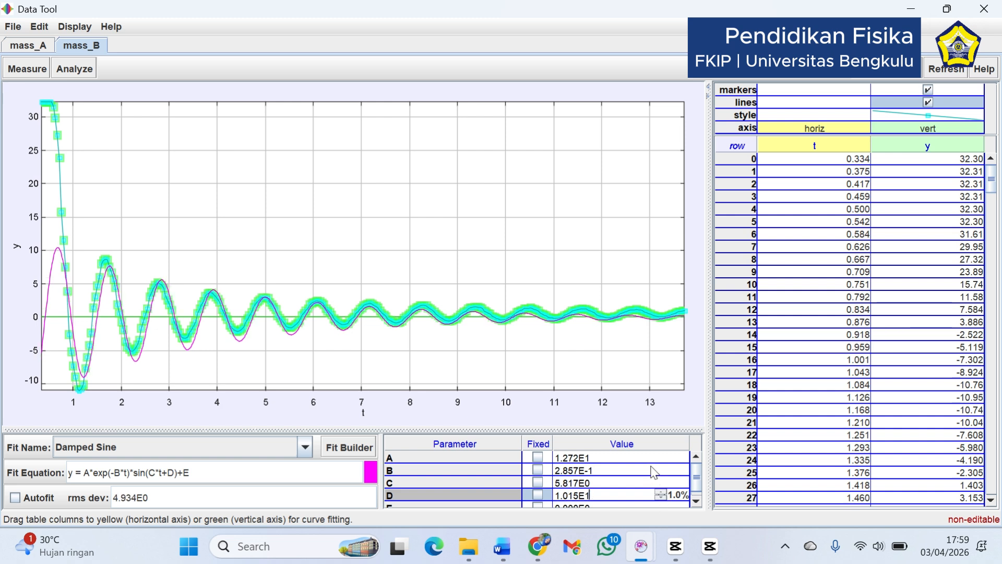
Lower parameter B to 2.829E-1 and fine-tune C to 5.934E0 in 1.0% increments
{"action": "left_click", "coordinate": [652, 467]}
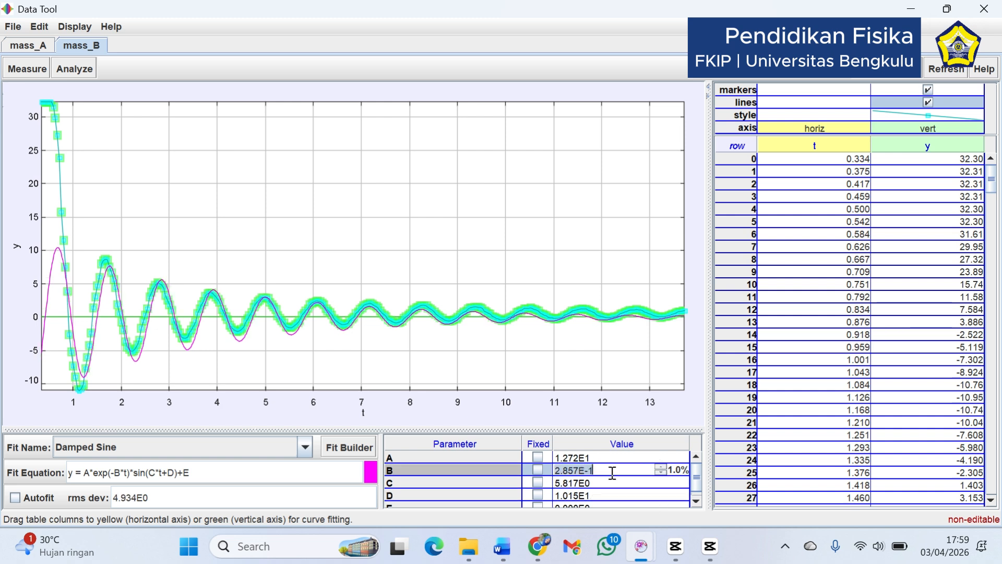
{"action": "left_click", "coordinate": [661, 472]}
{"action": "left_click", "coordinate": [661, 486]}
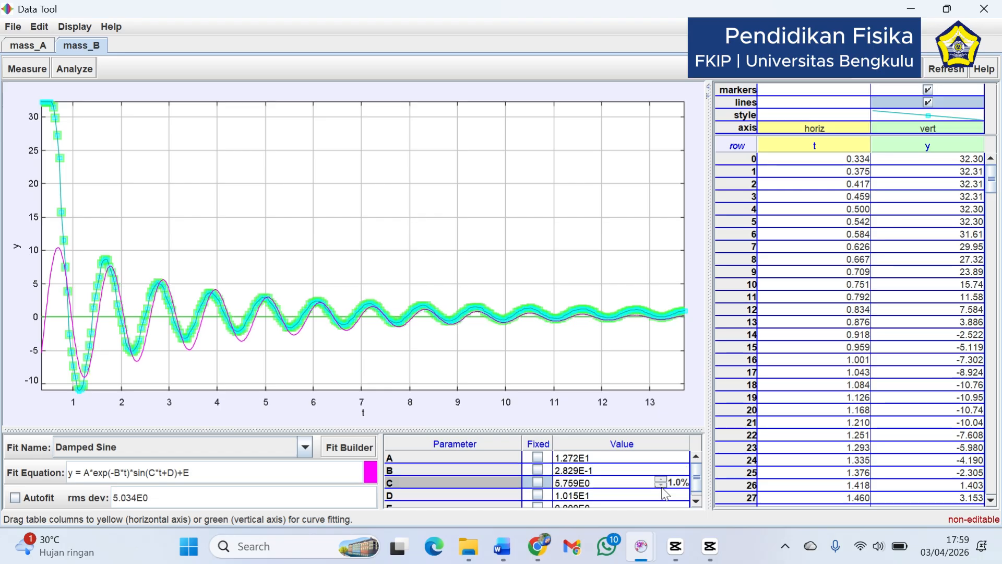
{"action": "left_click", "coordinate": [662, 487]}
{"action": "left_click", "coordinate": [660, 479]}
{"action": "left_click", "coordinate": [661, 480]}
{"action": "left_click", "coordinate": [661, 479]}
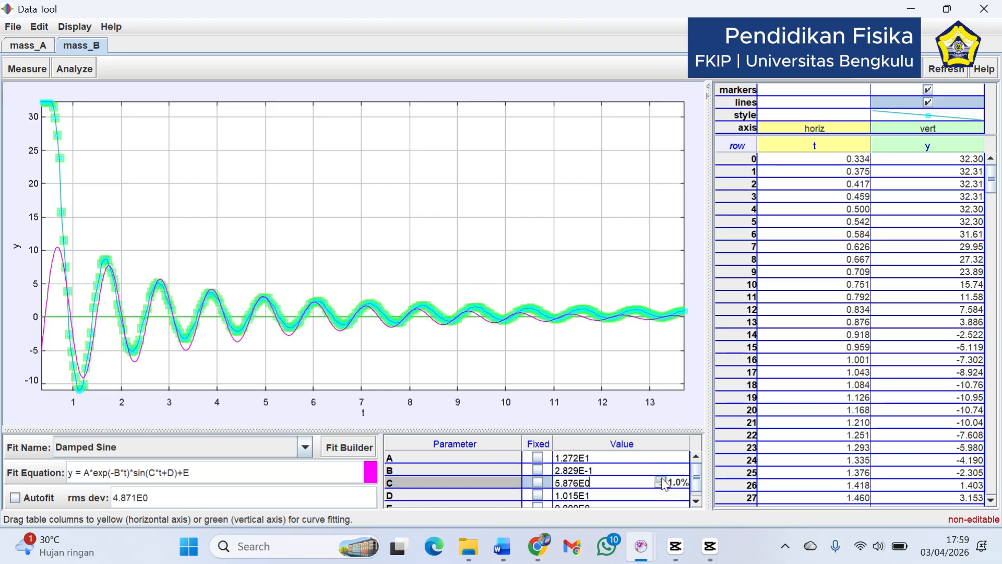
{"action": "left_click", "coordinate": [661, 479]}
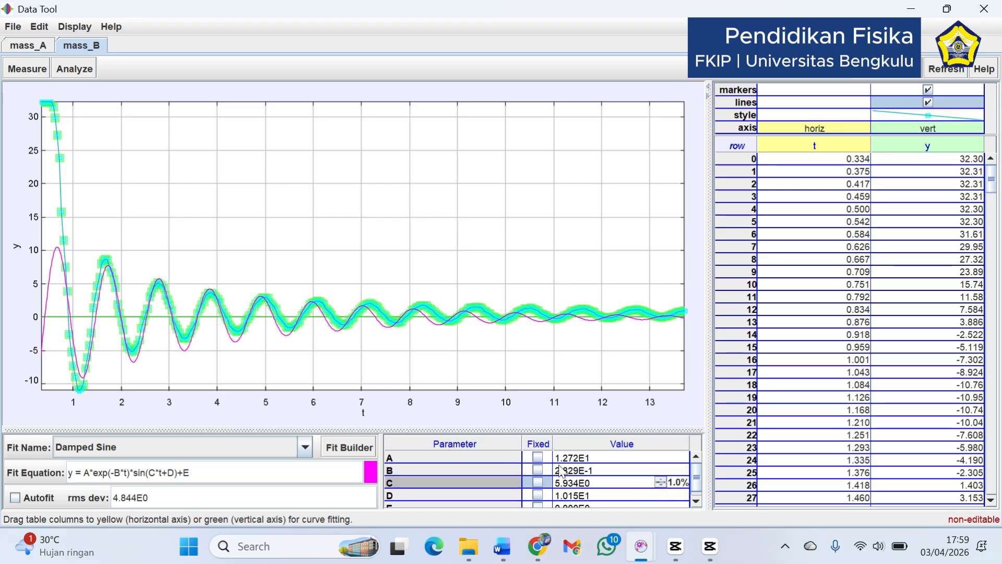
Review the fitted values of parameters A, D and C in the parameter table
{"action": "left_click", "coordinate": [575, 458]}
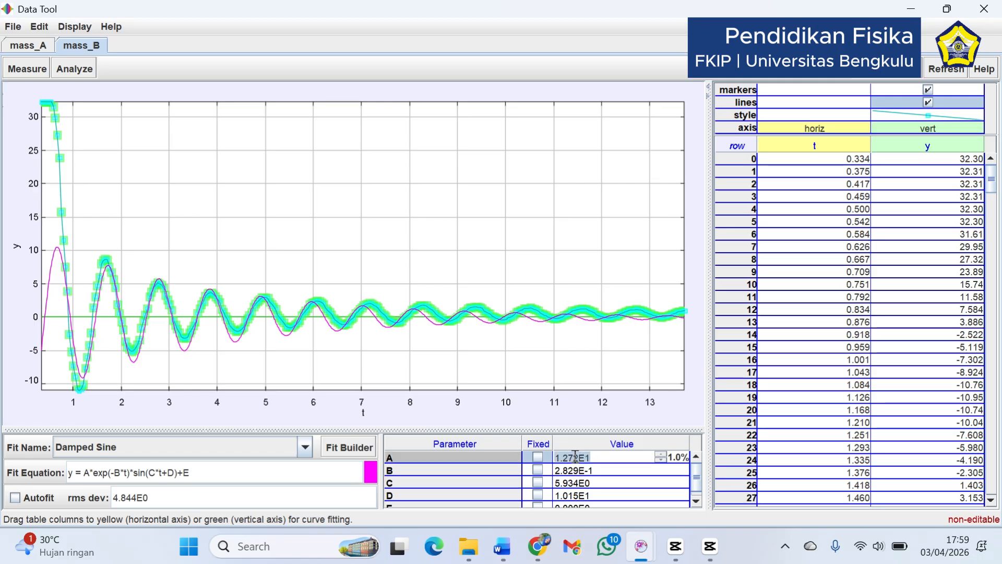
{"action": "left_click", "coordinate": [575, 493]}
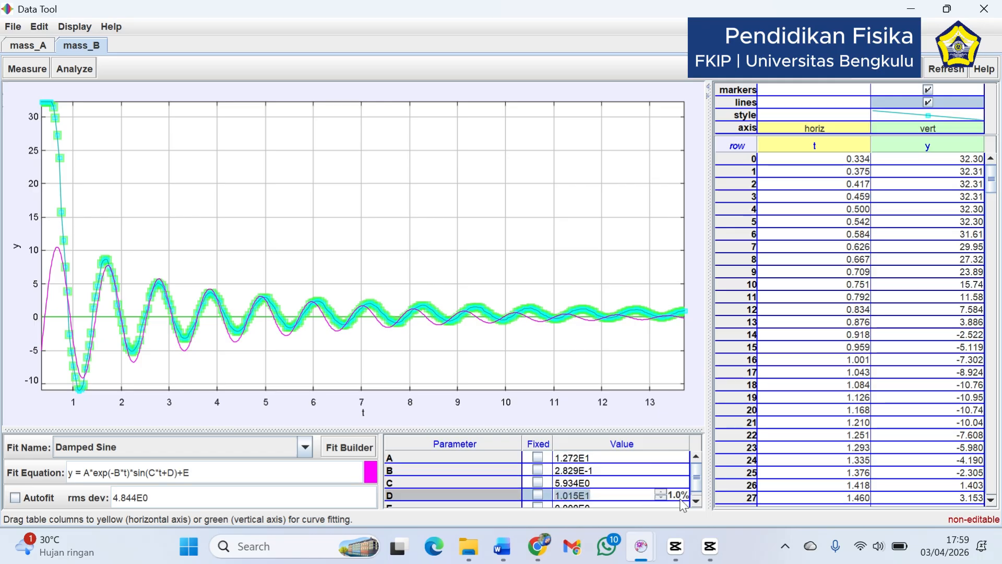
{"action": "left_click", "coordinate": [696, 502]}
{"action": "left_click", "coordinate": [614, 481]}
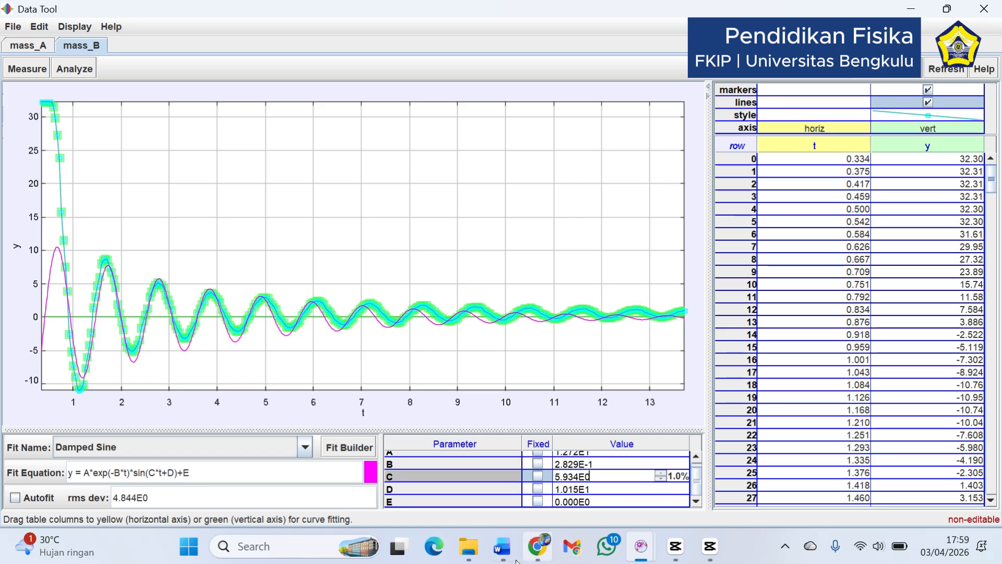
Switch to the Word practicum guide and examine the results table's Udara damping factor cell and the damping coefficient b column
{"action": "mouse_move", "coordinate": [503, 547]}
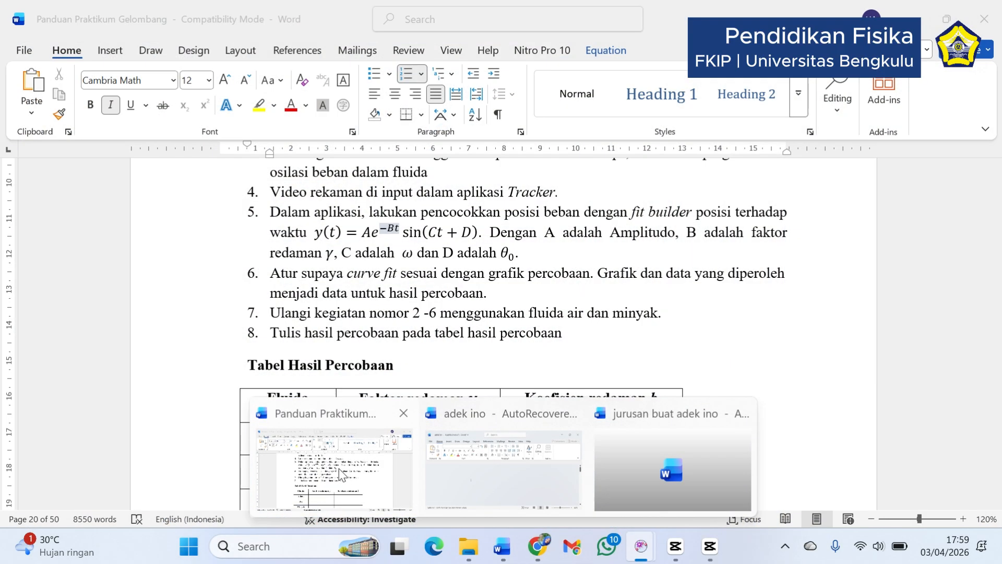
{"action": "left_click", "coordinate": [340, 469]}
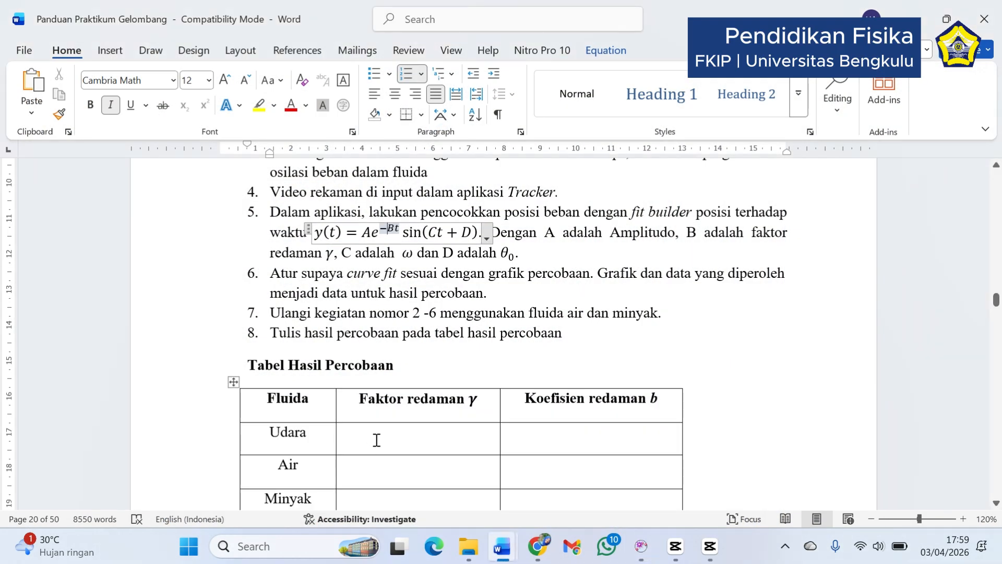
{"action": "left_click", "coordinate": [380, 432]}
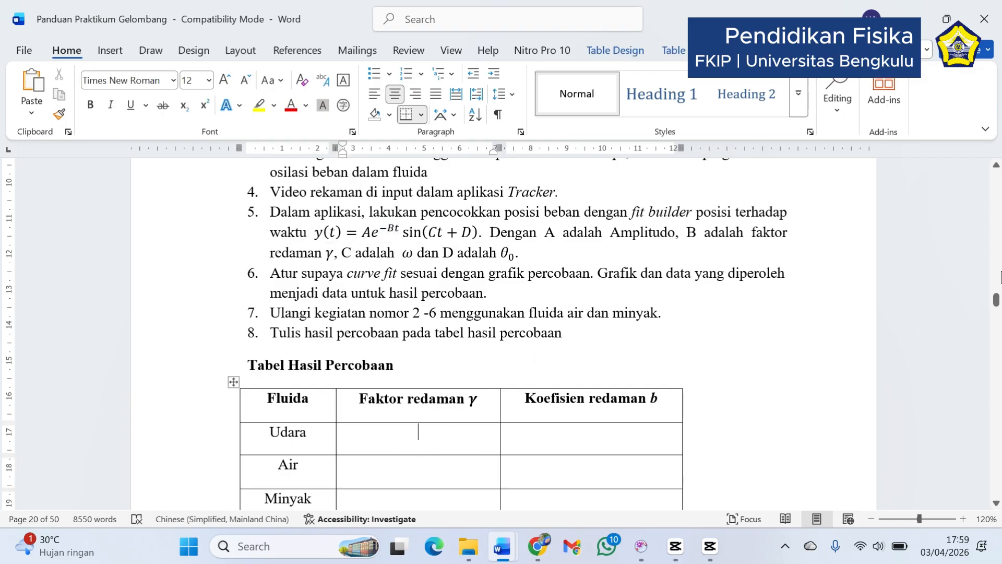
{"action": "left_click", "coordinate": [581, 410]}
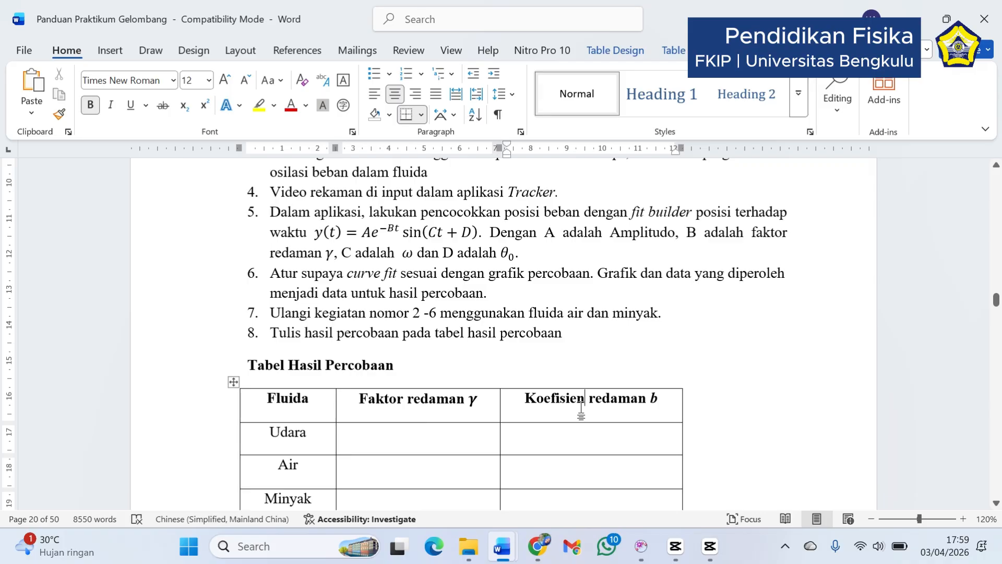
Find the definition γ = b/2m between Equations 13 and 14 in the guide's theory section and examine its terms
{"action": "scroll", "coordinate": [998, 269], "scroll_direction": "up", "scroll_amount": 20}
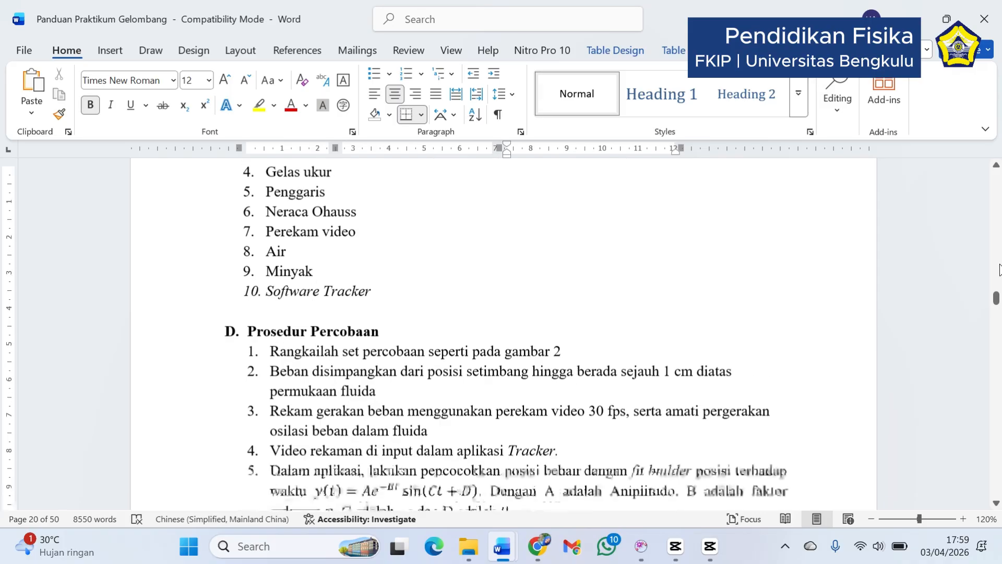
{"action": "scroll", "coordinate": [999, 269], "scroll_direction": "up", "scroll_amount": 15}
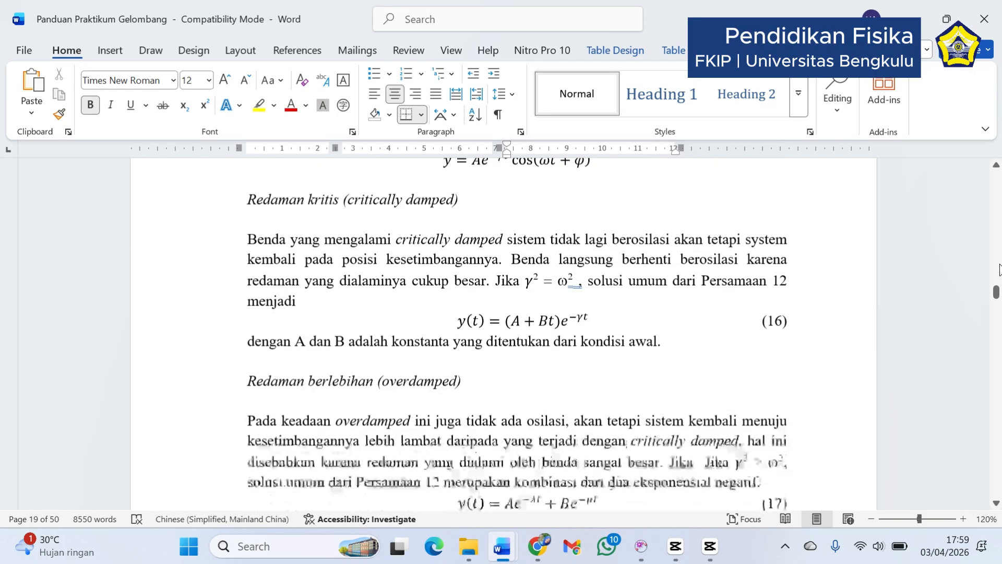
{"action": "scroll", "coordinate": [999, 245], "scroll_direction": "up", "scroll_amount": 15}
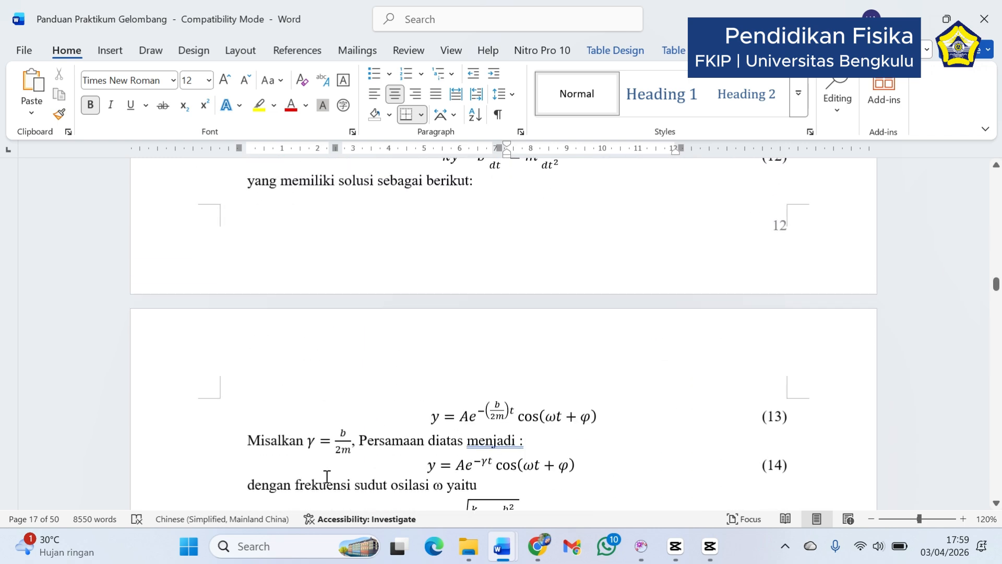
{"action": "left_click_drag", "start_coordinate": [306, 447], "coordinate": [329, 448]}
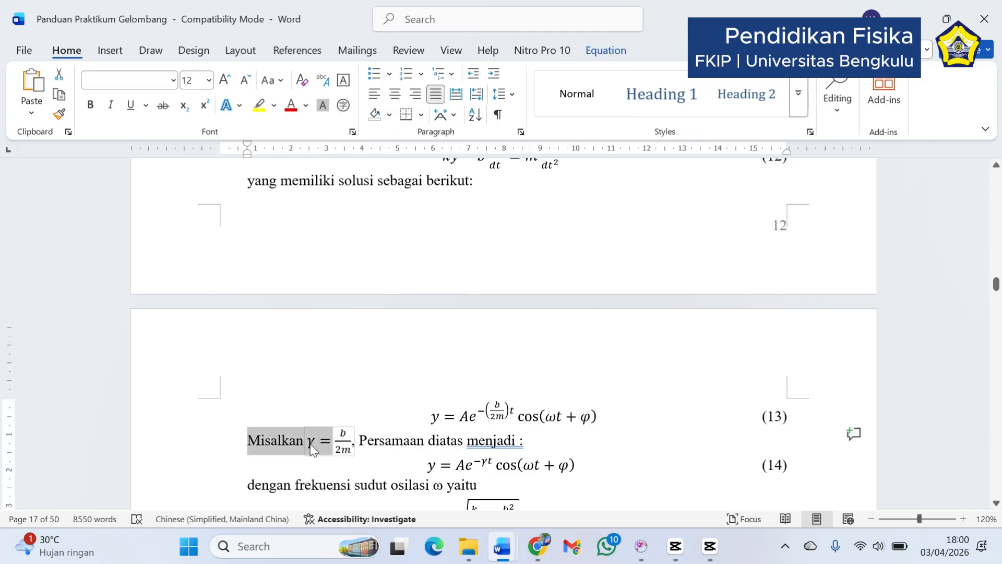
{"action": "left_click", "coordinate": [314, 447]}
{"action": "left_click", "coordinate": [346, 431]}
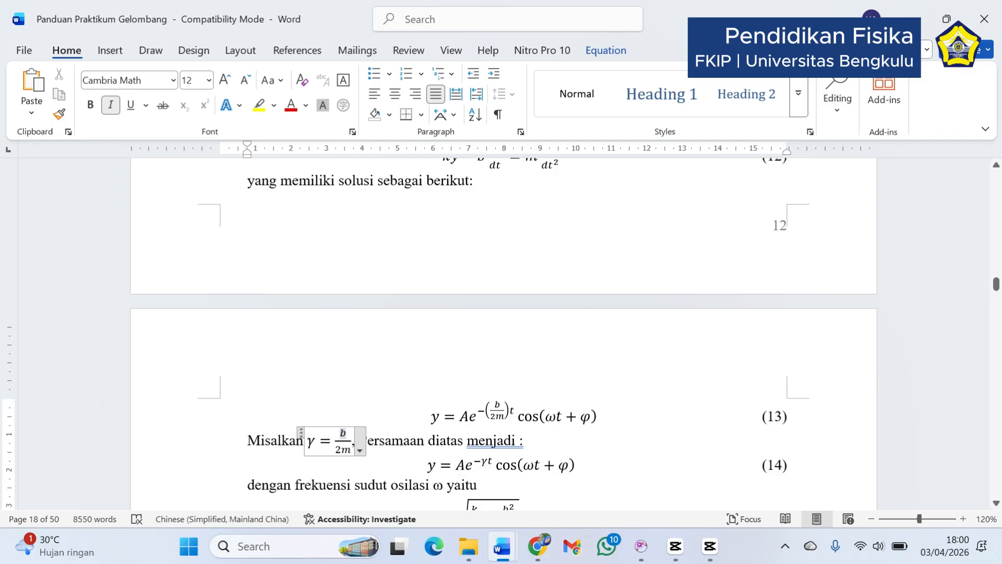
Return to the results table, check its damping factor γ and coefficient b columns, and switch back to Tracker's Data Tool
{"action": "scroll", "coordinate": [504, 335], "scroll_direction": "down", "scroll_amount": 15}
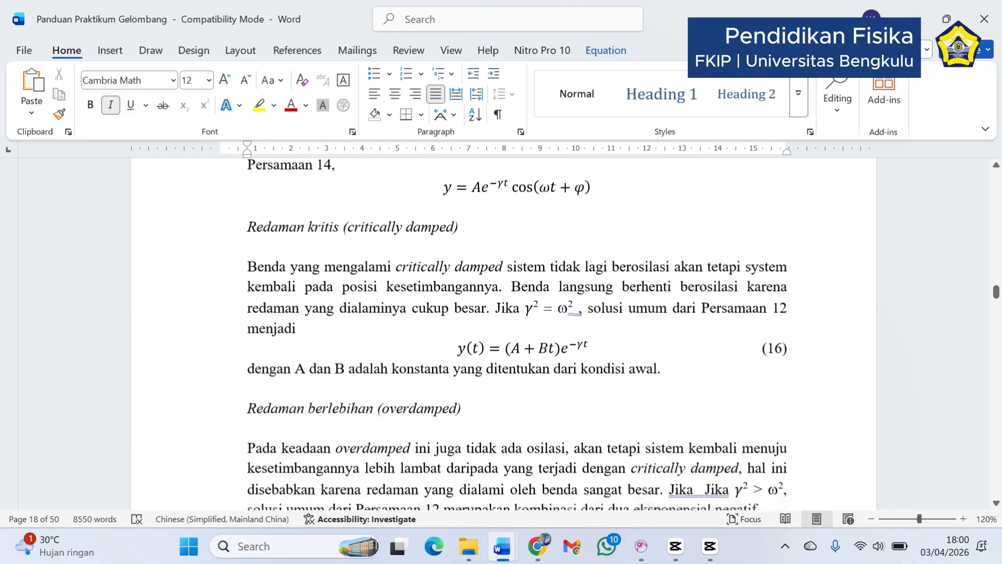
{"action": "scroll", "coordinate": [504, 334], "scroll_direction": "down", "scroll_amount": 20}
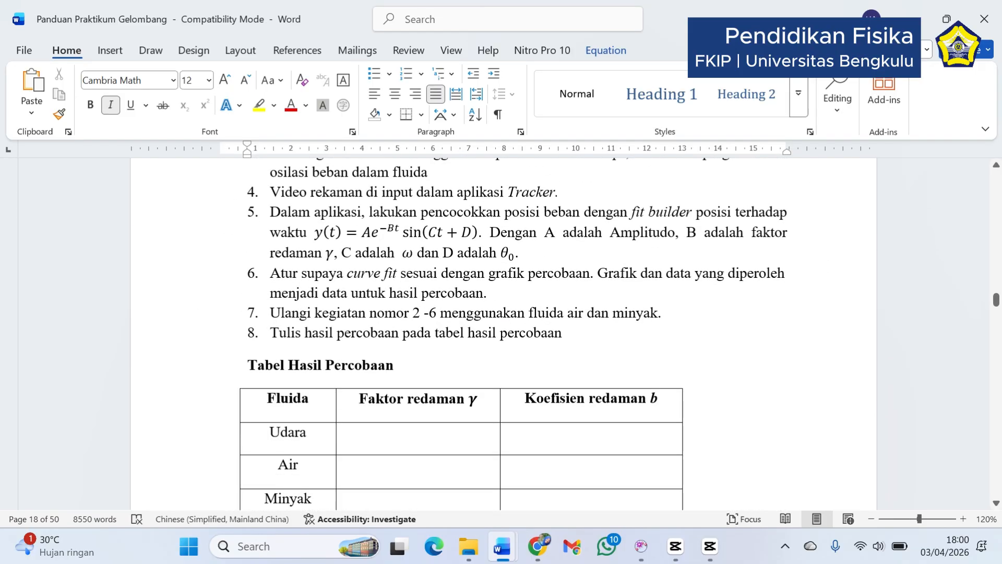
{"action": "scroll", "coordinate": [503, 334], "scroll_direction": "down", "scroll_amount": 6}
{"action": "scroll", "coordinate": [1000, 289], "scroll_direction": "up", "scroll_amount": 6}
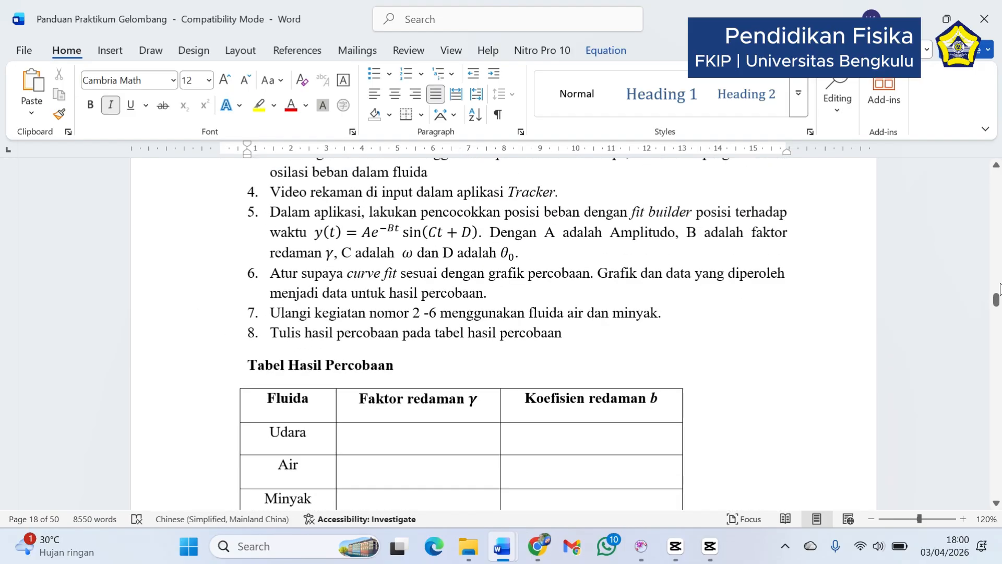
{"action": "left_click", "coordinate": [473, 401]}
{"action": "left_click", "coordinate": [592, 446]}
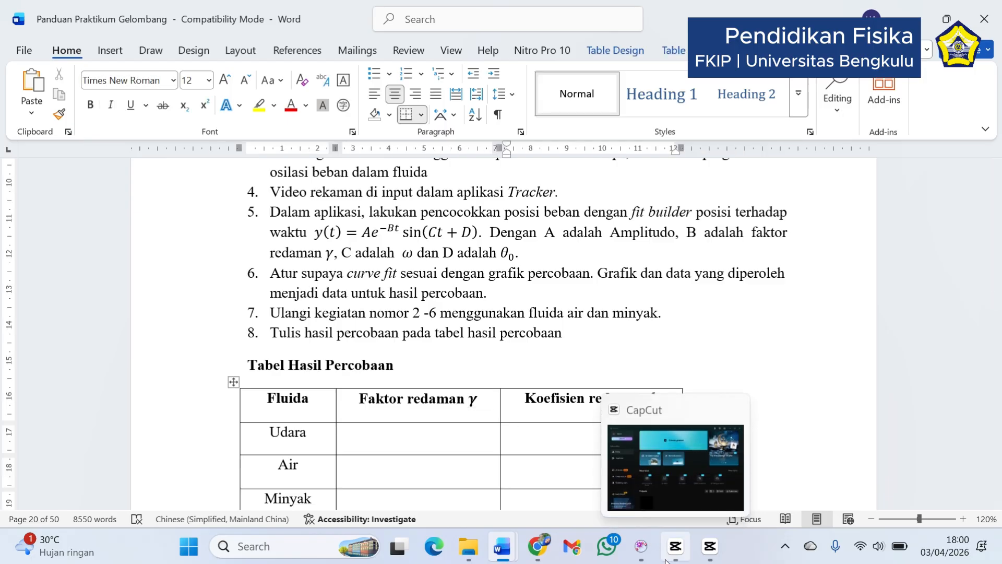
{"action": "mouse_move", "coordinate": [643, 560]}
{"action": "left_click", "coordinate": [690, 483]}
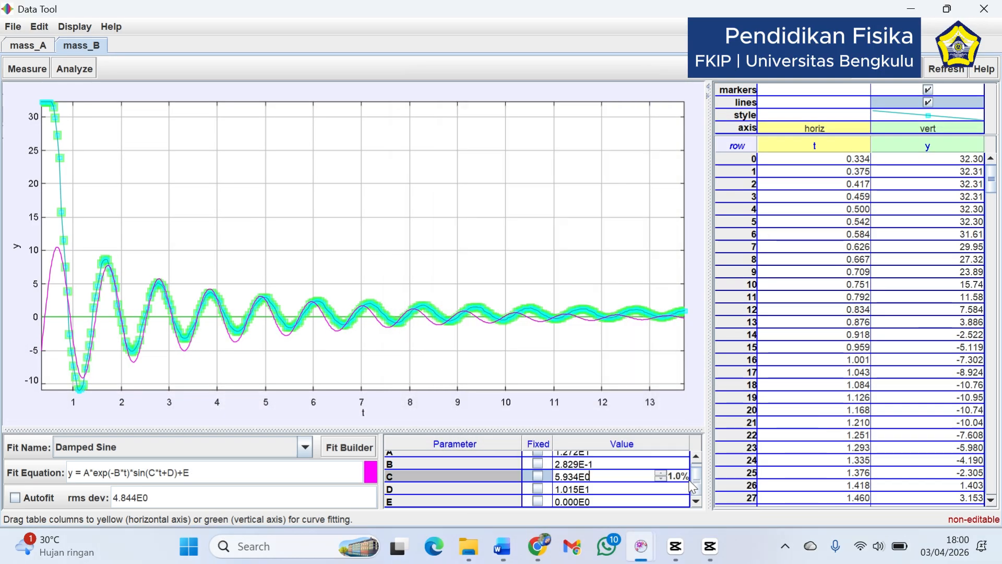